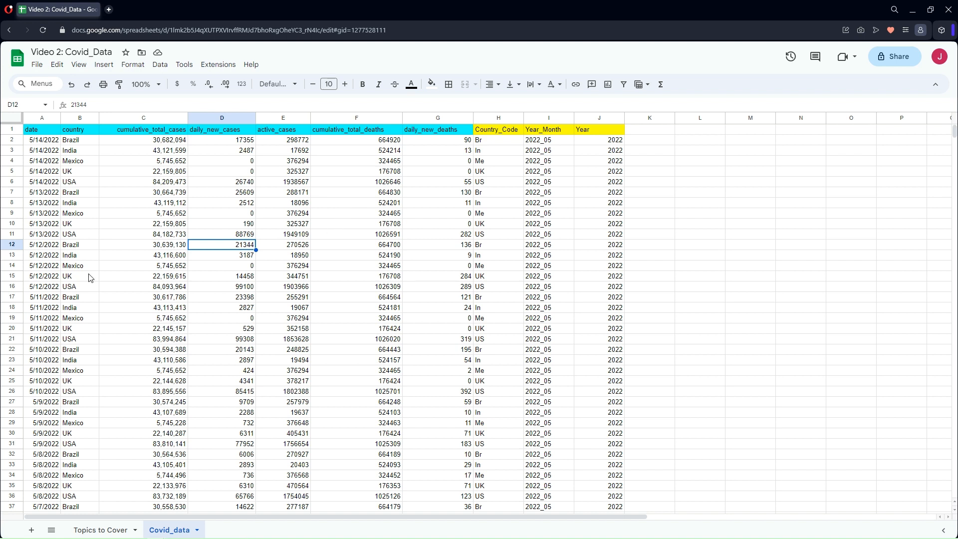
Add a new sheet and copy the range A1:J10 from Covid_data into it, starting at cell A1
left_click(431, 236)
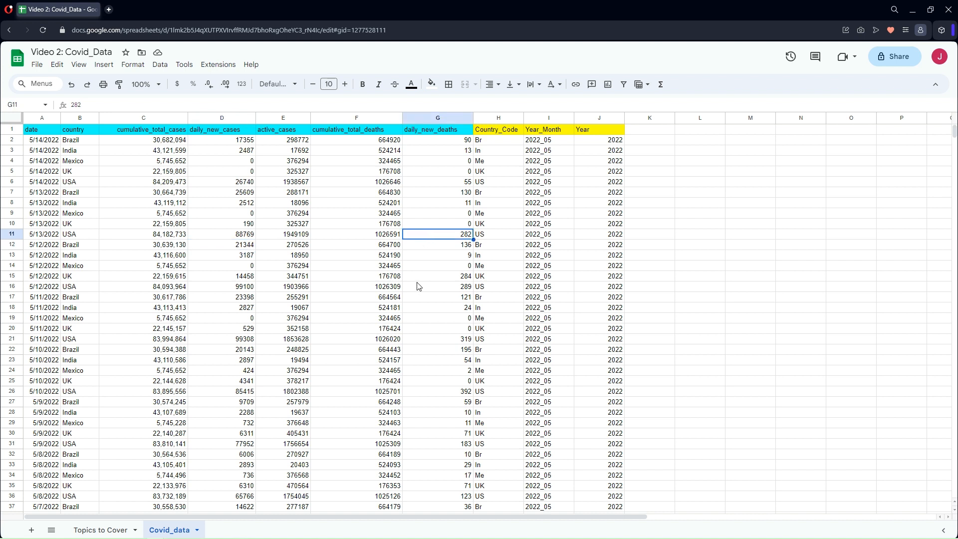
left_click(31, 530)
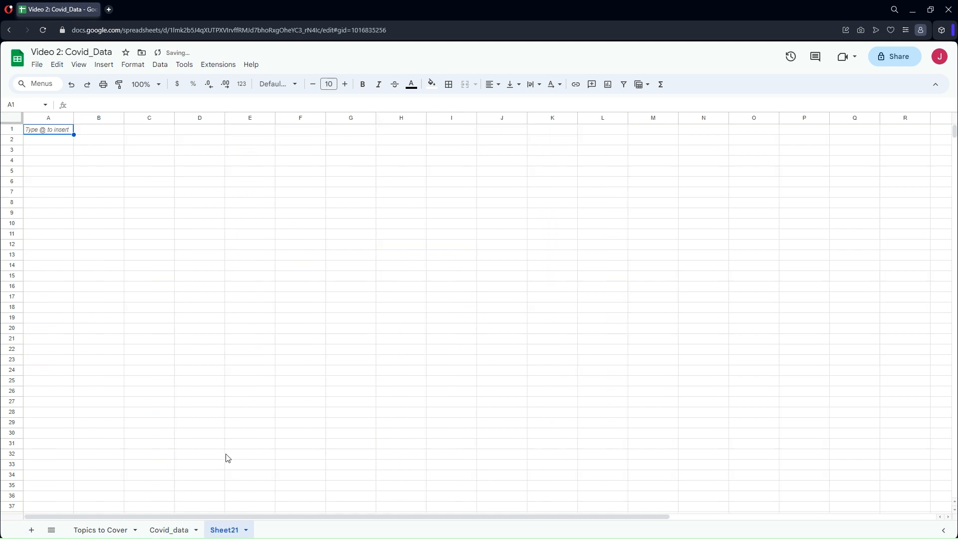
left_click(170, 530)
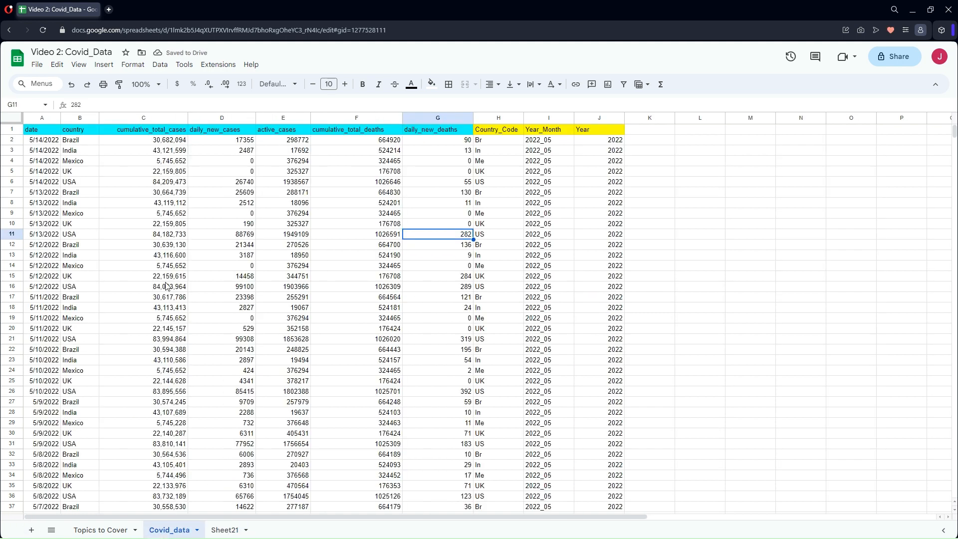
left_click(36, 134)
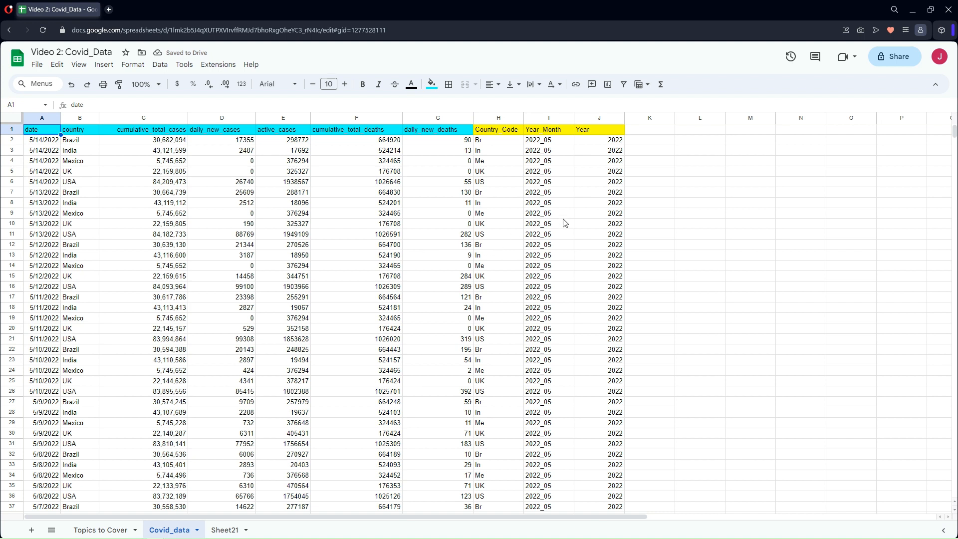
left_click(594, 235, "shift")
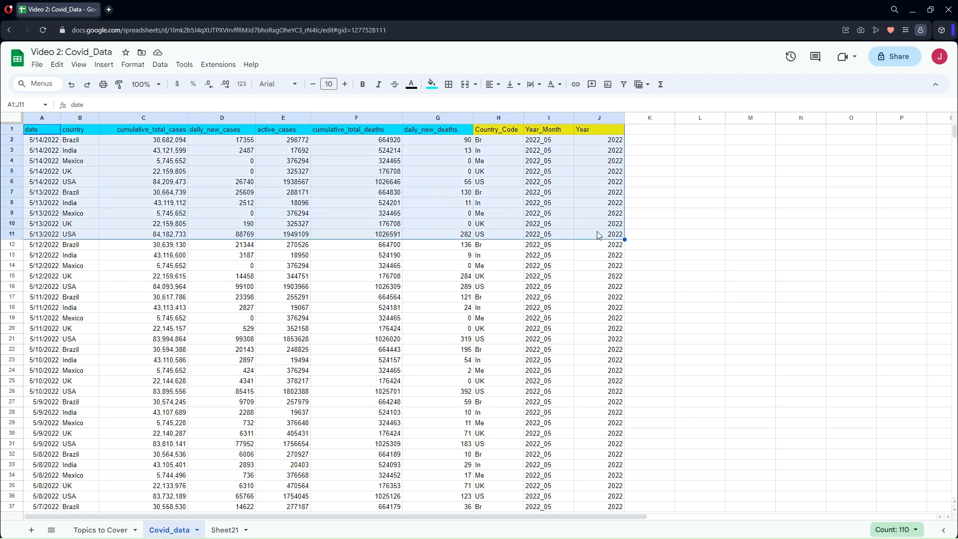
left_click(600, 225, "shift")
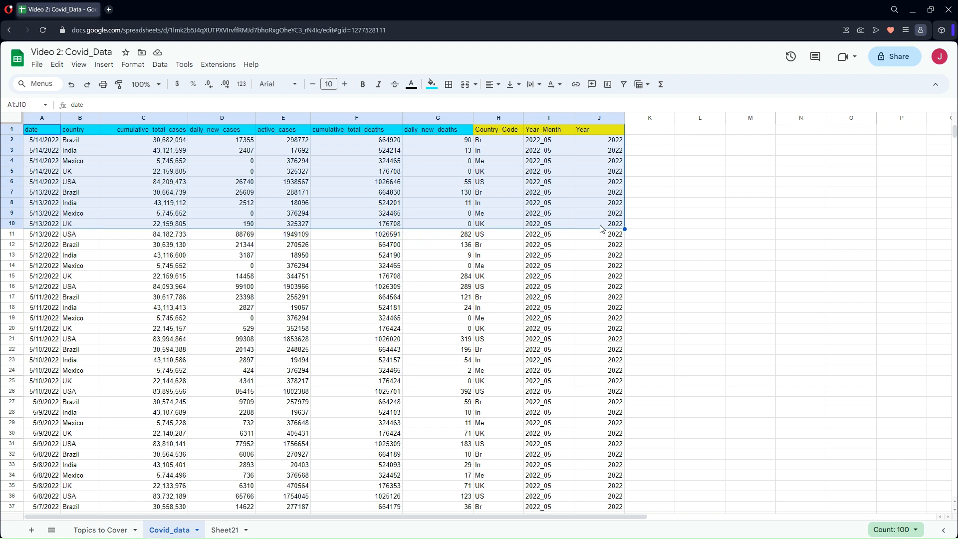
key("ctrl+c")
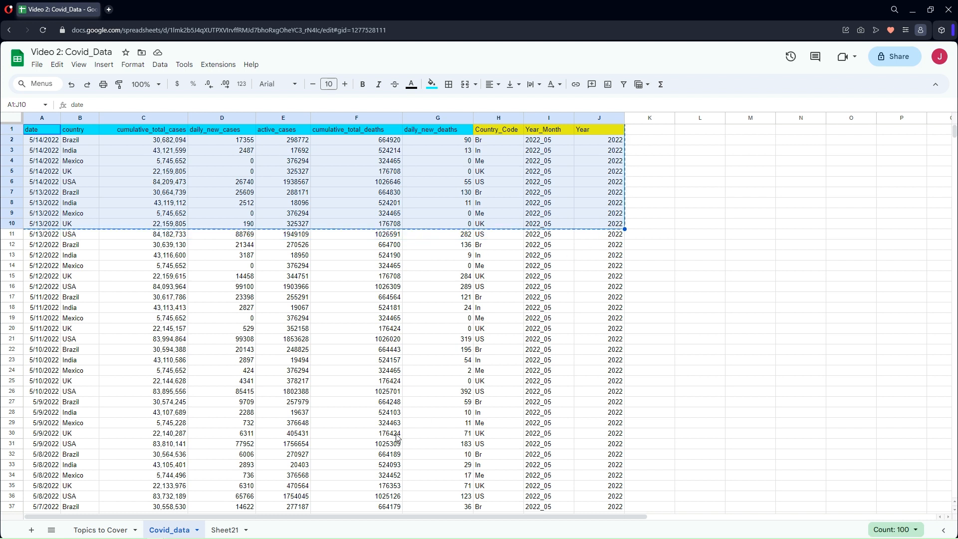
left_click(225, 531)
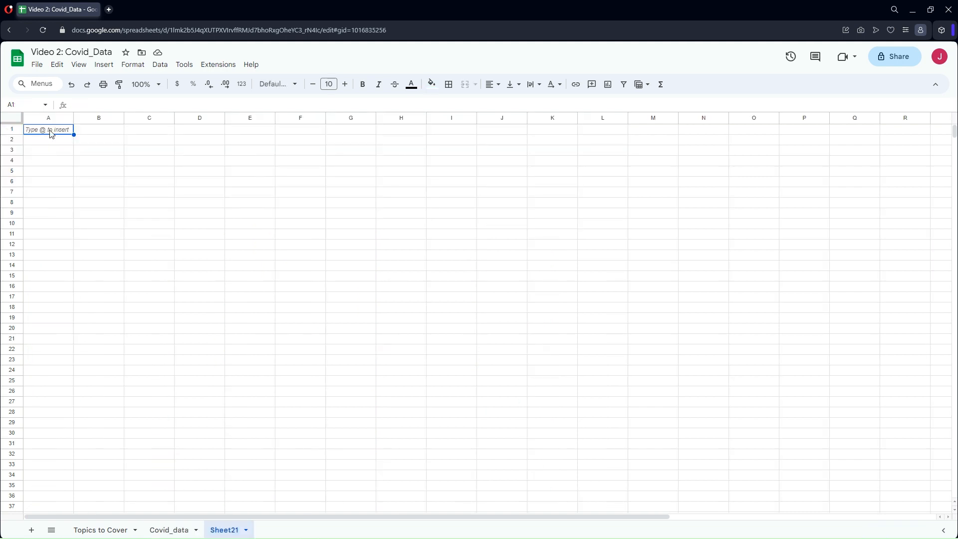
key("ctrl+v")
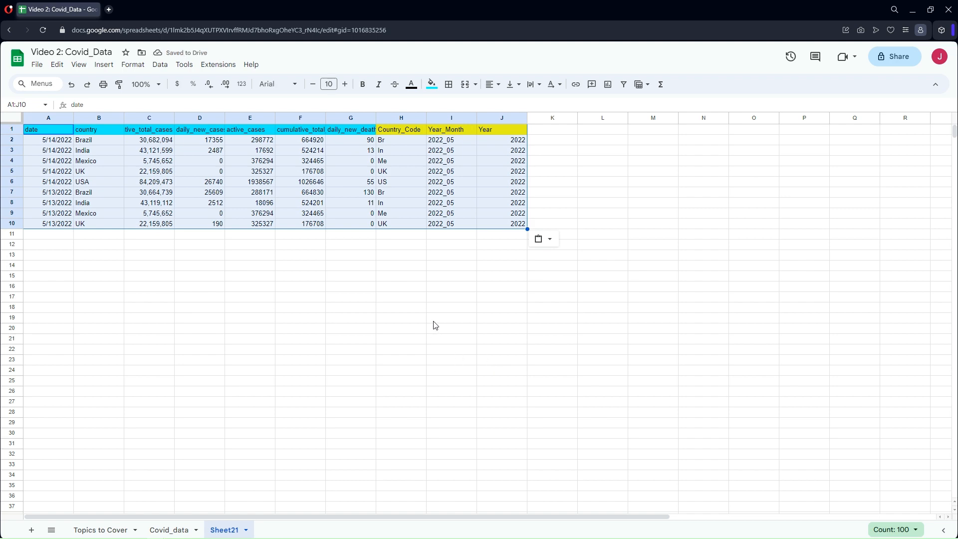
Copy the Country_Code, Year_Month and Year columns, H1:J10, from Covid_data and paste them at H12 on Sheet21
left_click(168, 532)
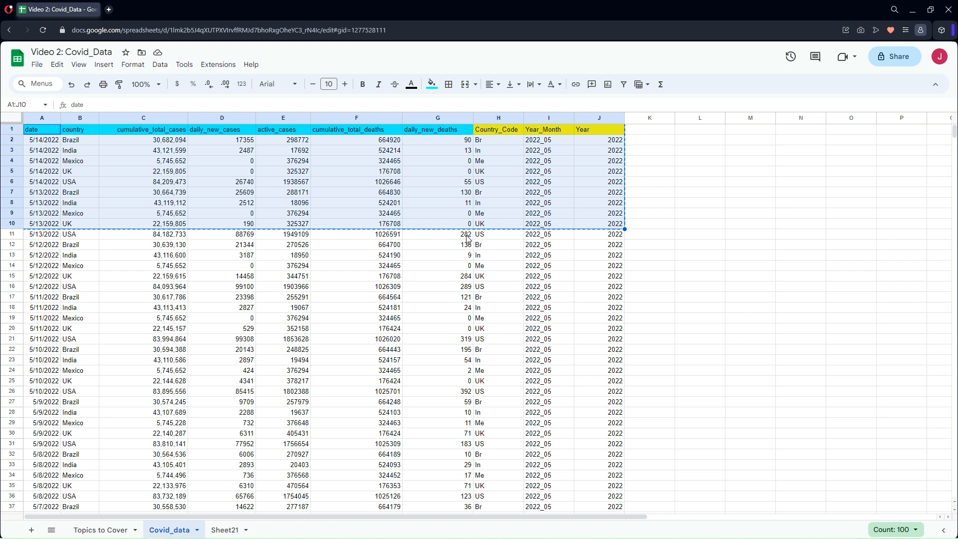
left_click(492, 133)
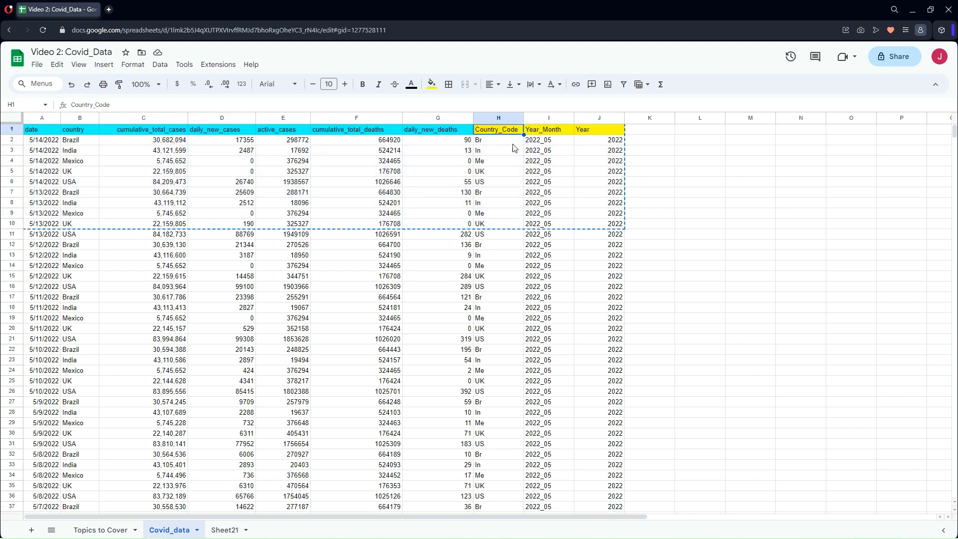
left_click(600, 228, "shift")
key("ctrl+c")
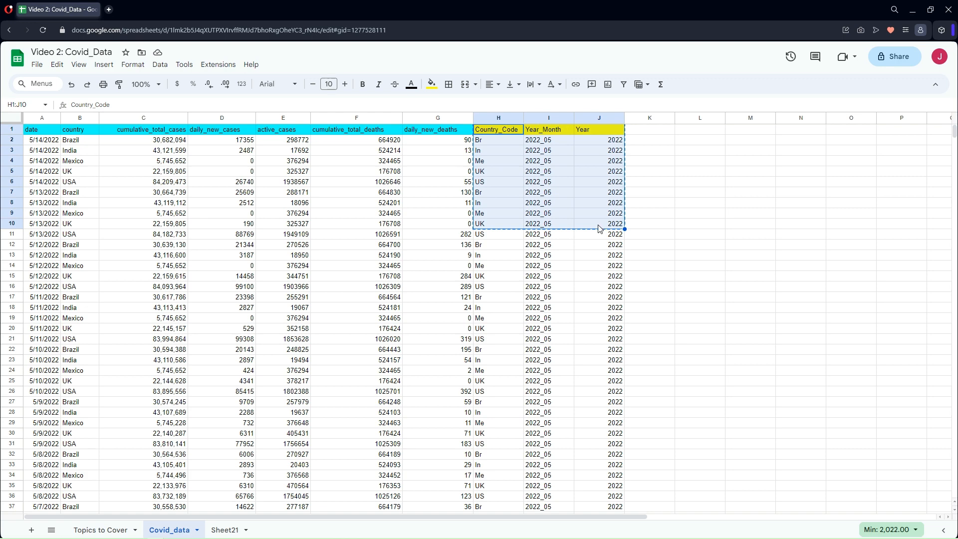
left_click(224, 532)
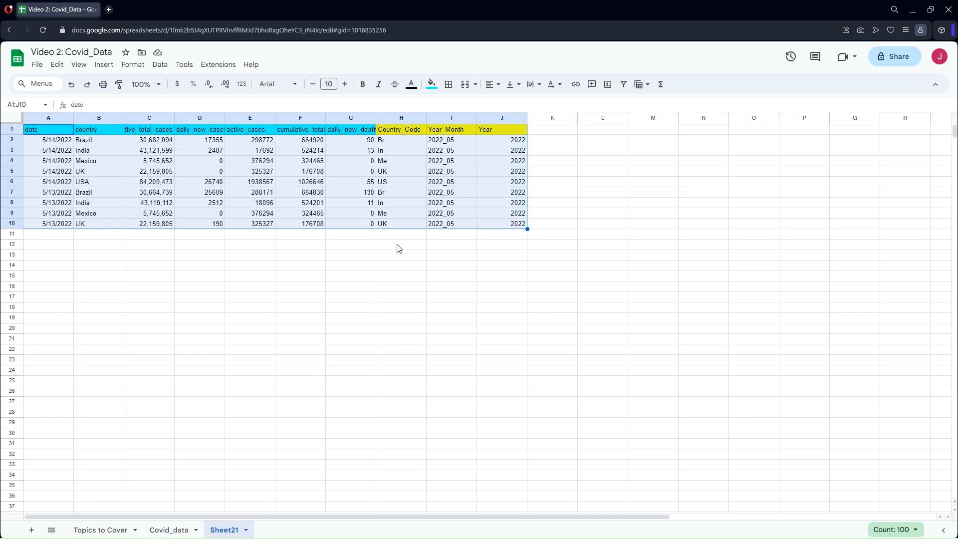
left_click(399, 249)
key("ctrl+v")
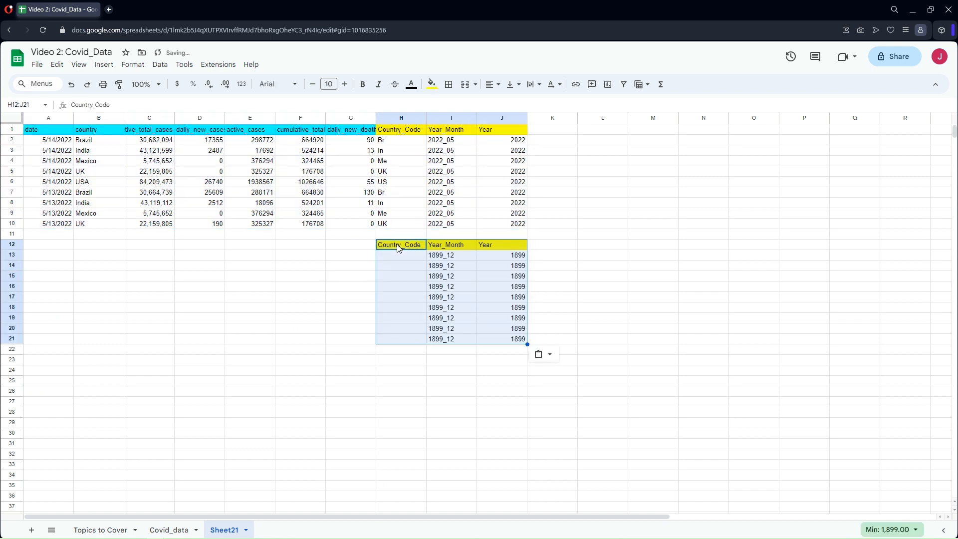
Examine the formulas in the pasted Country_Code and Year_Month cells and the original formulas in row 2 of Covid_data
left_click(403, 256)
left_click(403, 268)
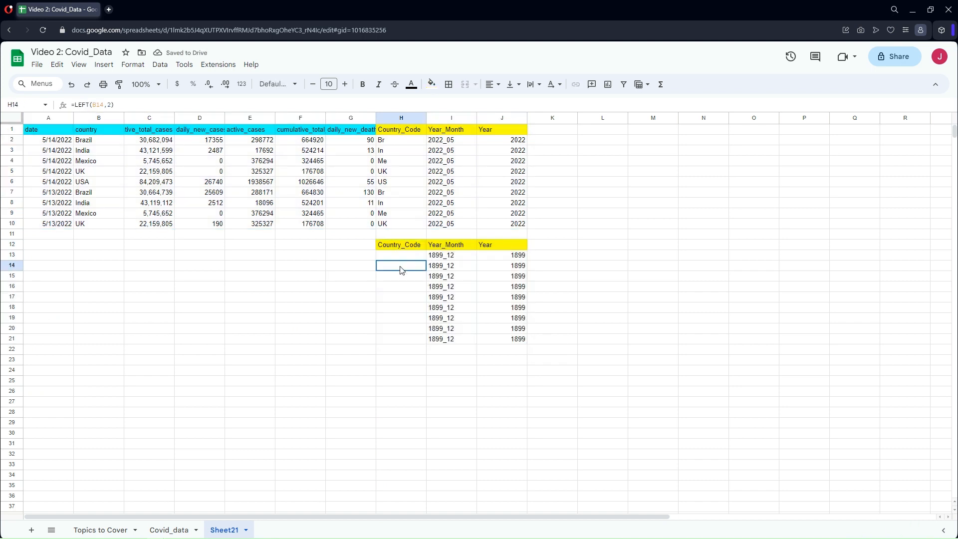
left_click(442, 256)
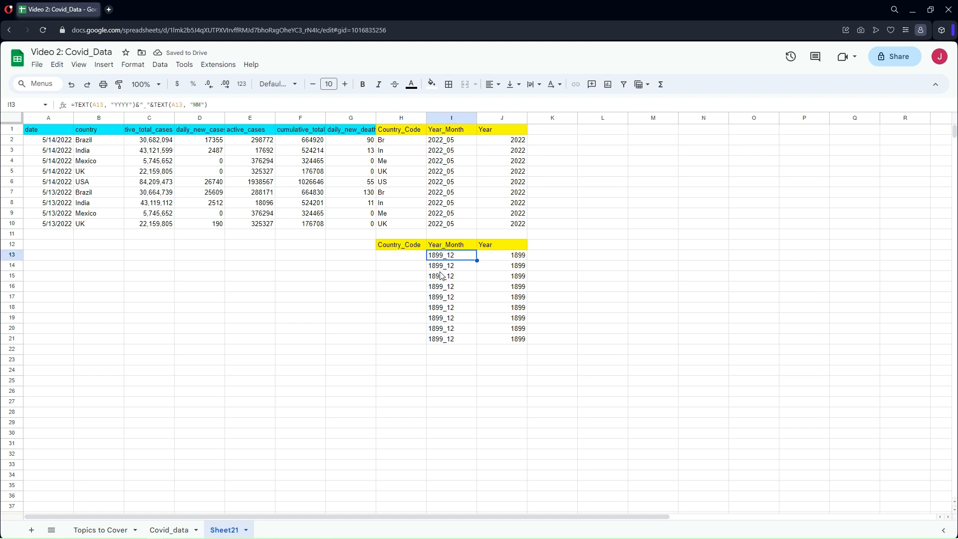
left_click(442, 270)
left_click(443, 279)
left_click(443, 290)
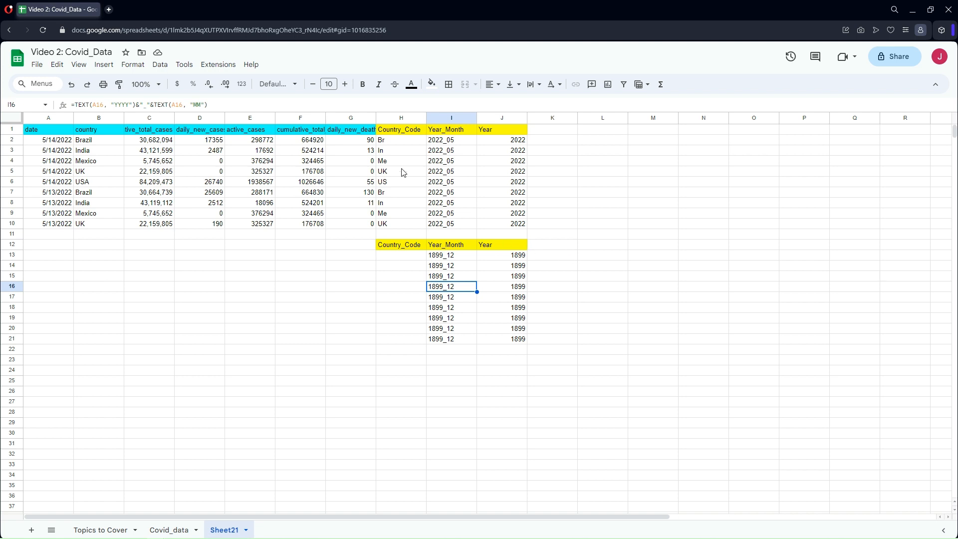
left_click(392, 143)
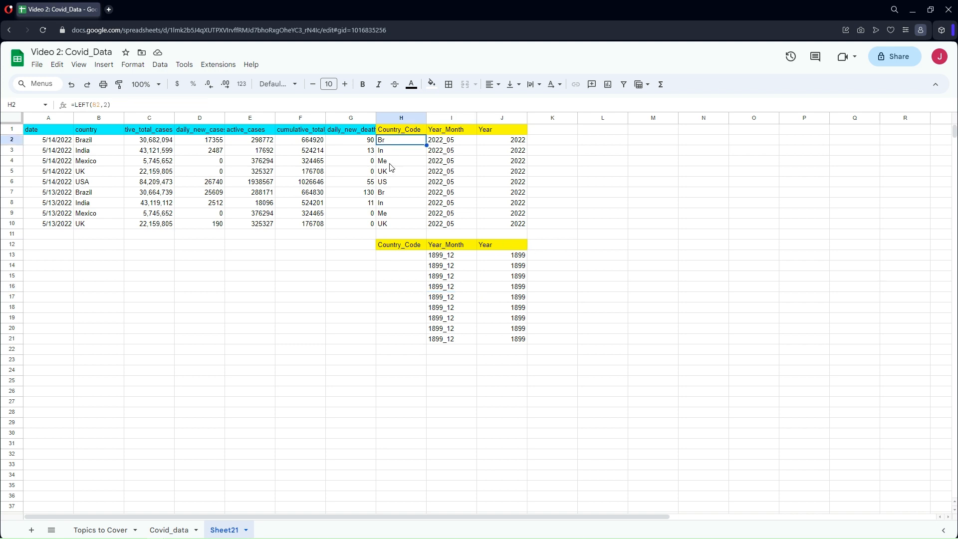
left_click(173, 529)
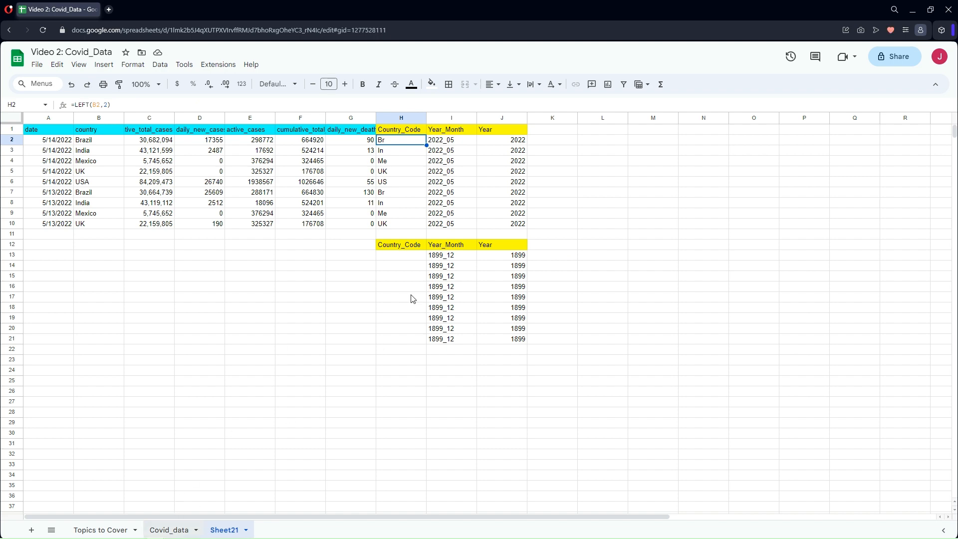
left_click(492, 152)
left_click(491, 142)
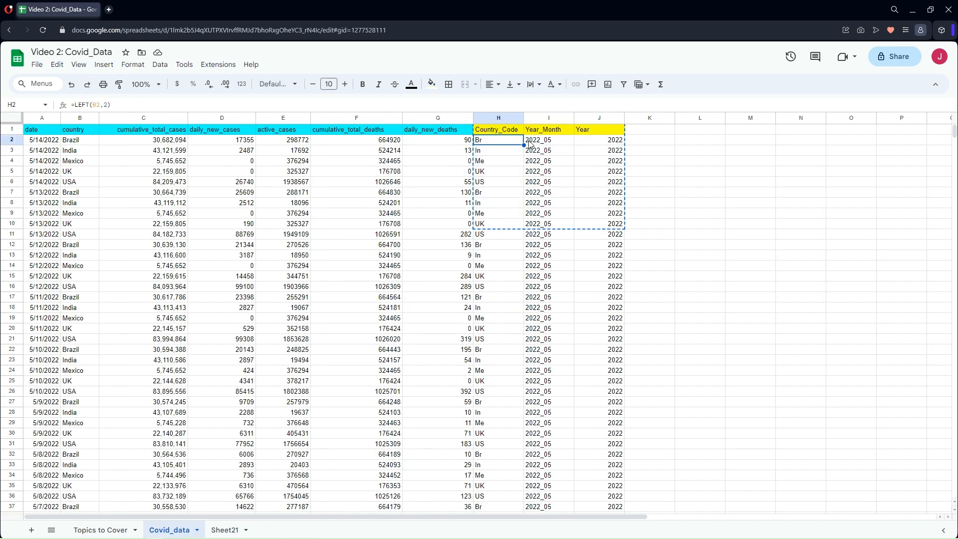
left_click(537, 142)
left_click(603, 142)
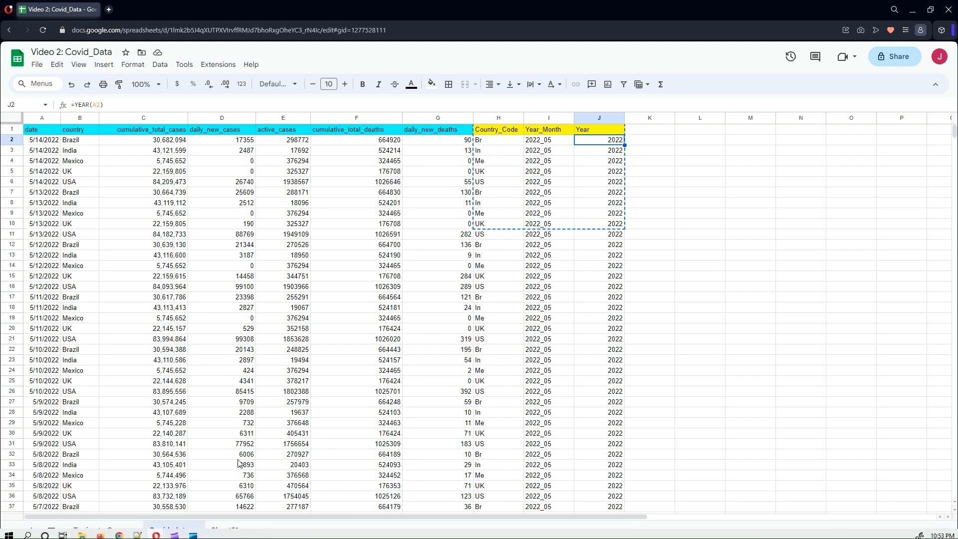
On Sheet21, compare the upper table's Country_Code formulas and source cell B2 with the formulas in H13 and I13 and cell B13
left_click(223, 529)
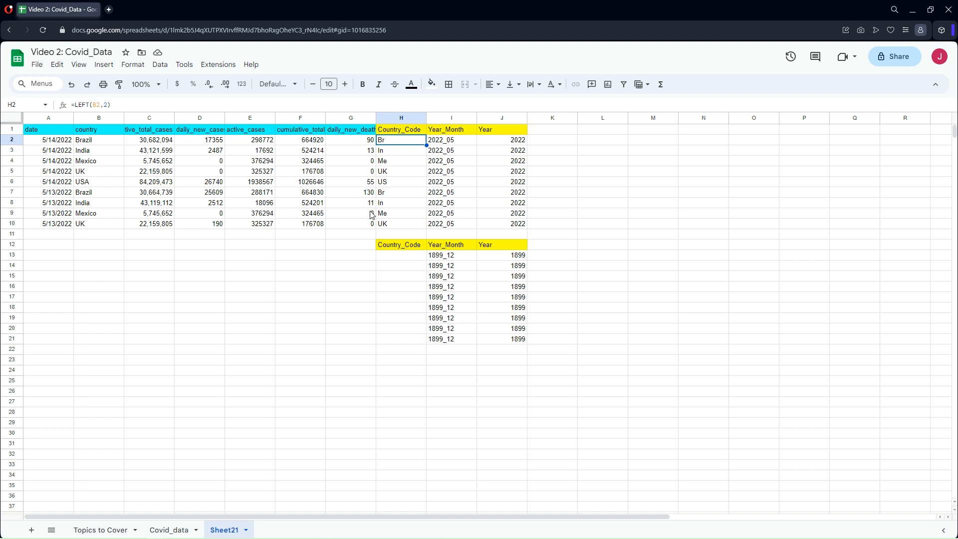
left_click(391, 152)
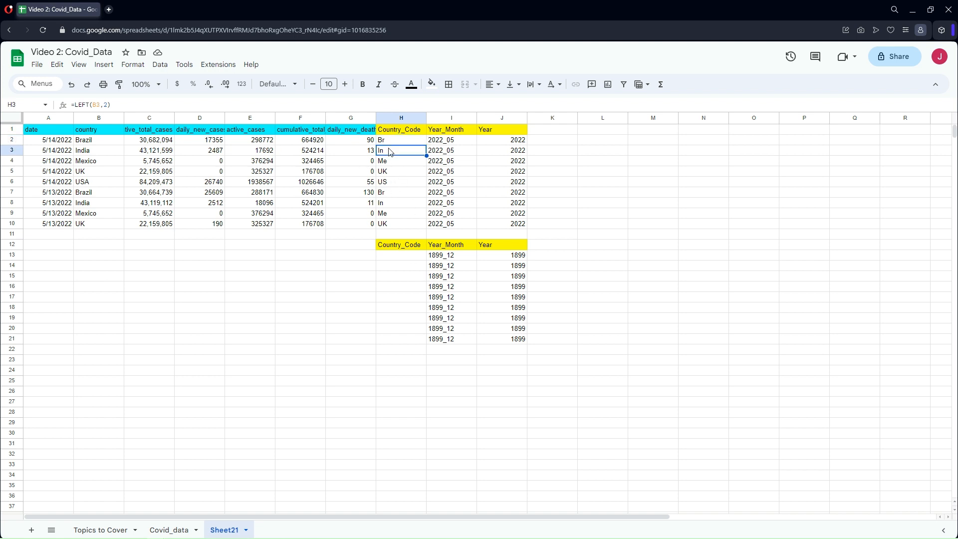
left_click(394, 163)
left_click(393, 194)
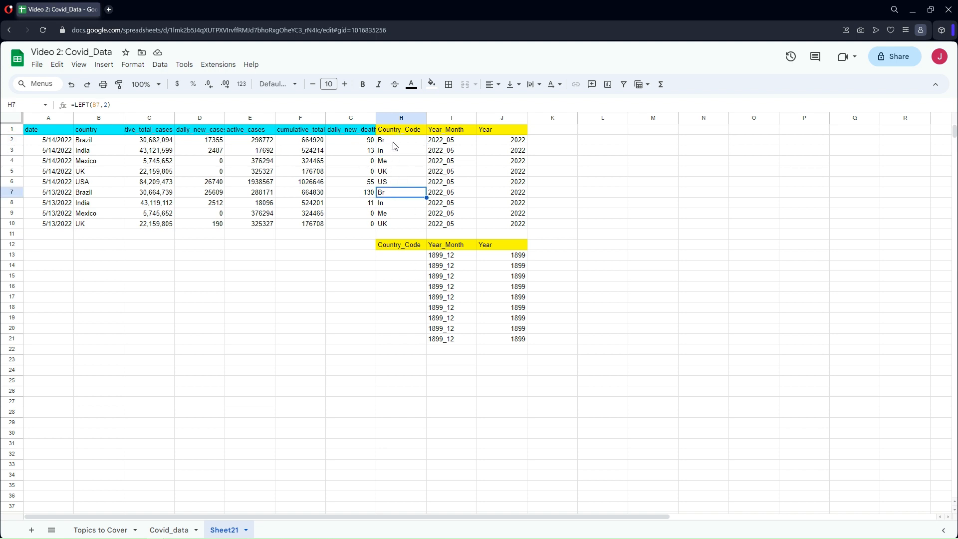
left_click(395, 142)
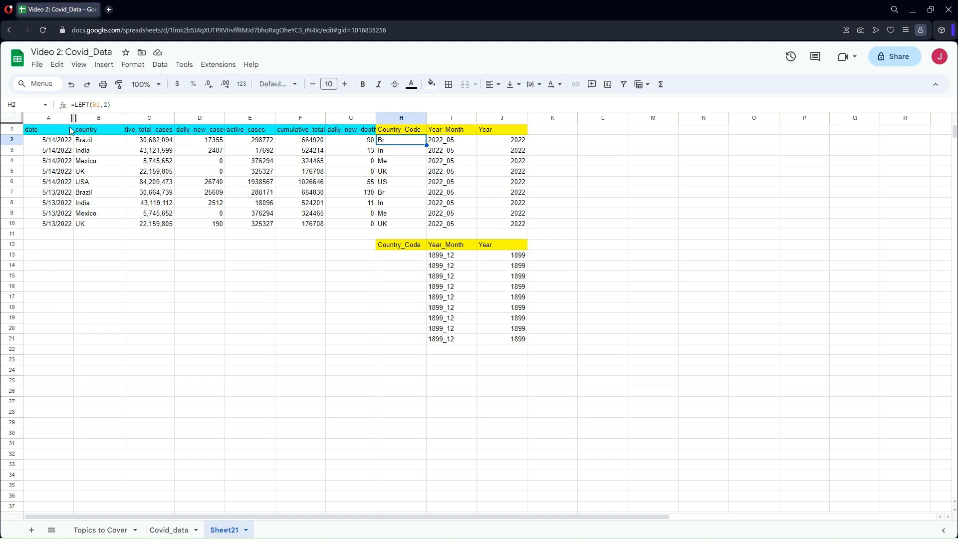
left_click(100, 145)
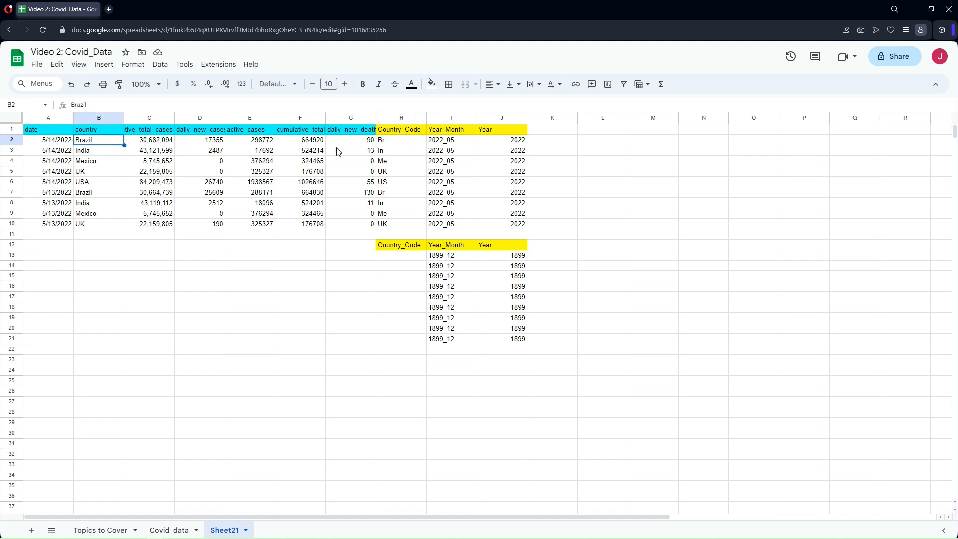
left_click(389, 141)
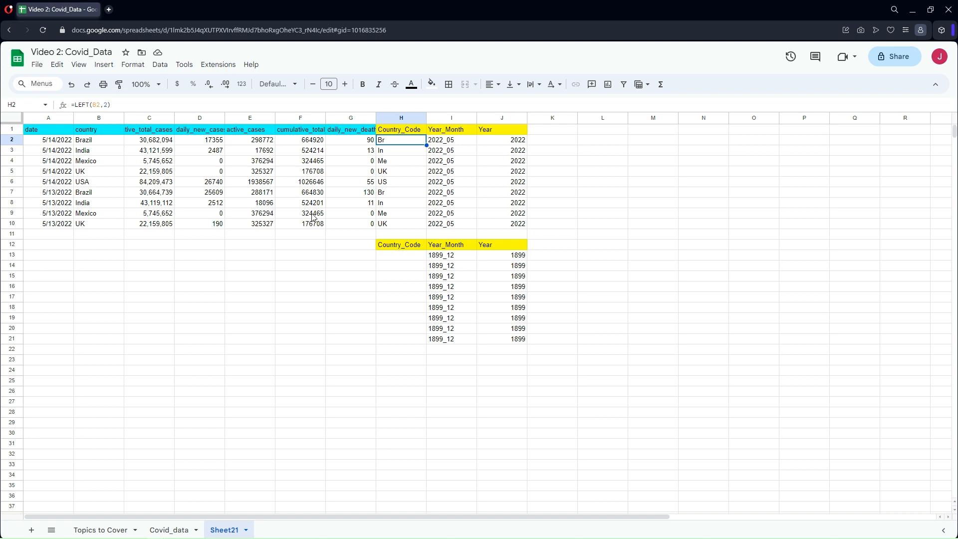
left_click(389, 257)
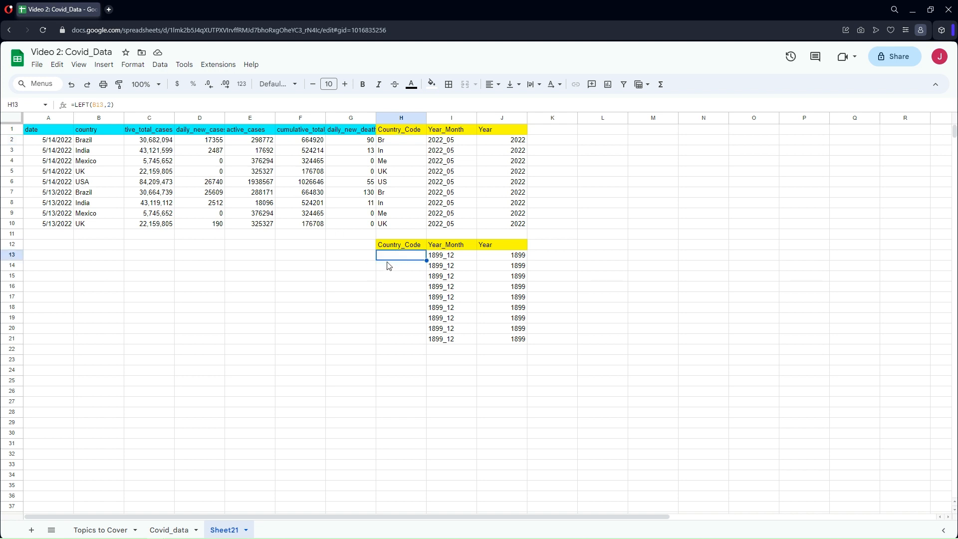
left_click(96, 258)
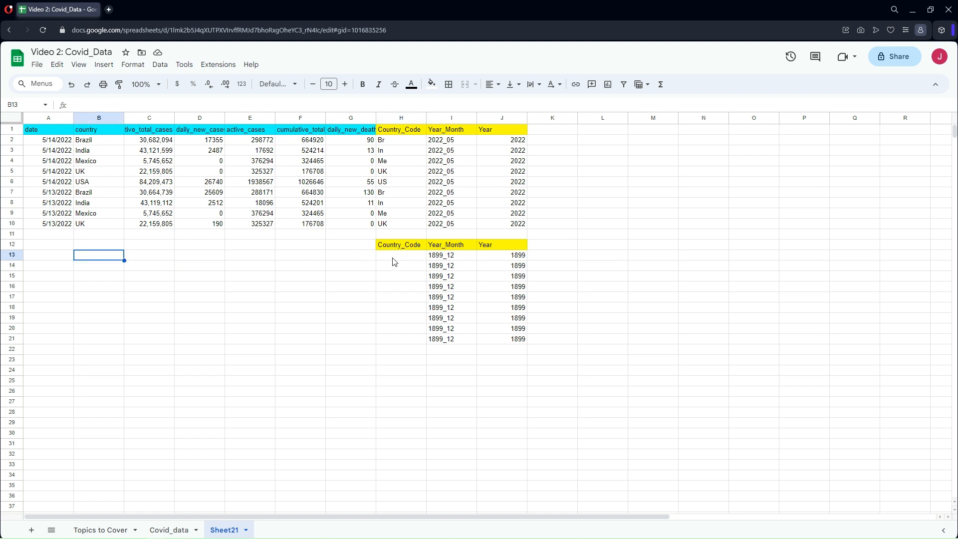
left_click(452, 261)
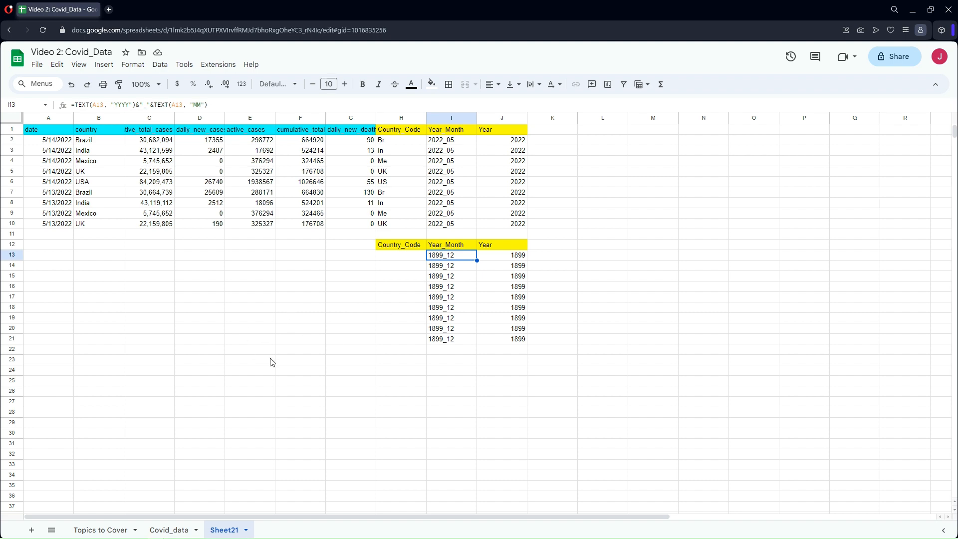
Copy H1:J10 from Covid_data and paste it as values only at H24 on Sheet21
left_click(172, 529)
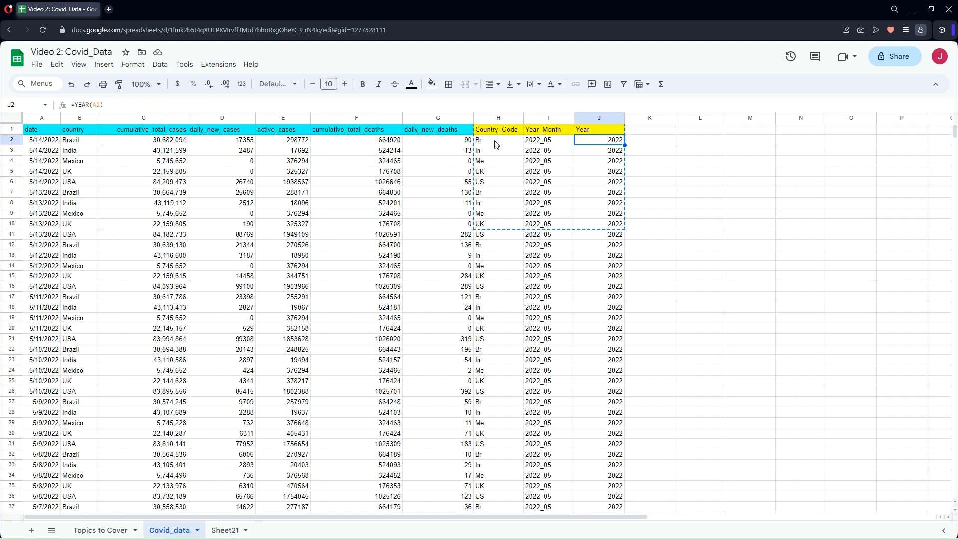
left_click(497, 133)
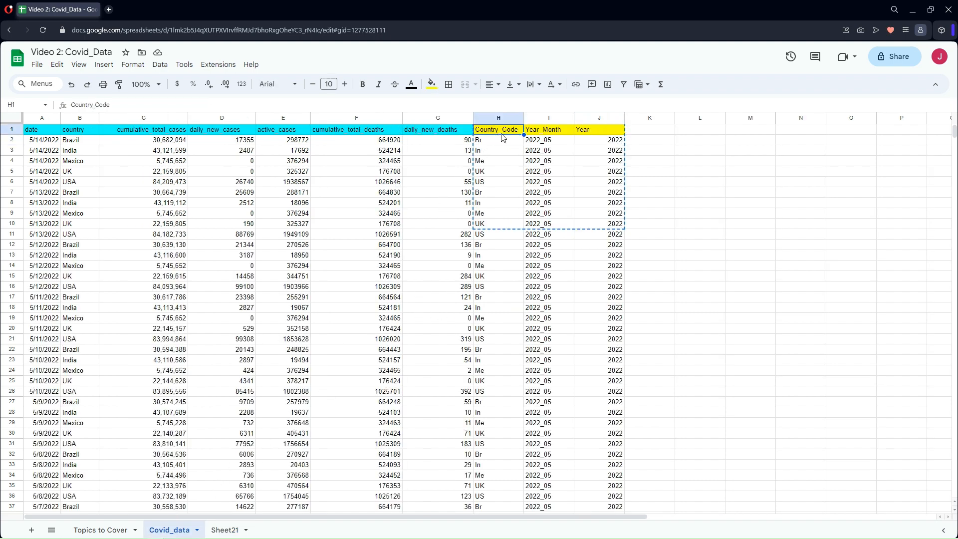
left_click(596, 228, "shift")
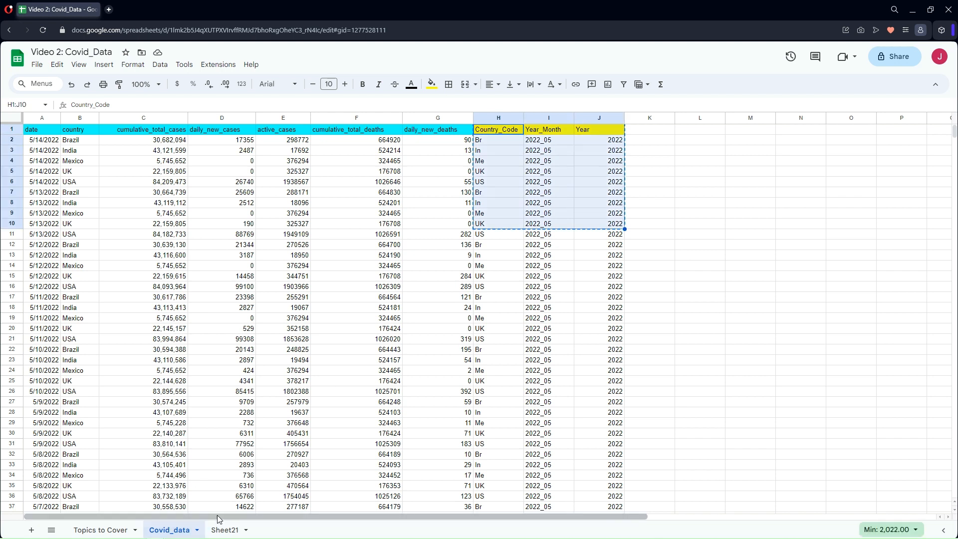
left_click(224, 530)
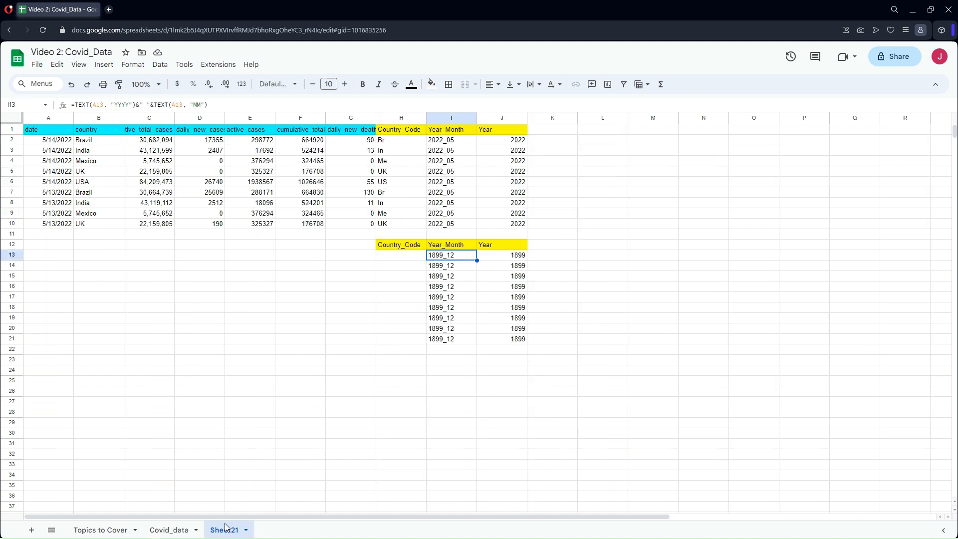
left_click(392, 372)
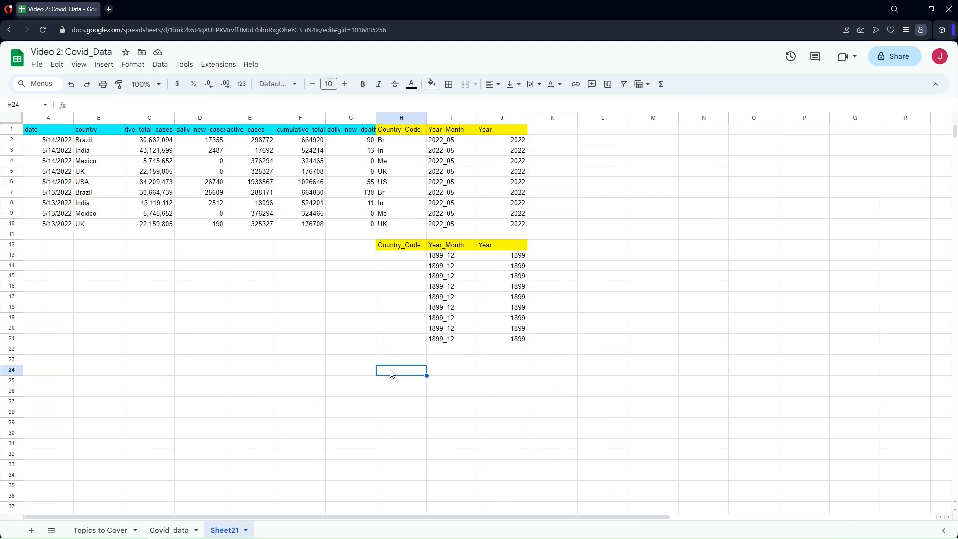
right_click(392, 374)
mouse_move(534, 242)
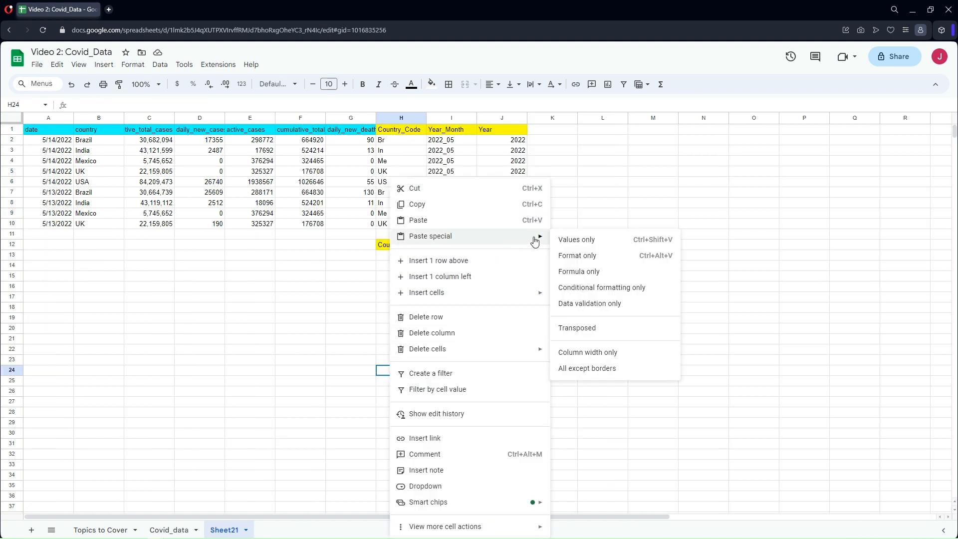
left_click(591, 240)
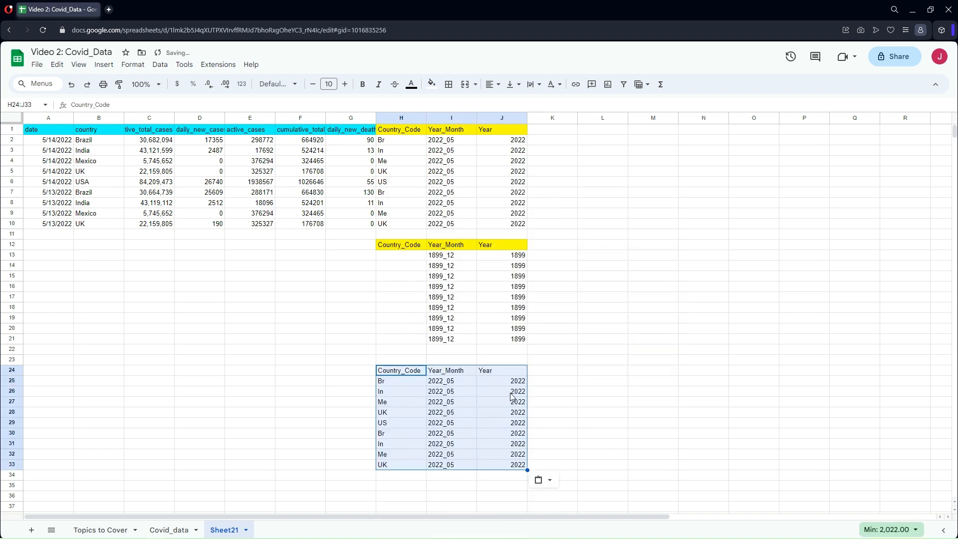
Paste only the copied formatting onto the values in H24:J33
right_click(395, 375)
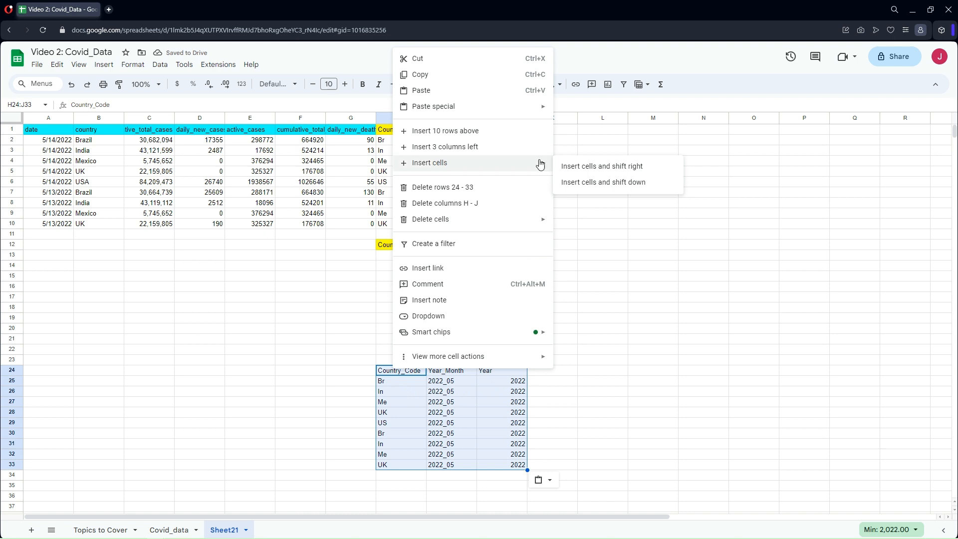
mouse_move(513, 110)
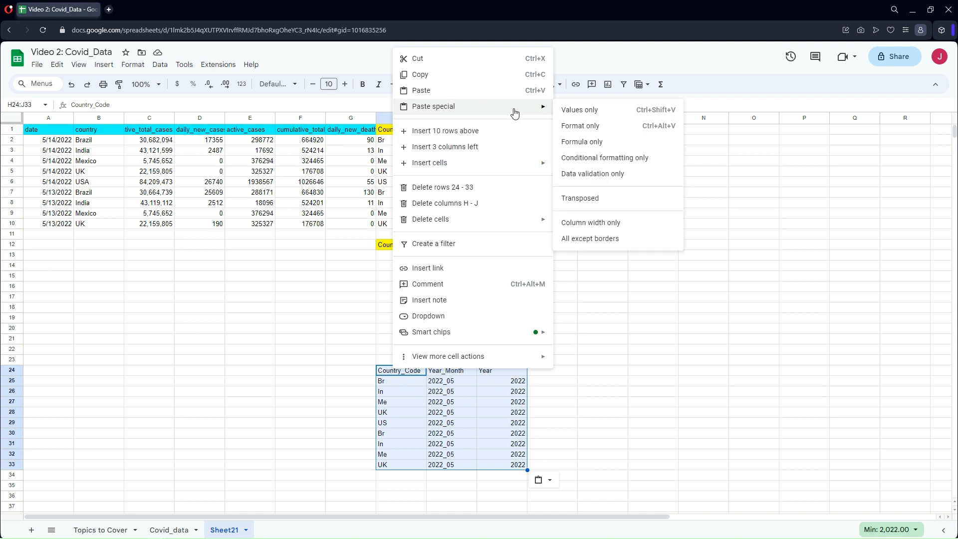
left_click(613, 126)
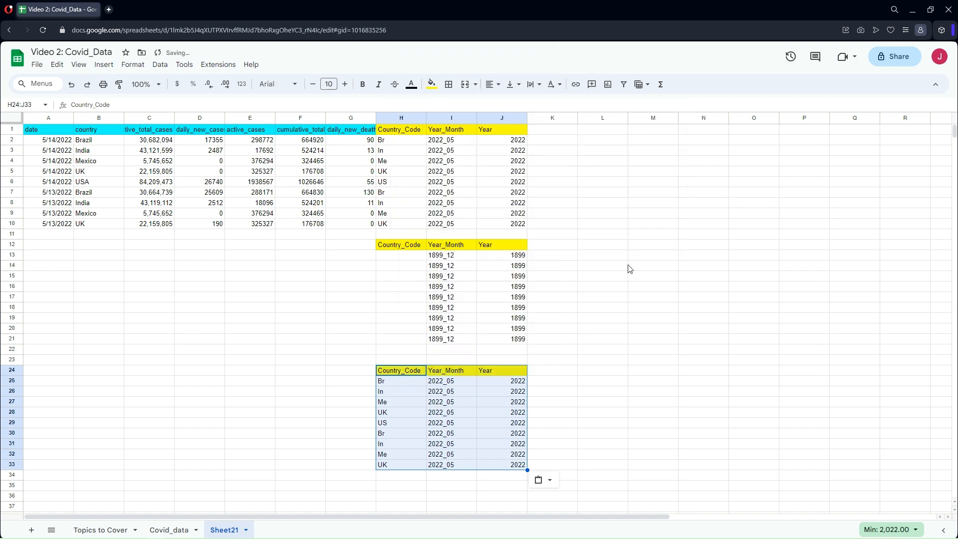
left_click(604, 391)
Examine the contents of the Country_Code, Year_Month and Year cells in the values-only table at H24:J33
scroll(451, 383, "down", 2)
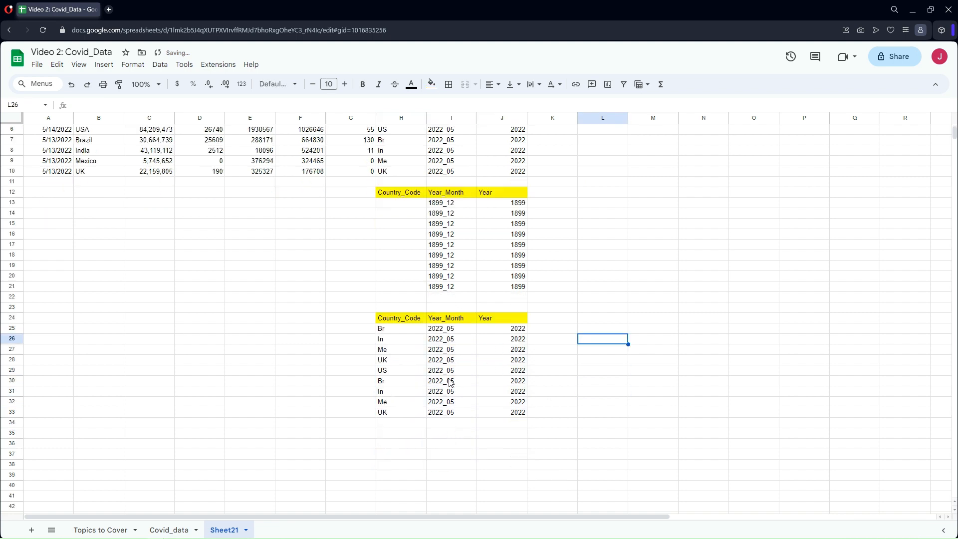
left_click(403, 332)
left_click(402, 349)
left_click(410, 382)
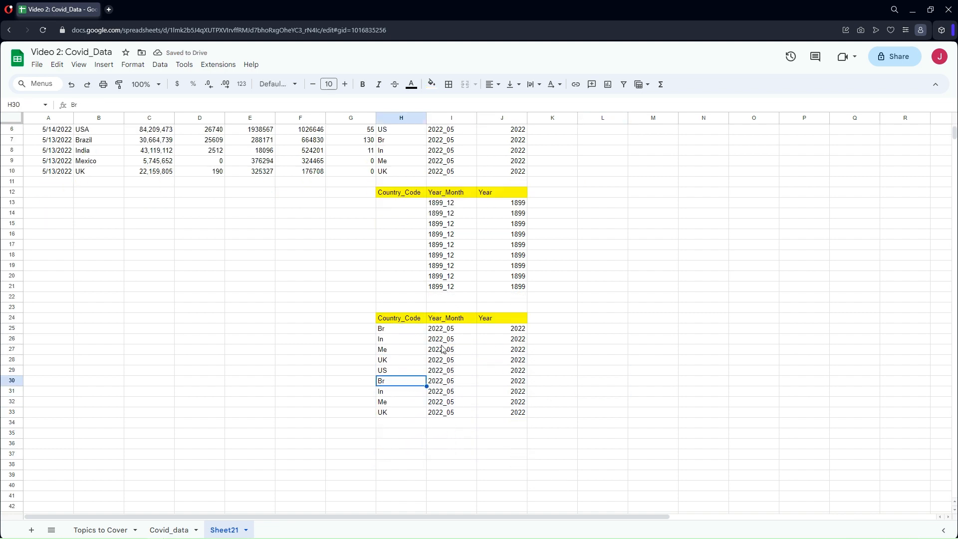
left_click(450, 331)
left_click(503, 331)
scroll(443, 418, "up", 2)
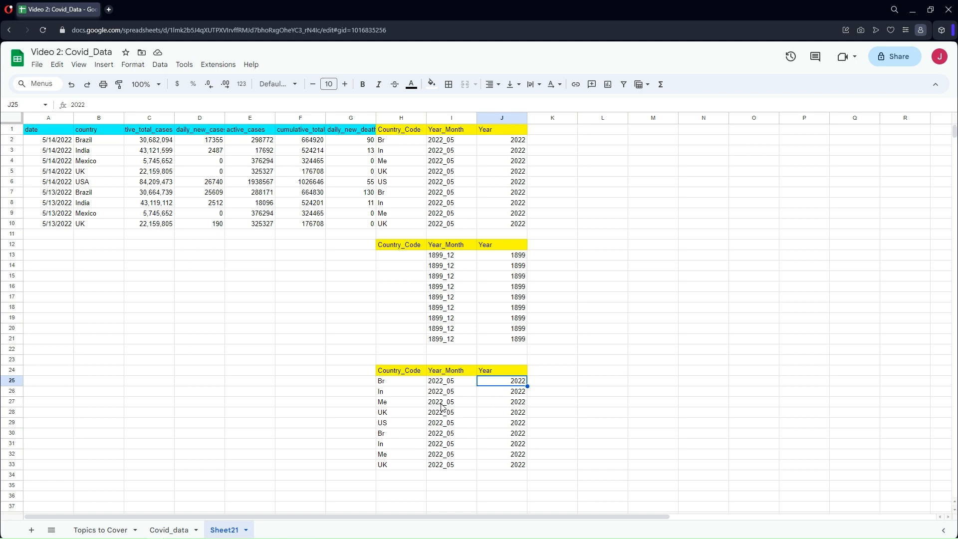
scroll(443, 407, "down", 1)
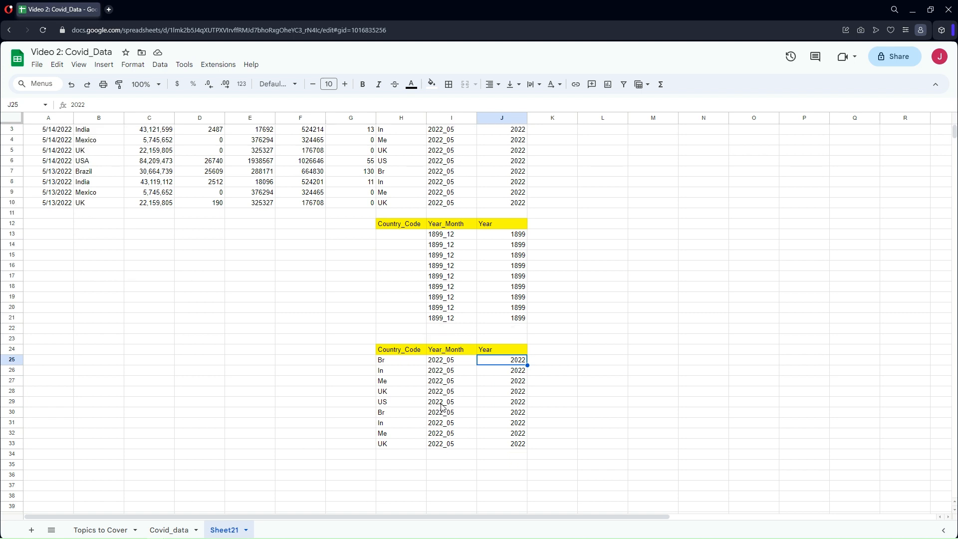
scroll(443, 407, "up", 1)
left_click(404, 372)
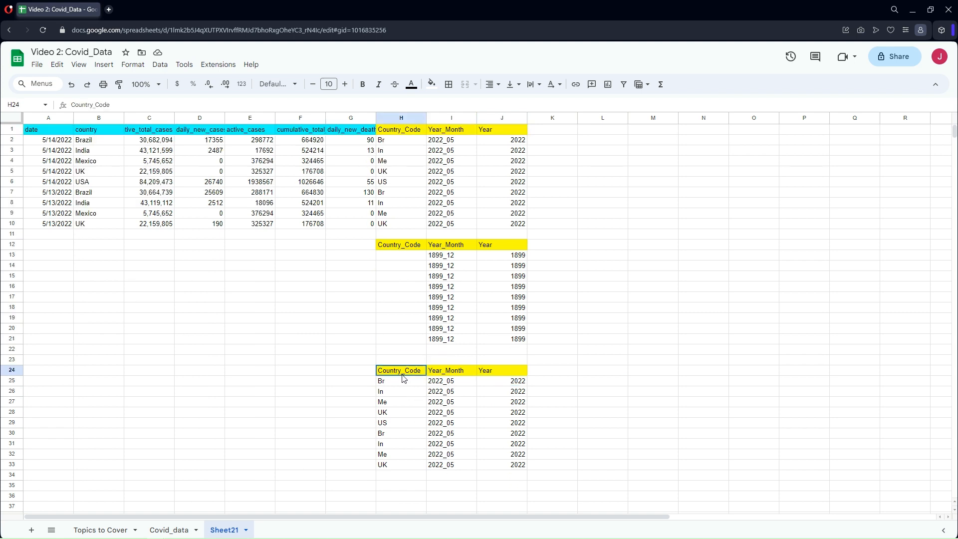
left_click(511, 465, "shift")
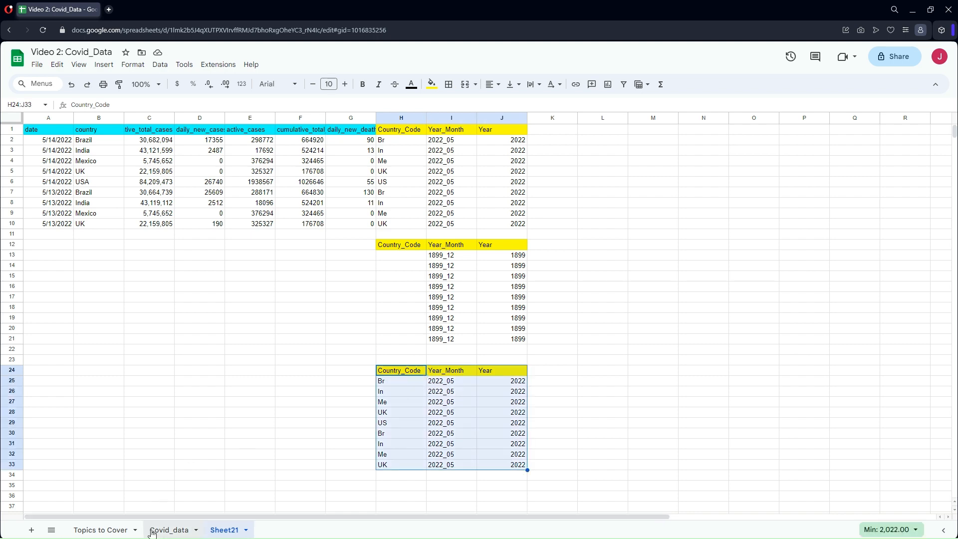
Copy H1:J10 from Covid_data again and paste it as values only at A25 on Sheet21
left_click(167, 531)
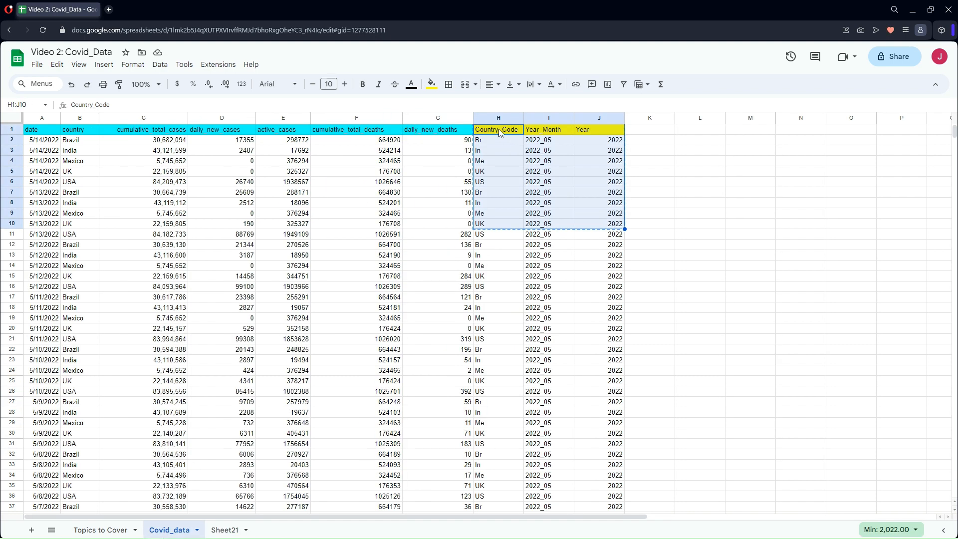
left_click(499, 129)
left_click(600, 226, "shift")
left_click(227, 530)
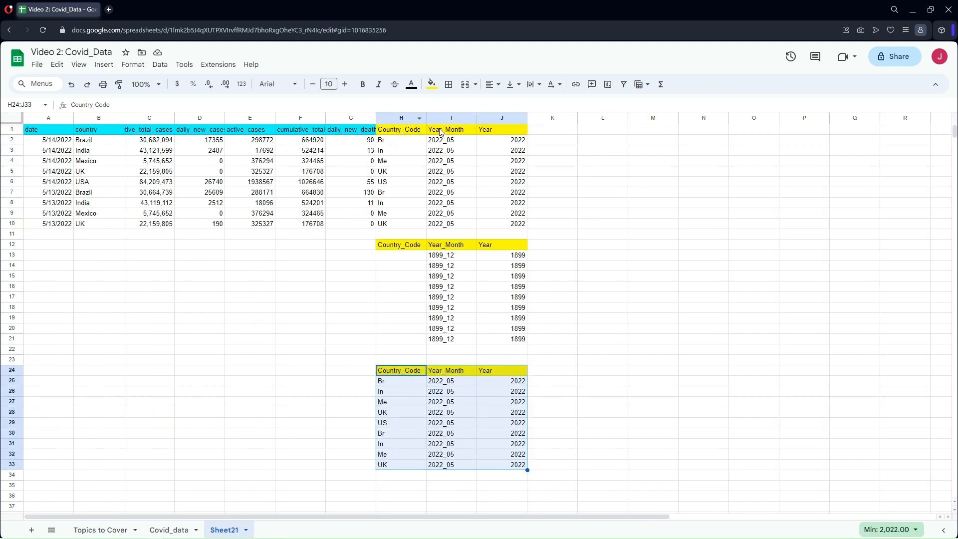
left_click(407, 385)
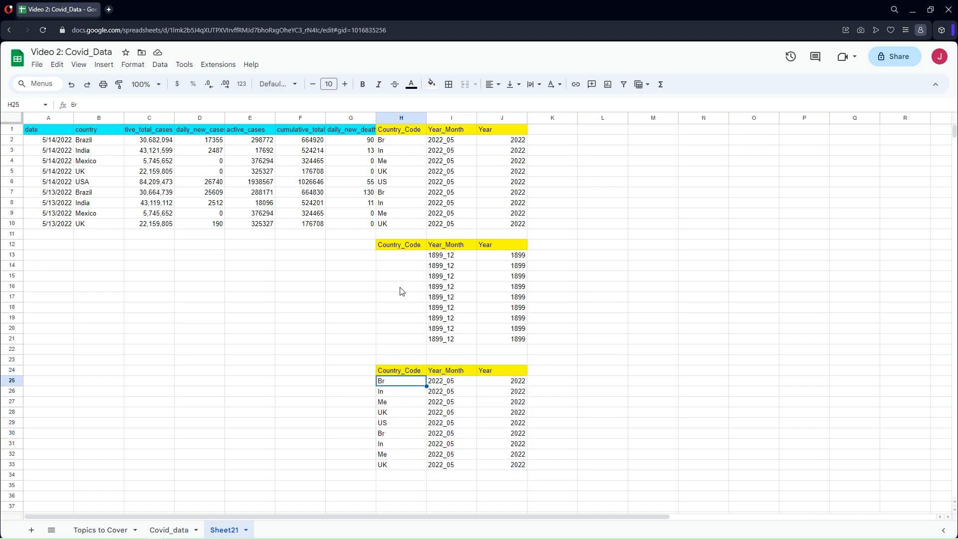
left_click(45, 384)
right_click(44, 385)
mouse_move(152, 238)
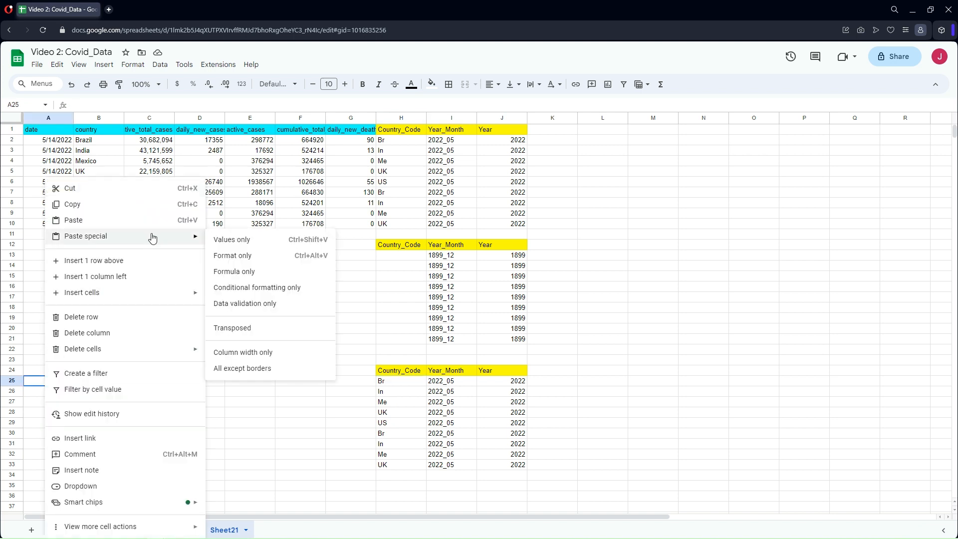
left_click(243, 240)
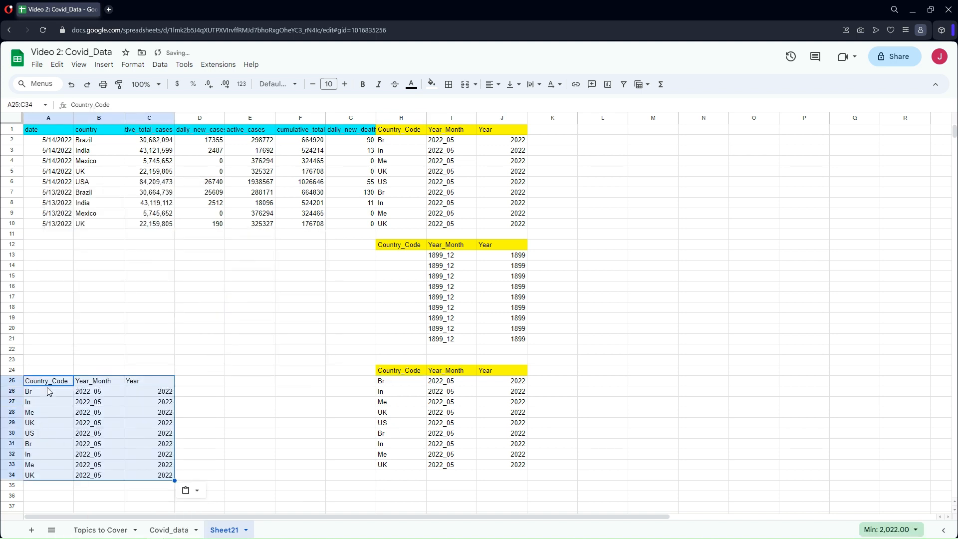
Apply only the copied formatting to the pasted values in A25:C34
right_click(48, 389)
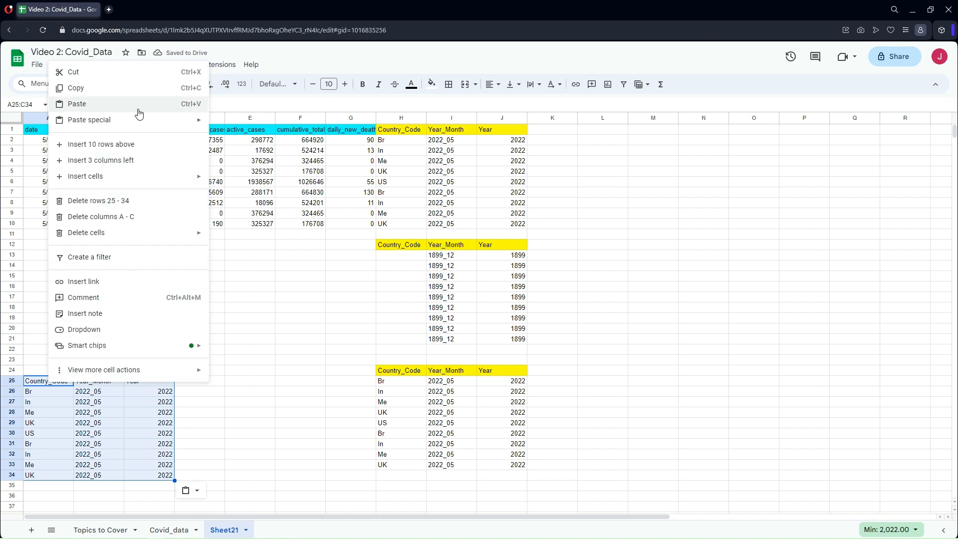
mouse_move(145, 121)
left_click(260, 140)
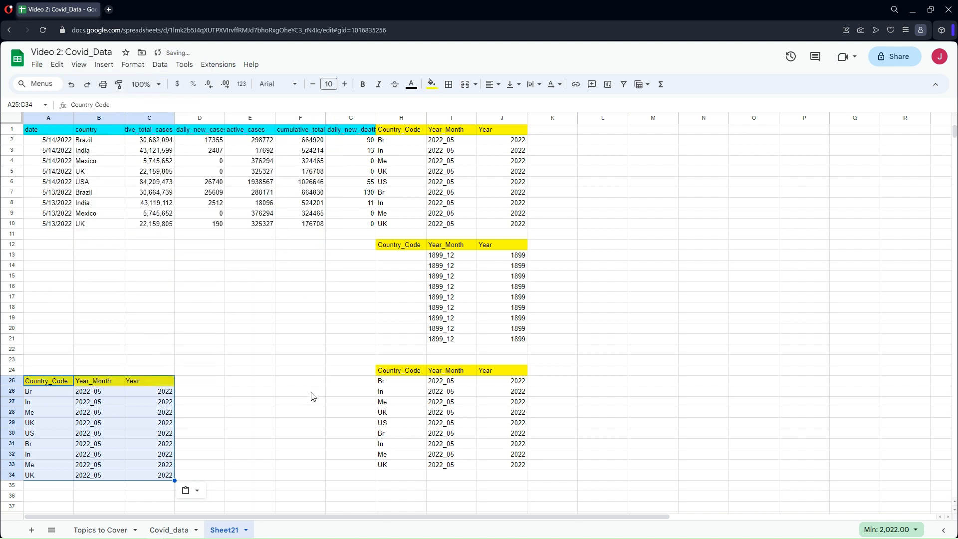
scroll(318, 393, "down", 2)
left_click(310, 406)
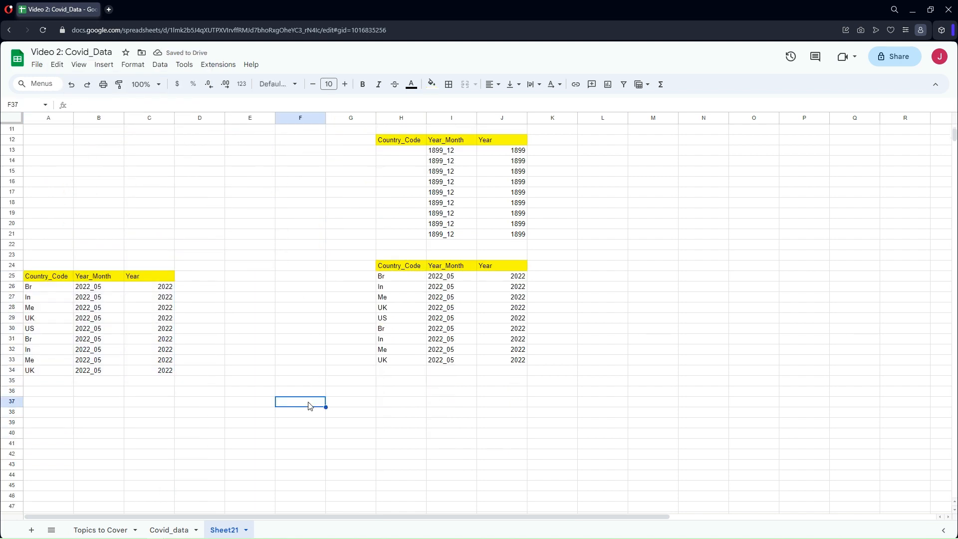
Copy H1:J10 from Covid_data and paste only its formulas at H36 on Sheet21
scroll(310, 407, "up", 3)
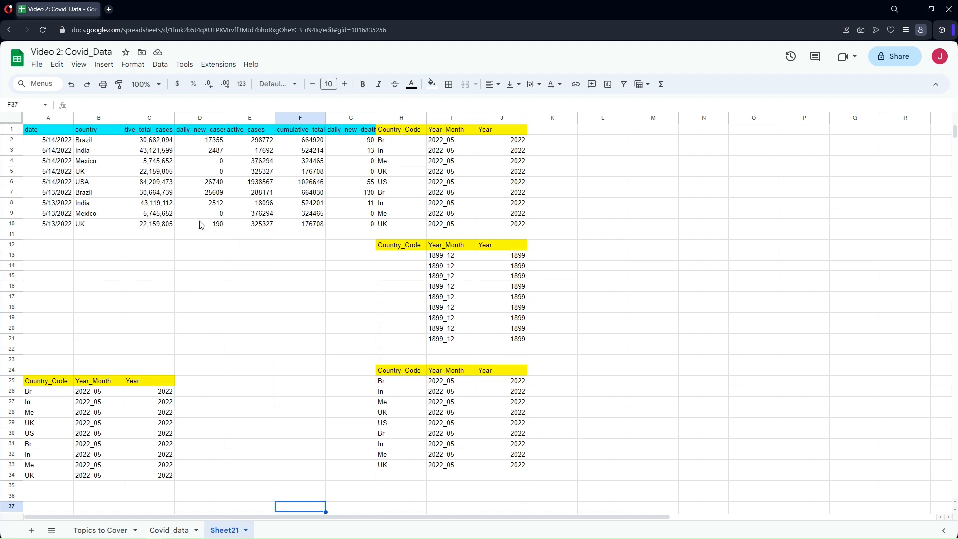
scroll(205, 230, "down", 3)
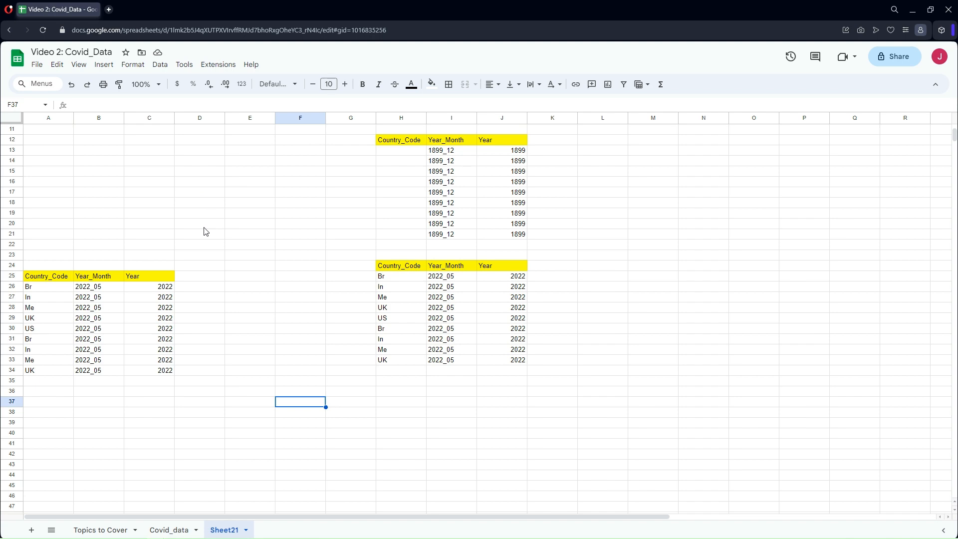
scroll(206, 231, "down", 1)
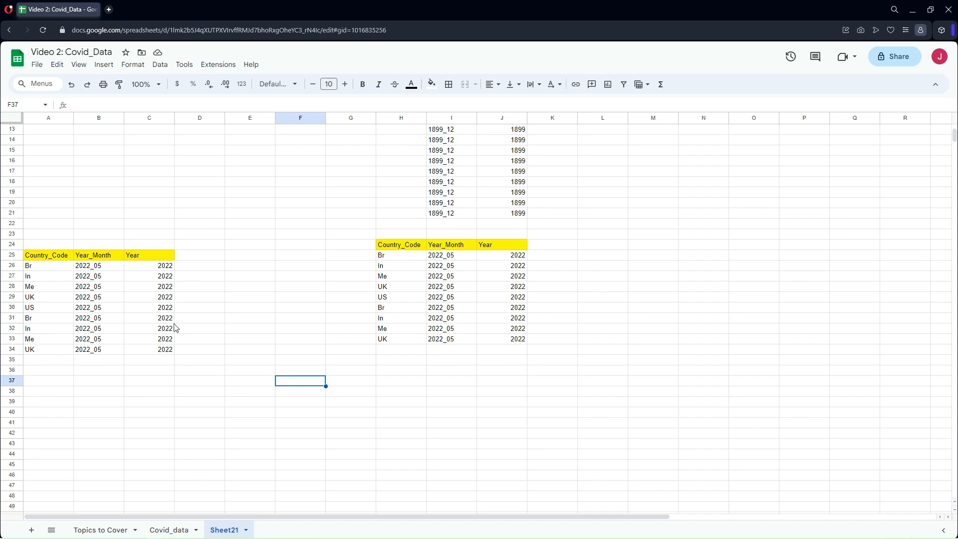
left_click(167, 529)
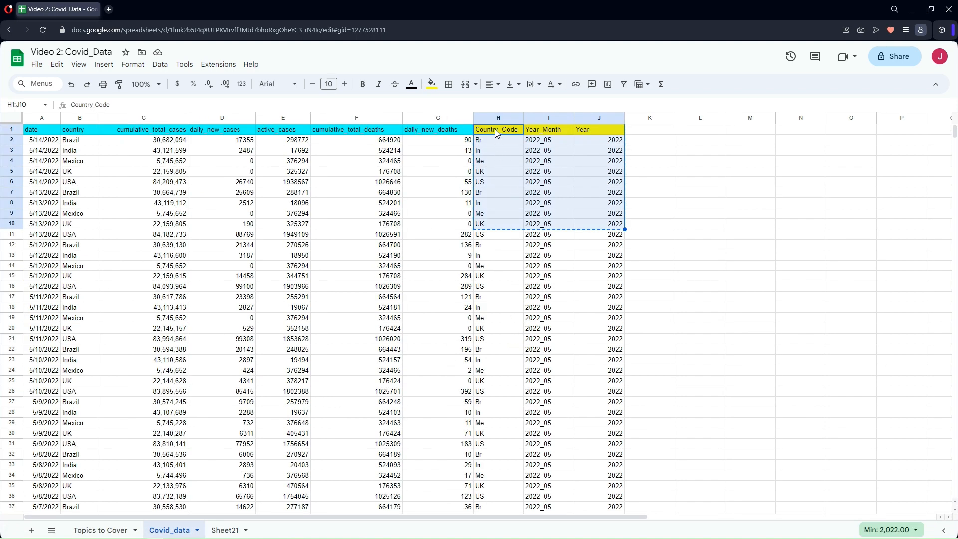
left_click(496, 134)
left_click(602, 225, "shift")
left_click(224, 529)
left_click(399, 321)
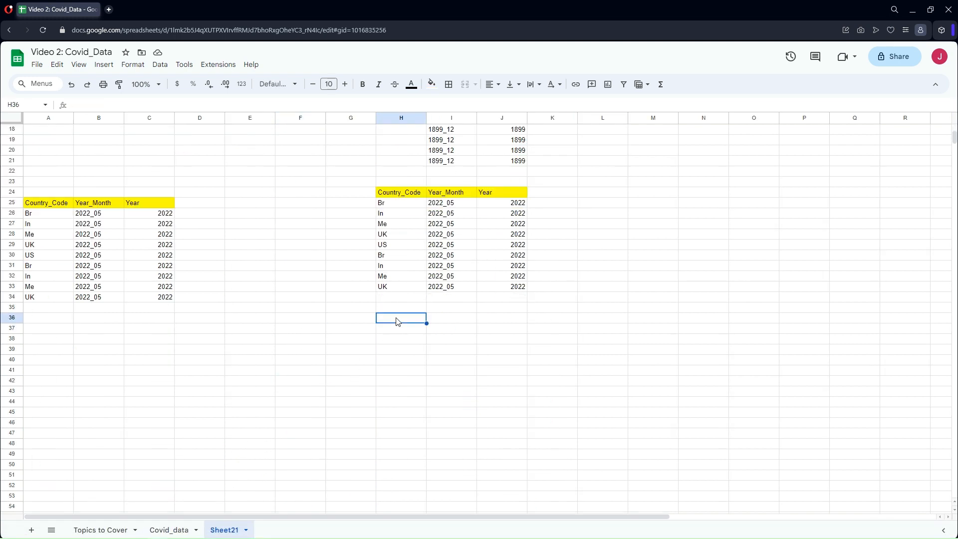
right_click(400, 319)
mouse_move(438, 238)
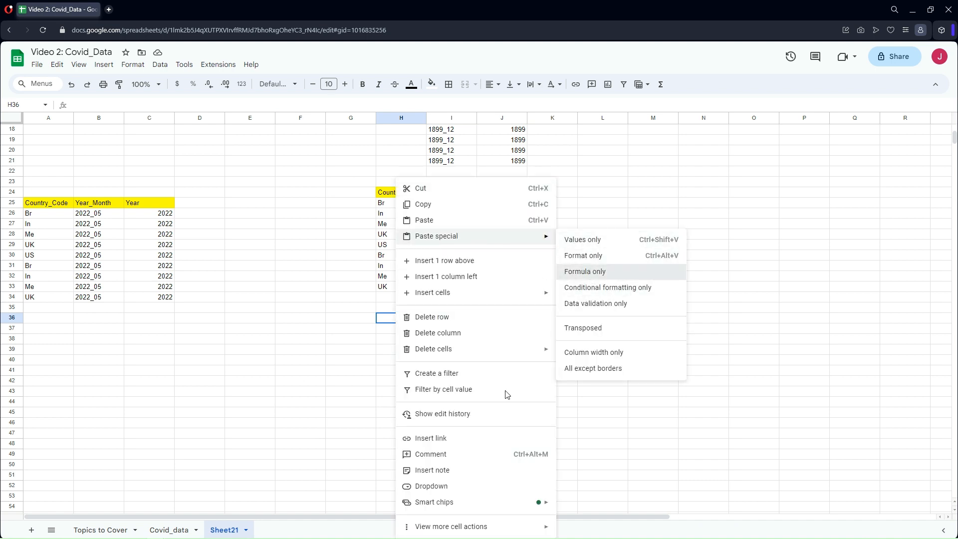
left_click(585, 271)
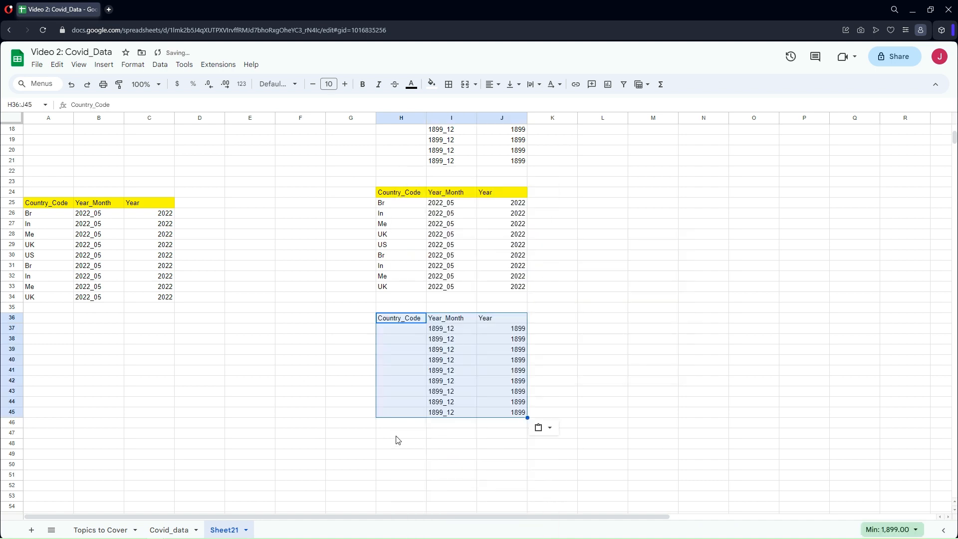
Examine the Country_Code formulas in H37:H45 and the column B cells they refer to
left_click(403, 330)
left_click(402, 342)
left_click(403, 361)
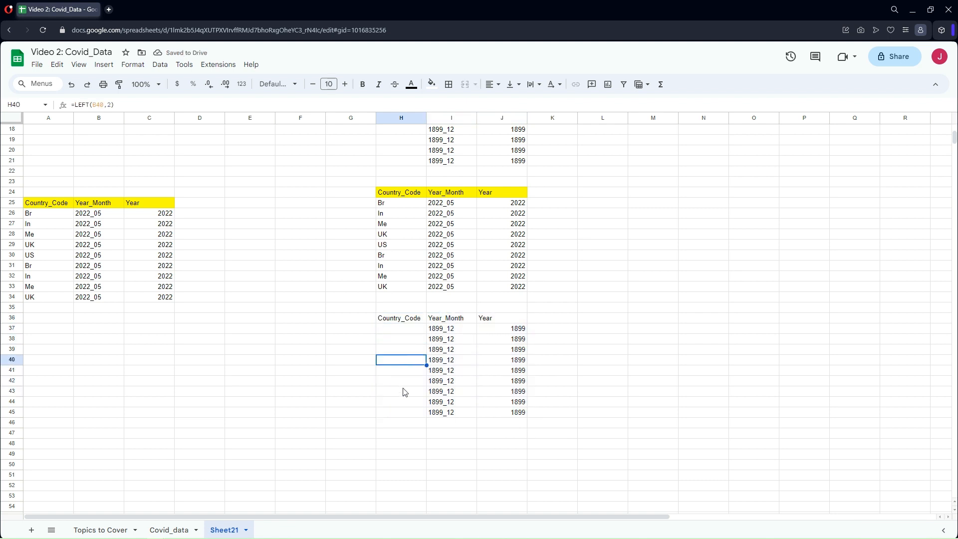
left_click(403, 392)
left_click(402, 415)
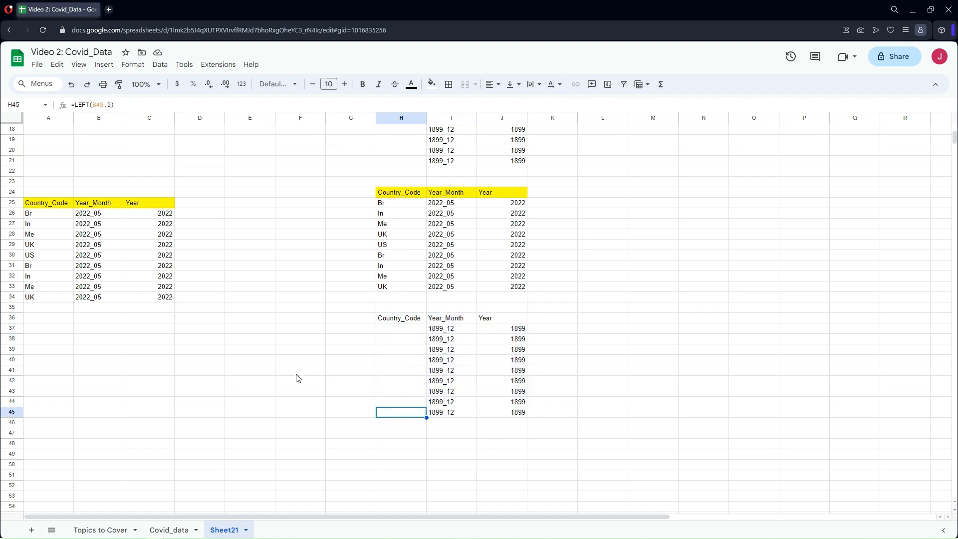
left_click(92, 340)
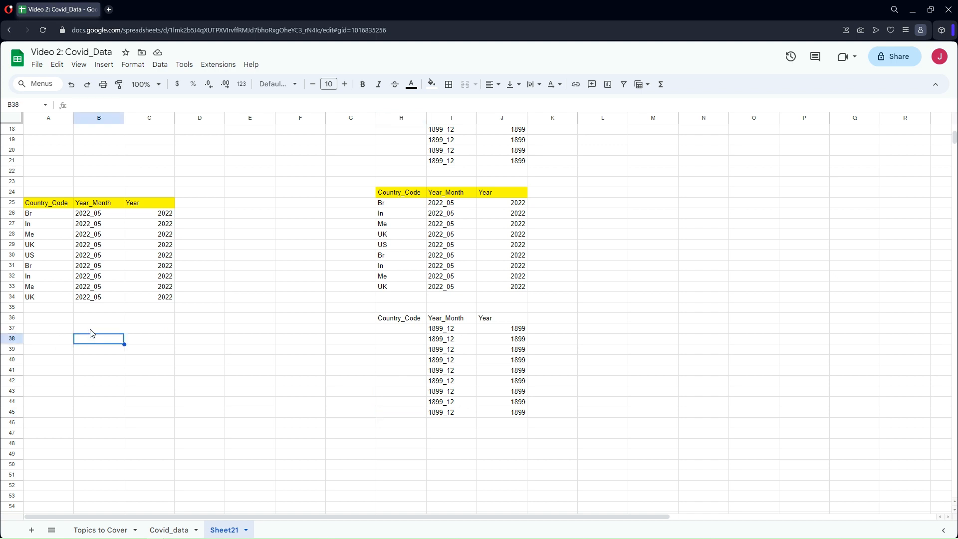
left_click(403, 329)
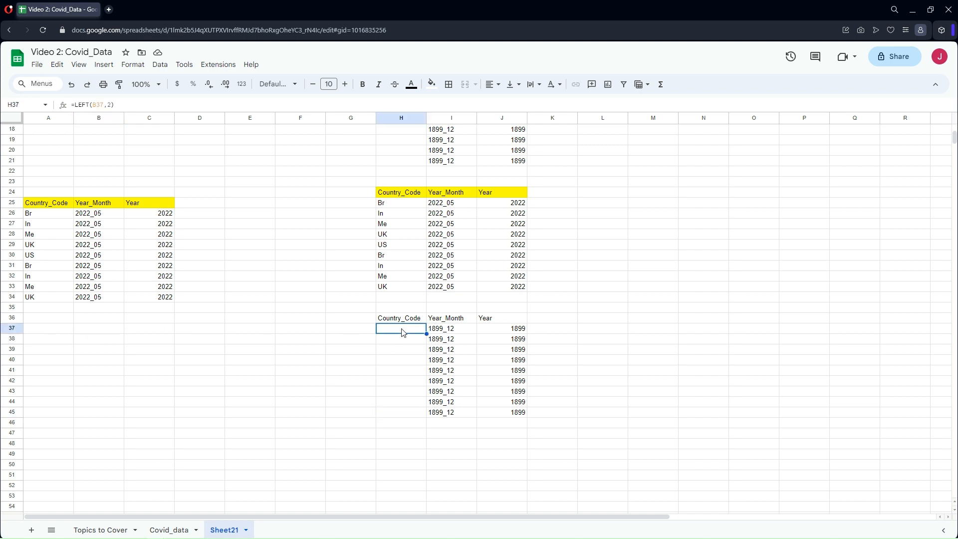
Check the Country_Code formulas in H42 and H45 and the referenced cell B45
left_click(413, 383)
left_click(411, 413)
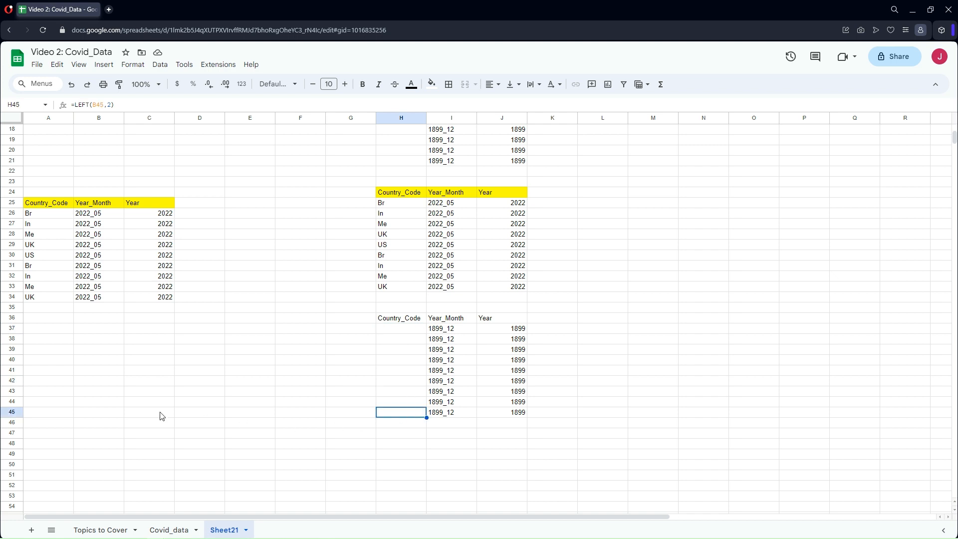
left_click(100, 413)
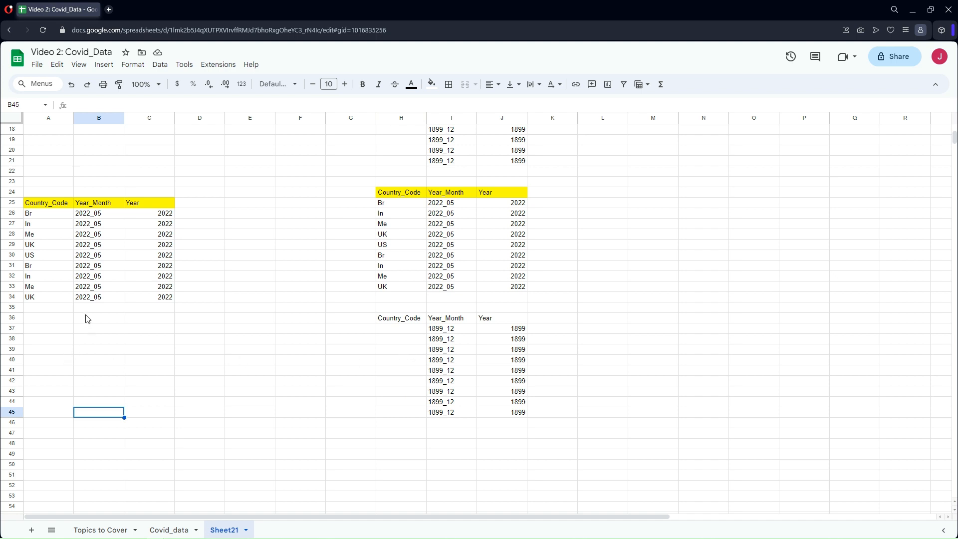
Paste only the formulas of the copied Covid_data range at B37 on Sheet21
scroll(183, 362, "down", 1)
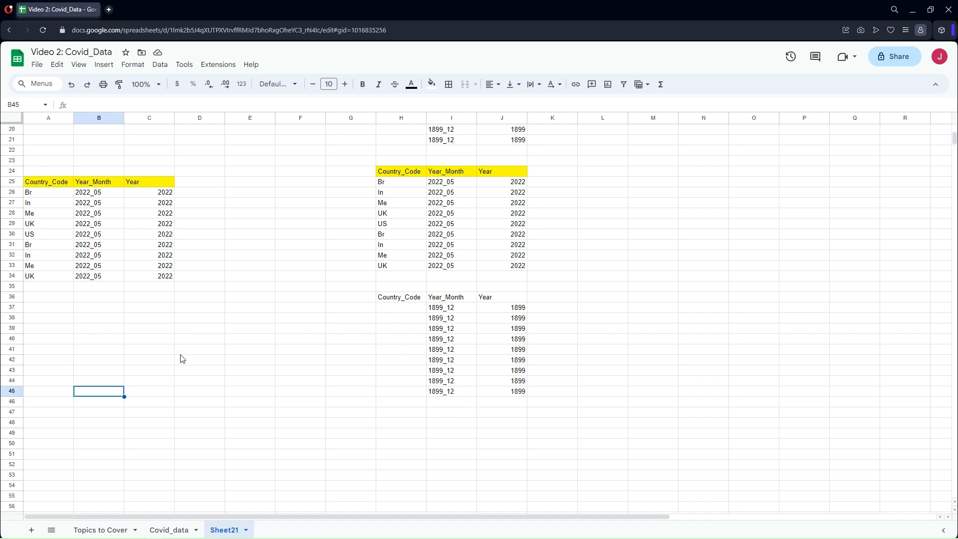
scroll(183, 361, "up", 6)
scroll(184, 362, "down", 5)
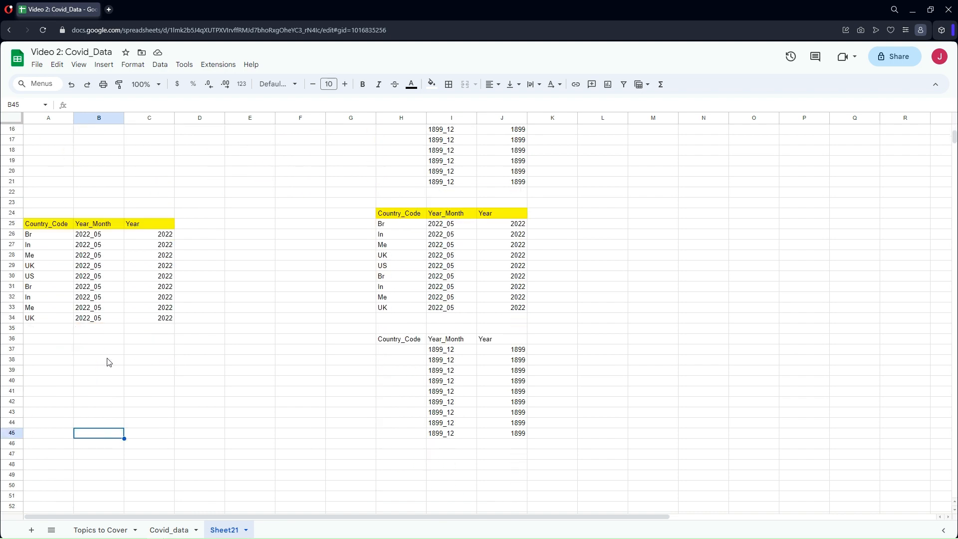
left_click(92, 354)
right_click(92, 354)
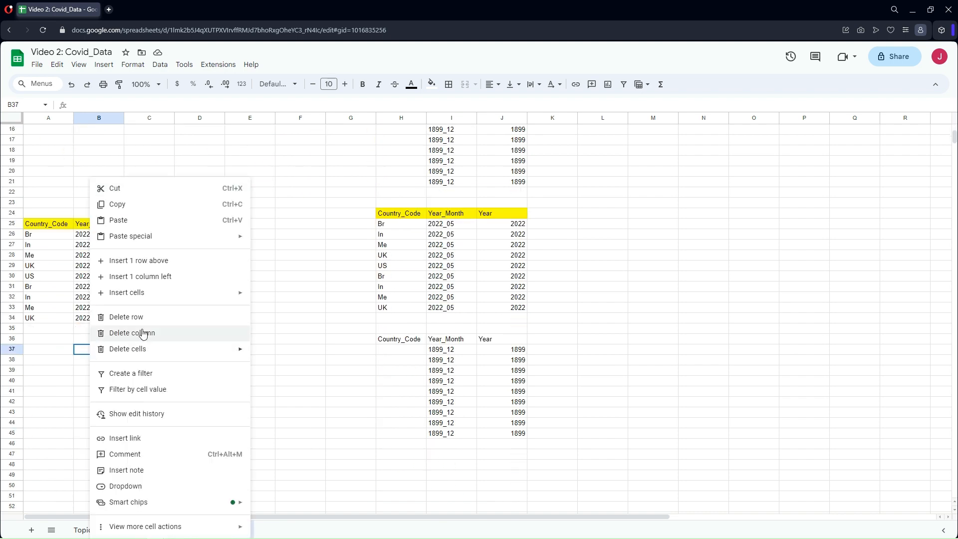
mouse_move(182, 239)
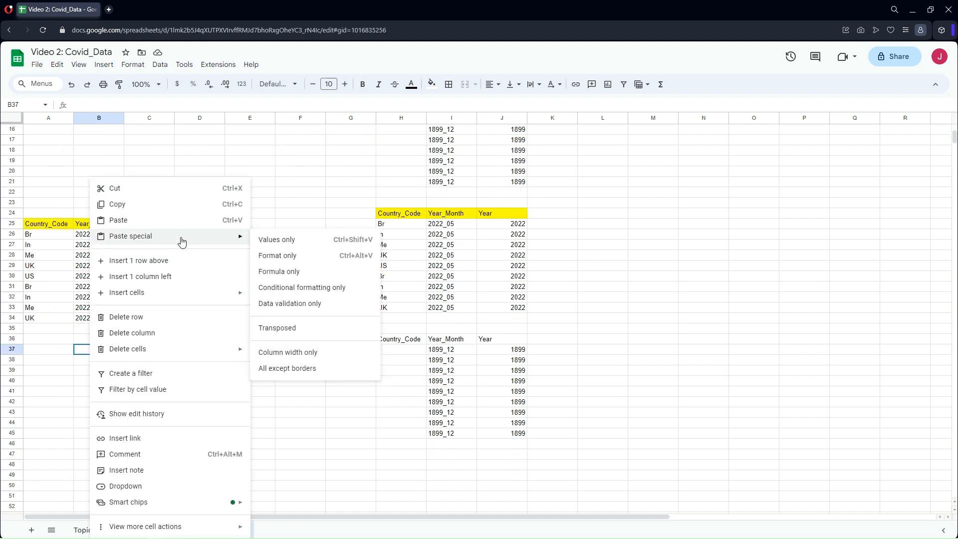
left_click(287, 274)
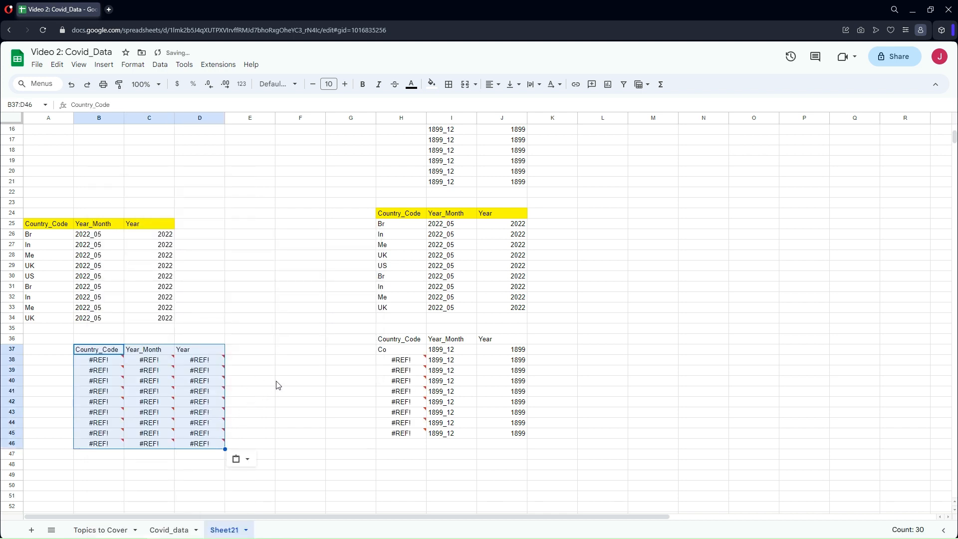
Compare the pasted formula in B38 with the original in H2 on Covid_data, tracing the columns back from H2 to B2
left_click(102, 363)
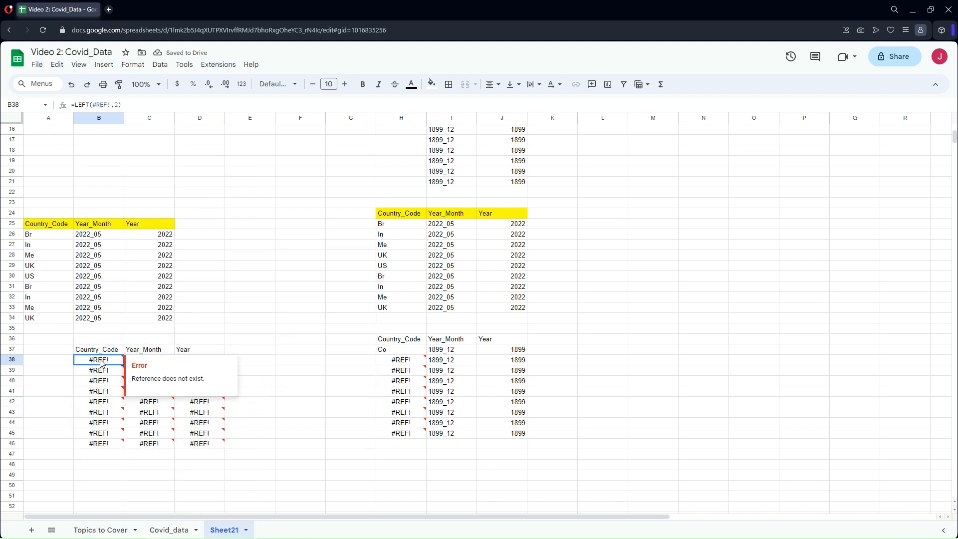
scroll(270, 305, "up", 2)
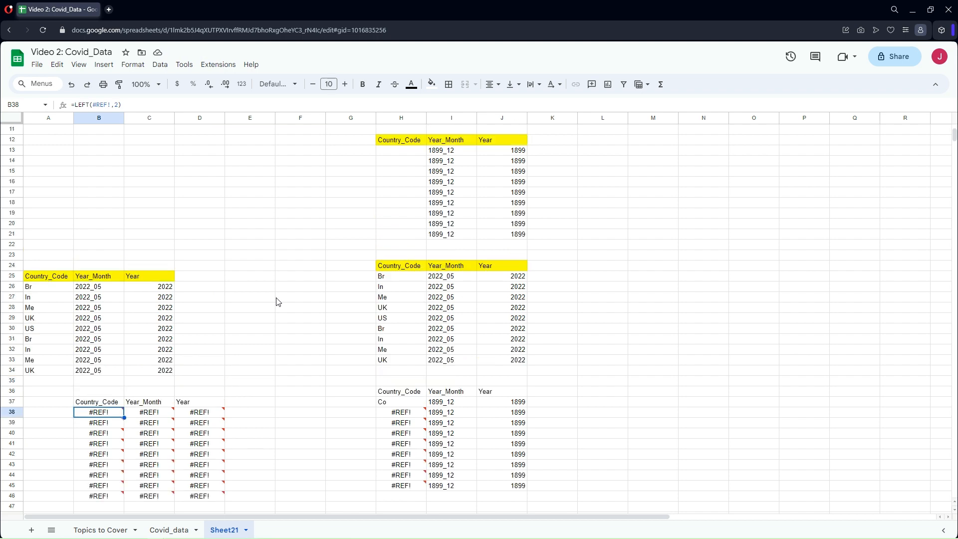
scroll(279, 309, "up", 3)
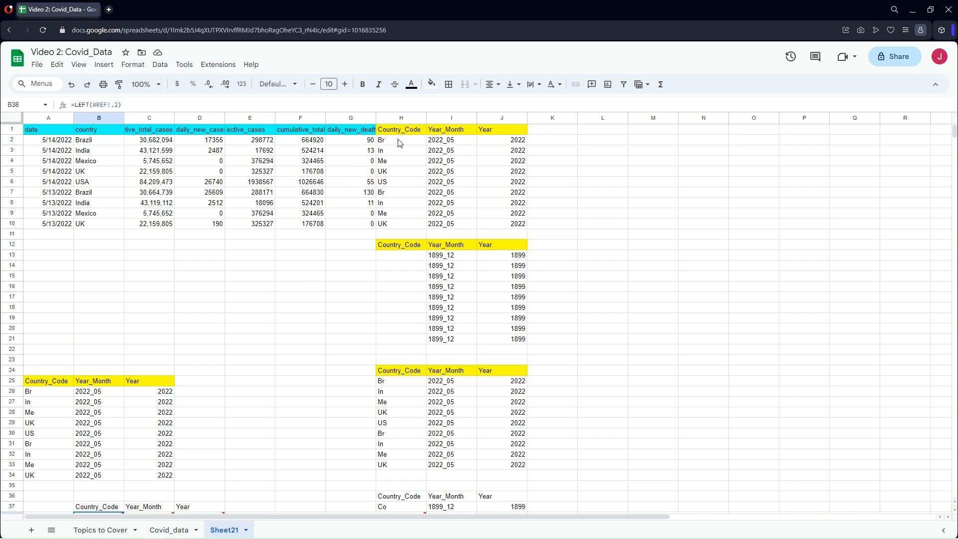
left_click(169, 530)
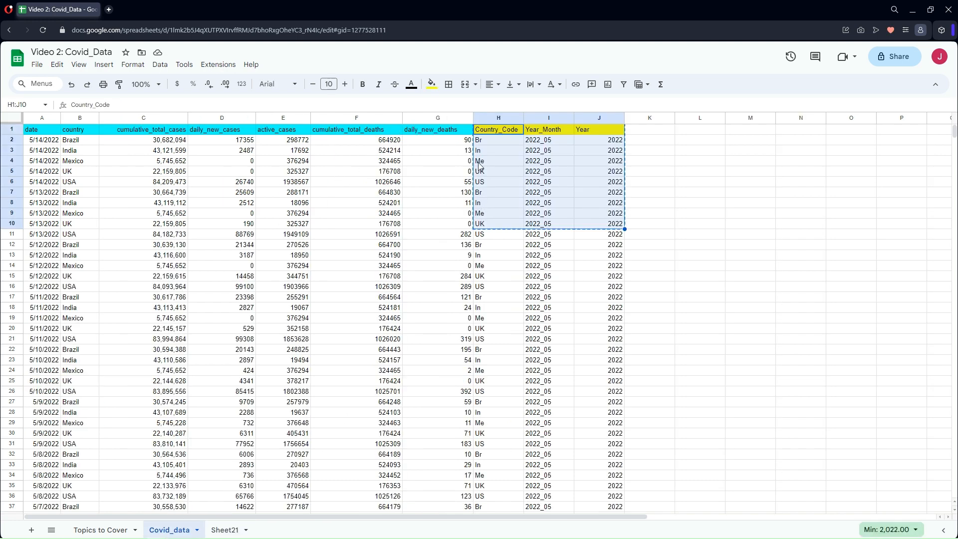
left_click(483, 139)
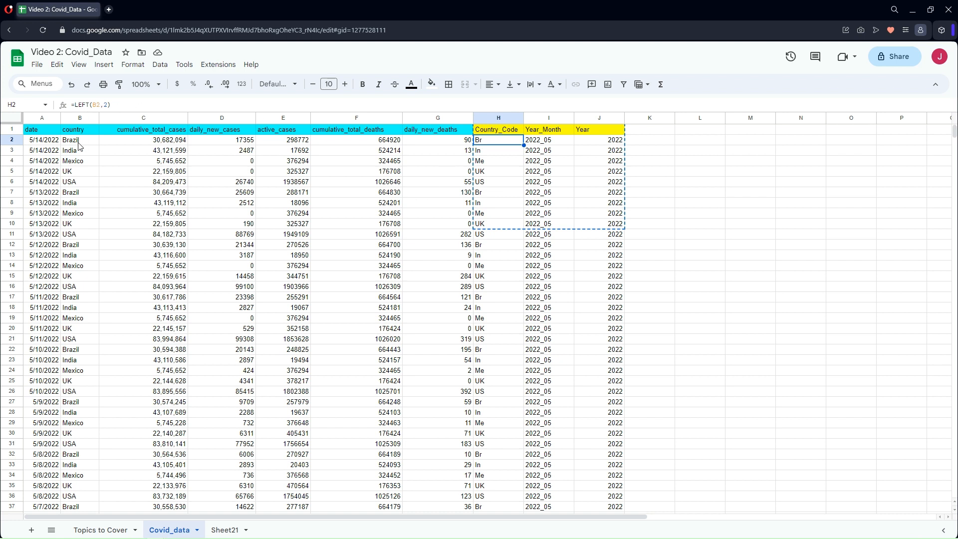
left_click(422, 142)
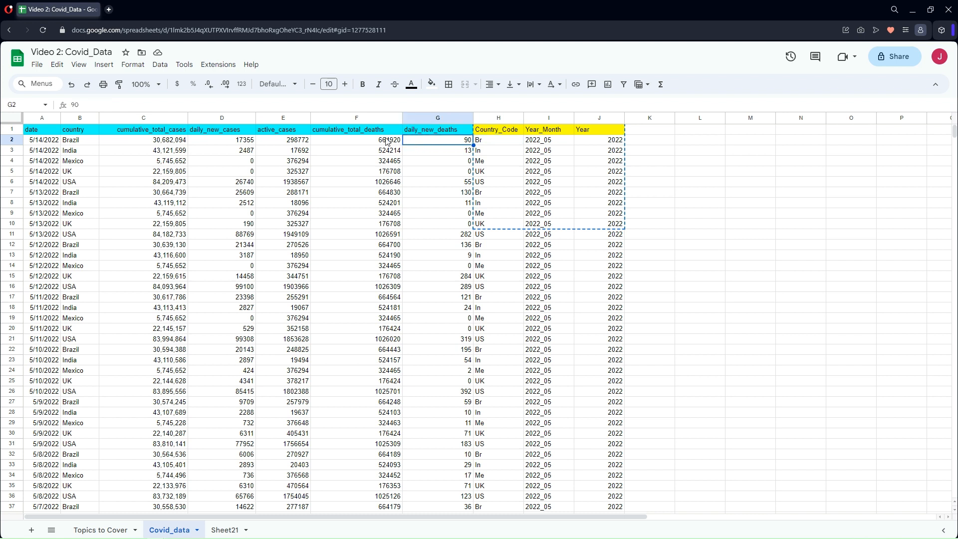
left_click(328, 141)
left_click(301, 142)
left_click(233, 141)
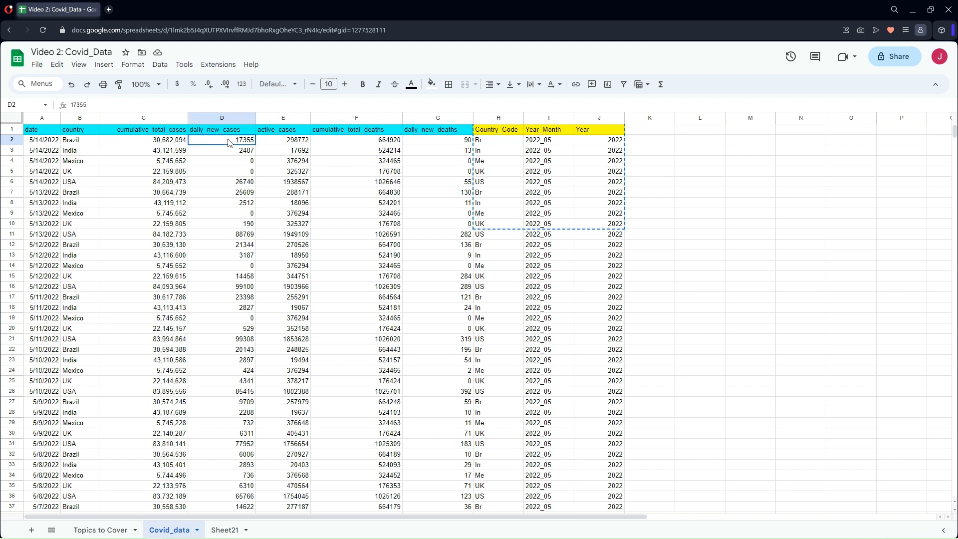
left_click(172, 141)
left_click(85, 146)
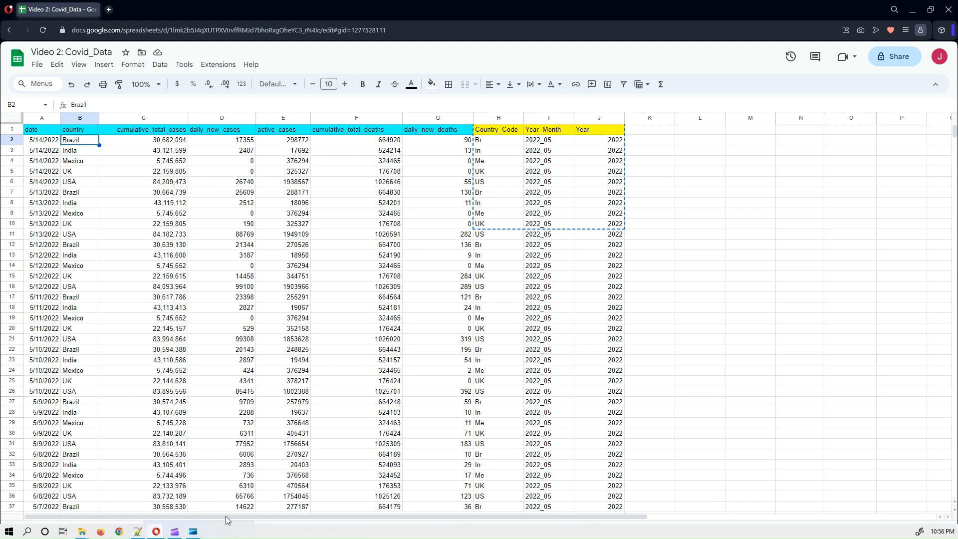
Examine the Country_Code formulas in H38 and H37 on Sheet21 and the column B cells they reference
left_click(226, 530)
scroll(150, 415, "down", 5)
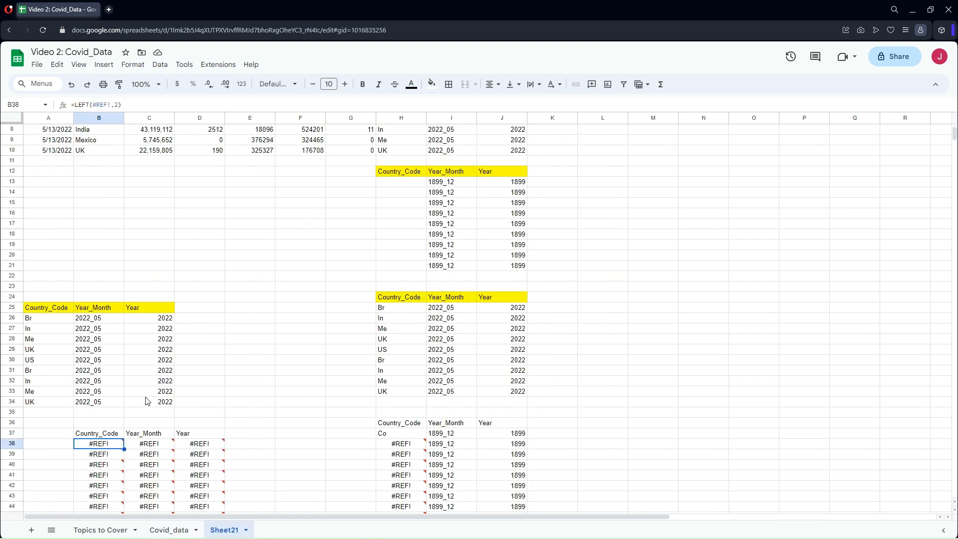
mouse_move(109, 325)
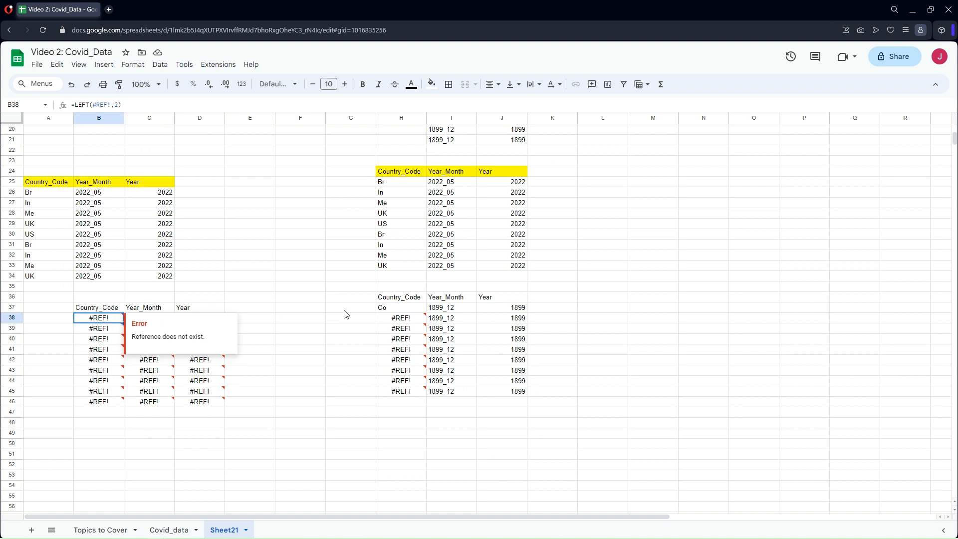
left_click(411, 325)
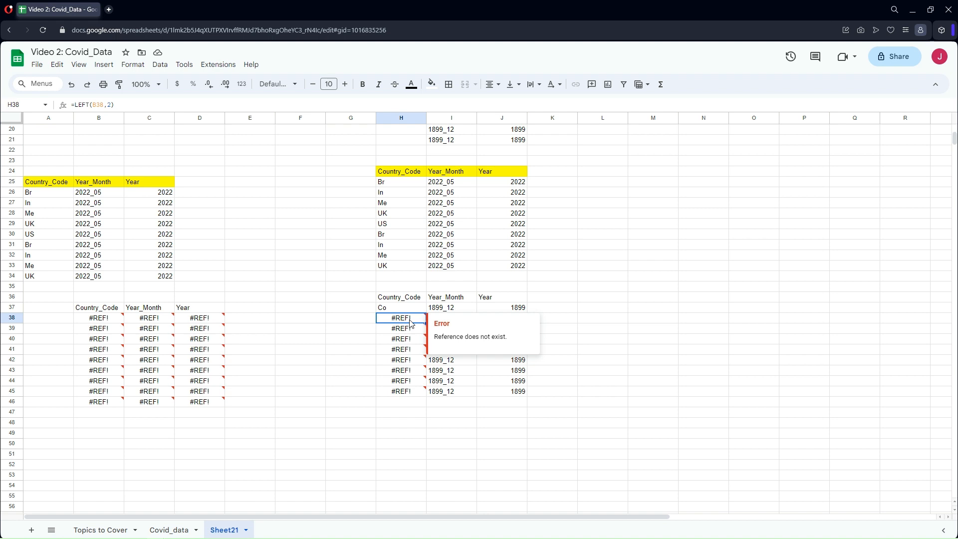
mouse_move(97, 333)
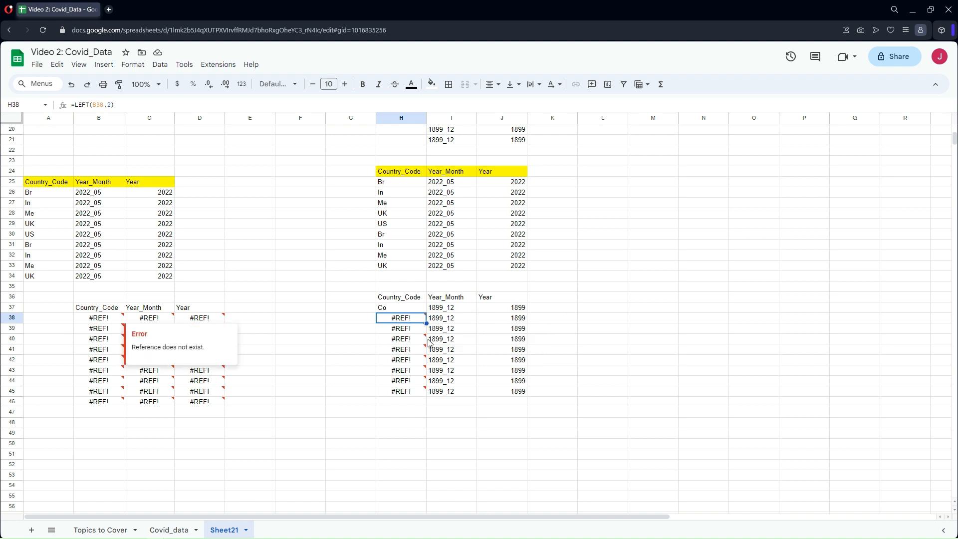
mouse_move(410, 321)
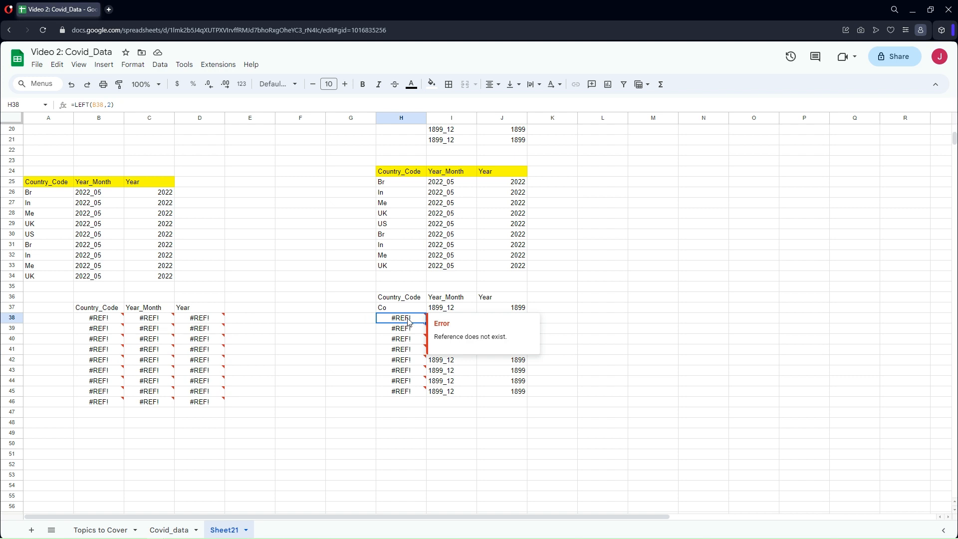
left_click(404, 311)
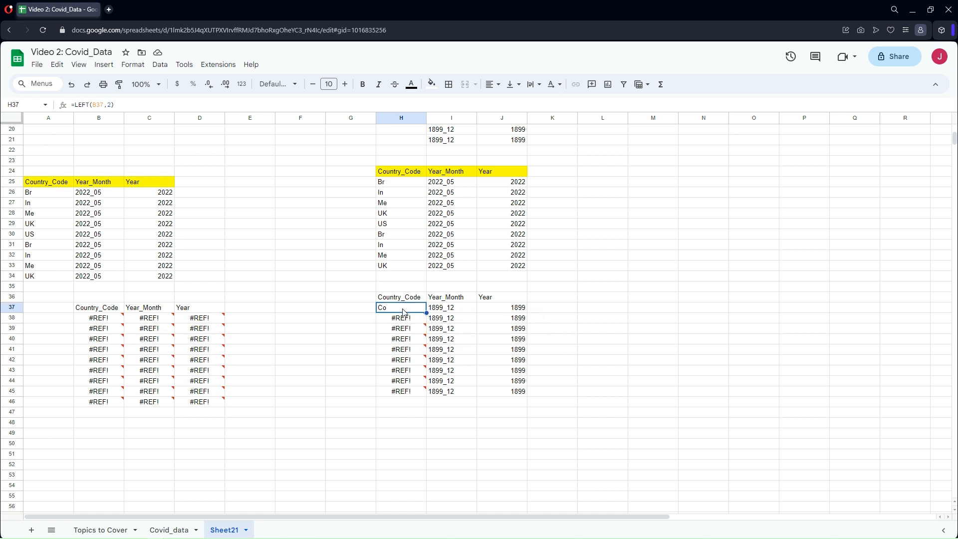
left_click(147, 106)
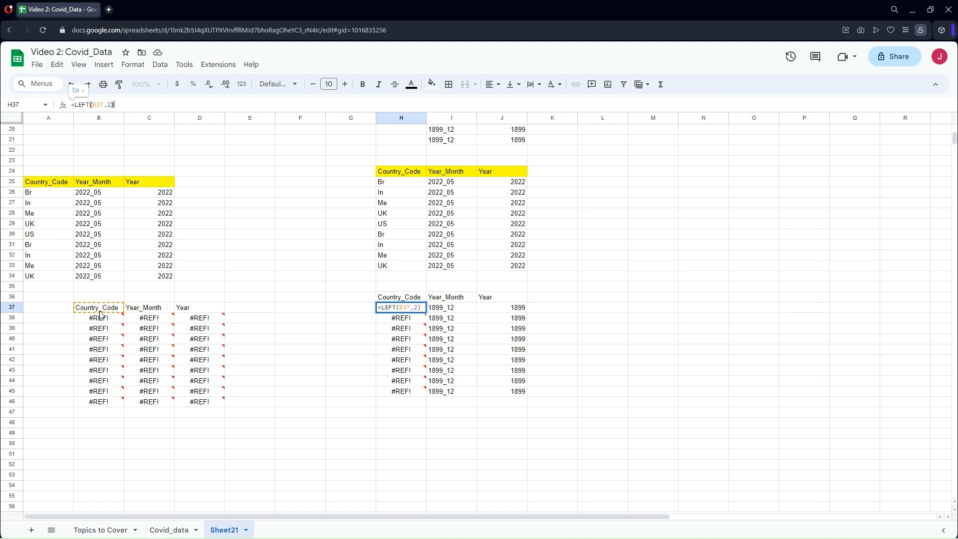
key("Escape")
Copy D1:F10 on Sheet21 and paste it transposed at M6
scroll(324, 402, "up", 5)
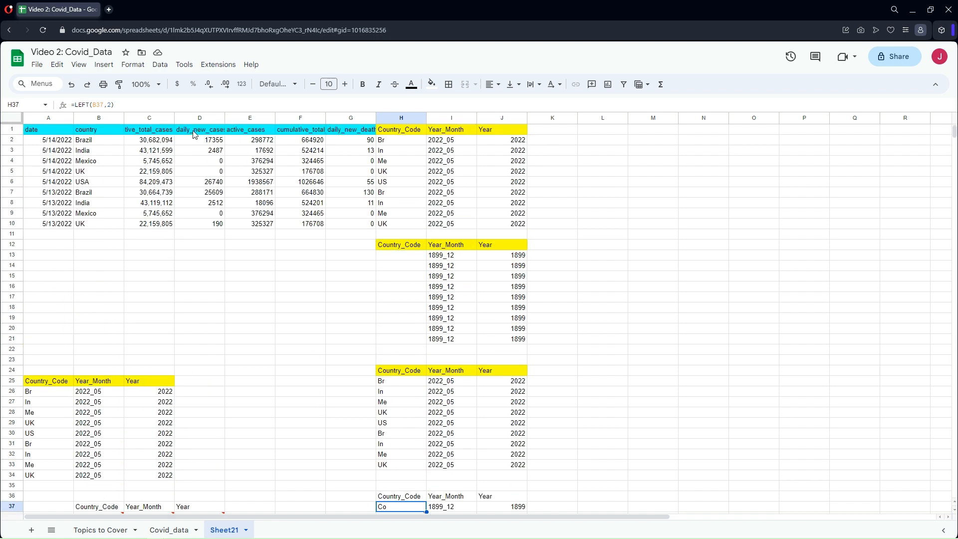
left_click_drag(195, 135, 288, 224)
key("ctrl+c")
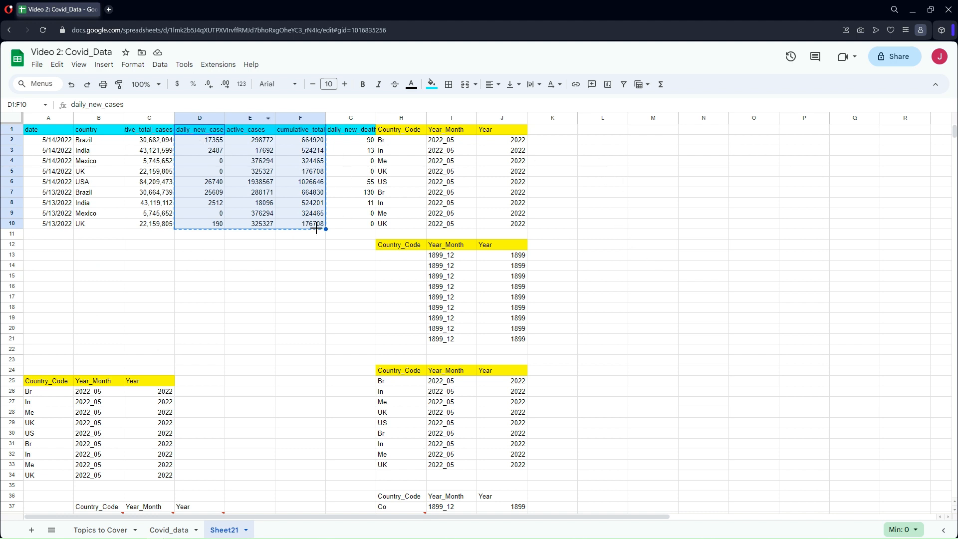
right_click(636, 183)
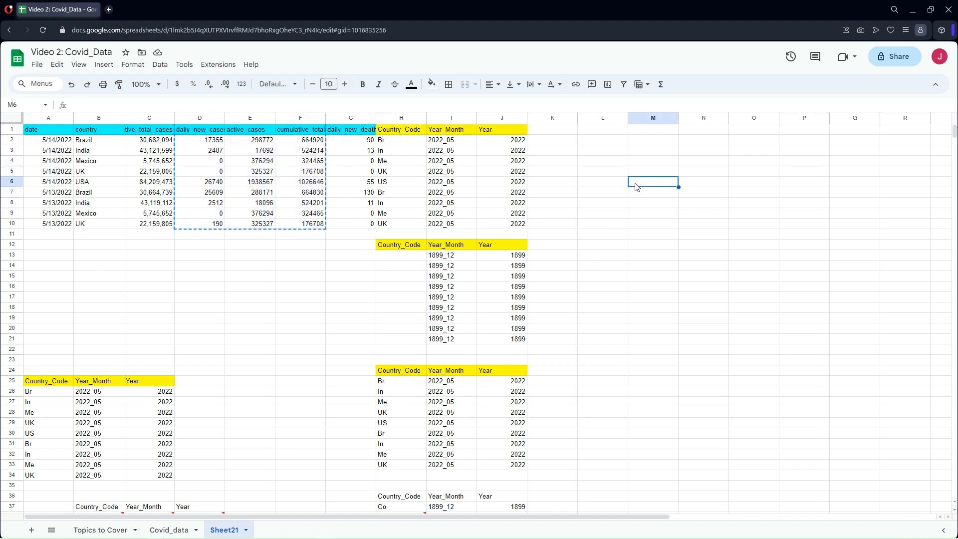
mouse_move(658, 236)
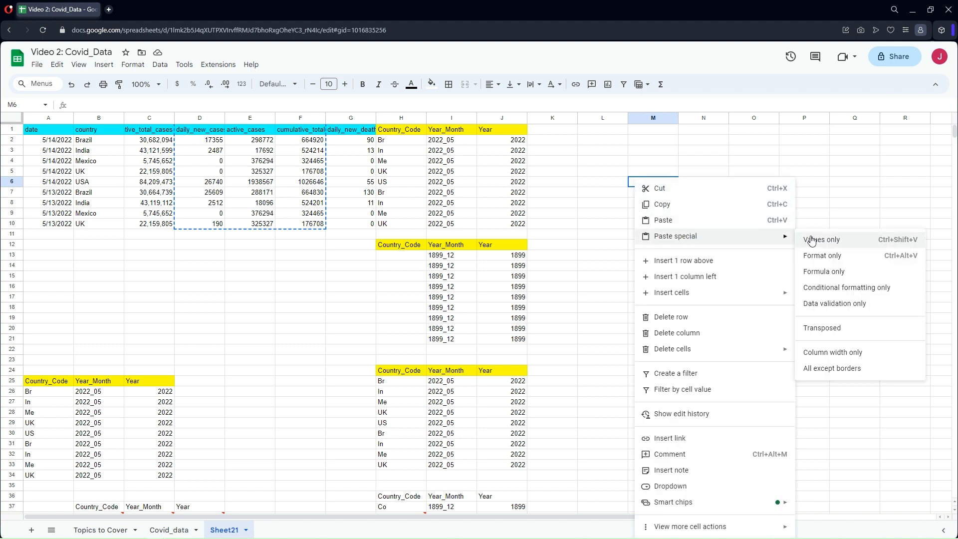
left_click(822, 328)
Widen column M to give the transposed row headings more room
left_click_drag(523, 514, 710, 522)
left_click(460, 321)
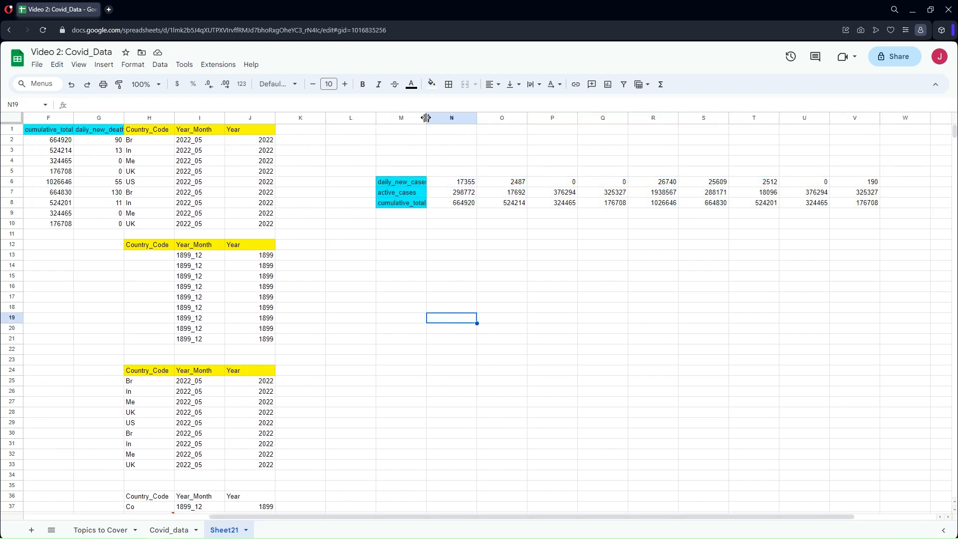
left_click_drag(427, 118, 446, 127)
Compare the source column D1:D10 and rows D1:F1 and D2:F2 with the transposed table starting at M6
left_click_drag(535, 514, 385, 538)
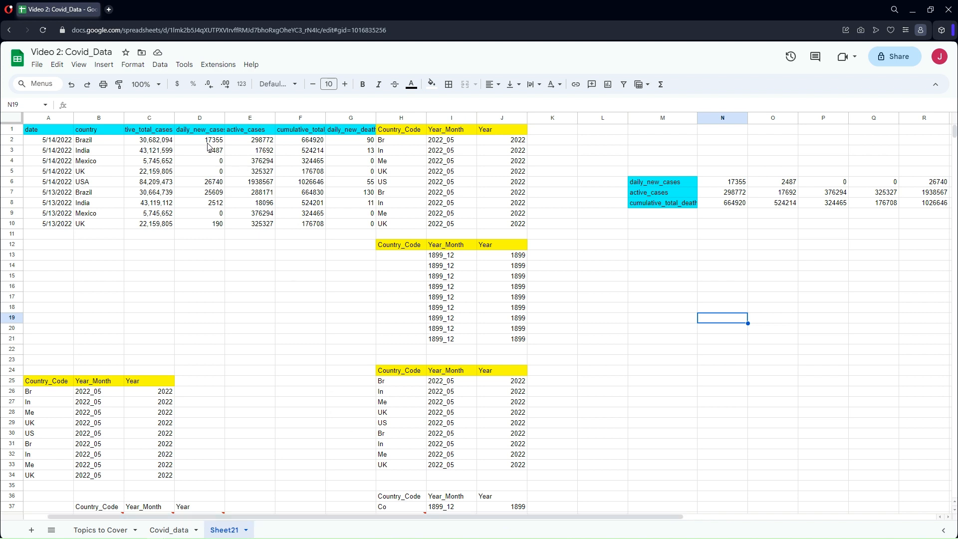
left_click(197, 132)
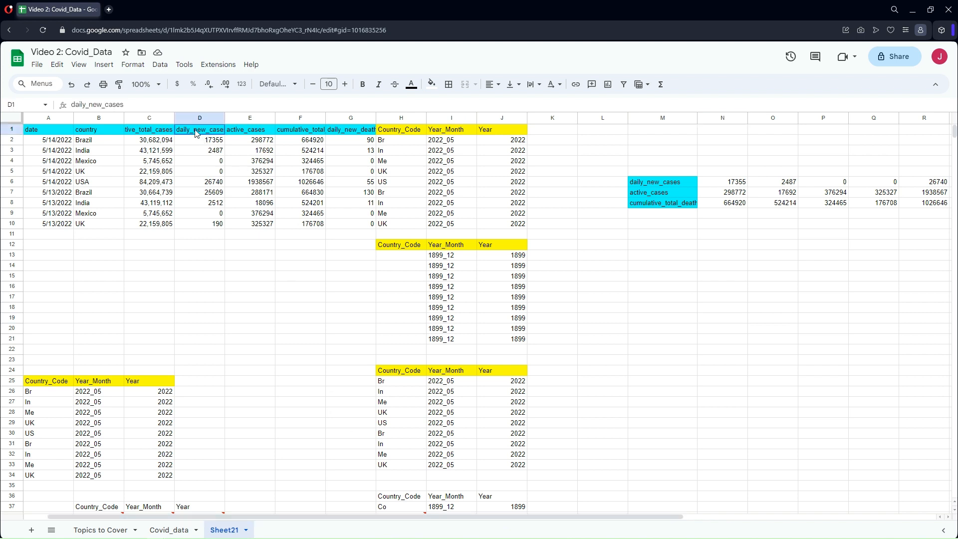
left_click(203, 224, "shift")
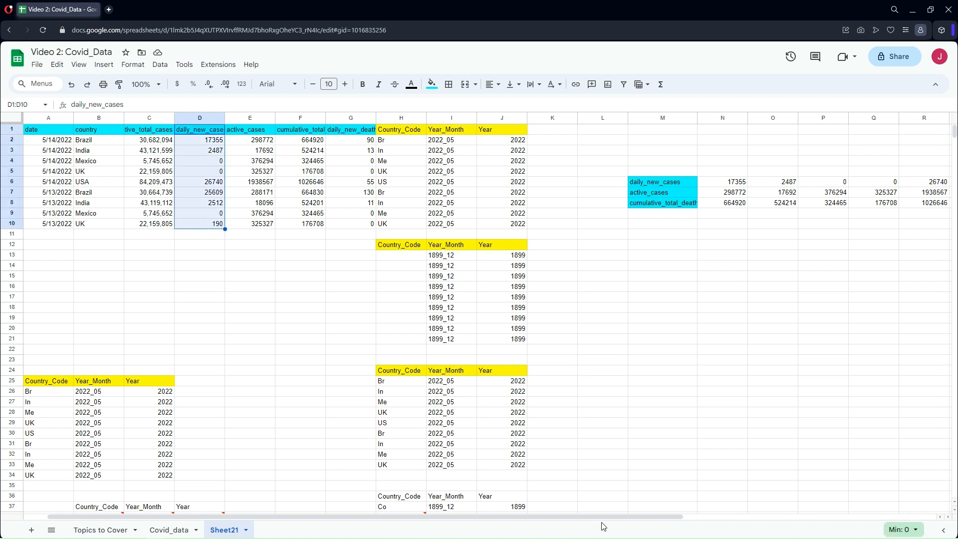
scroll(606, 522, "right", 3)
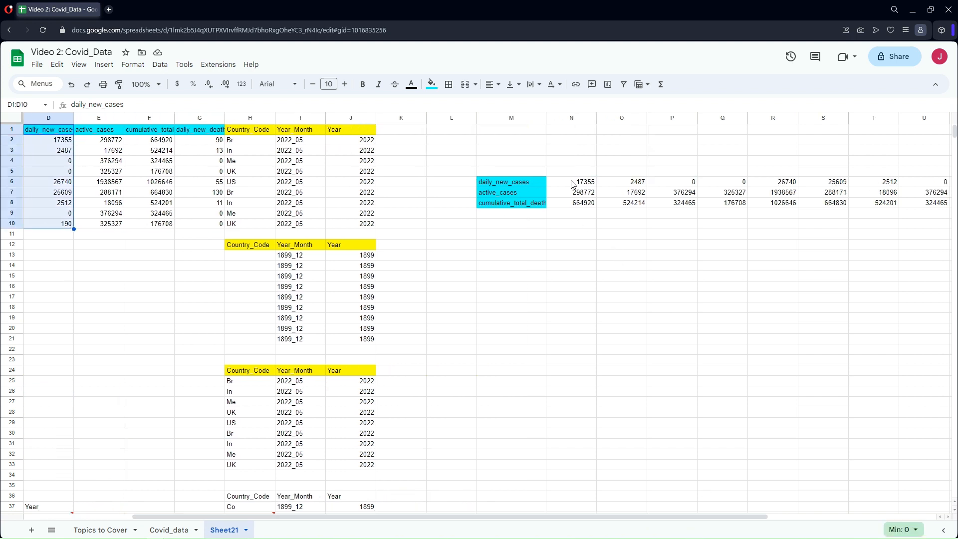
left_click(69, 143)
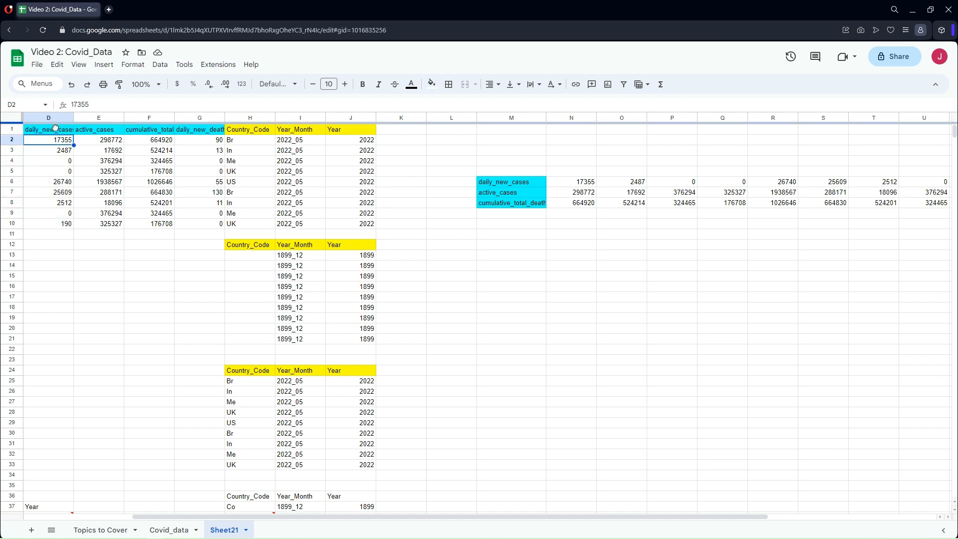
left_click(60, 132)
left_click(152, 133, "shift")
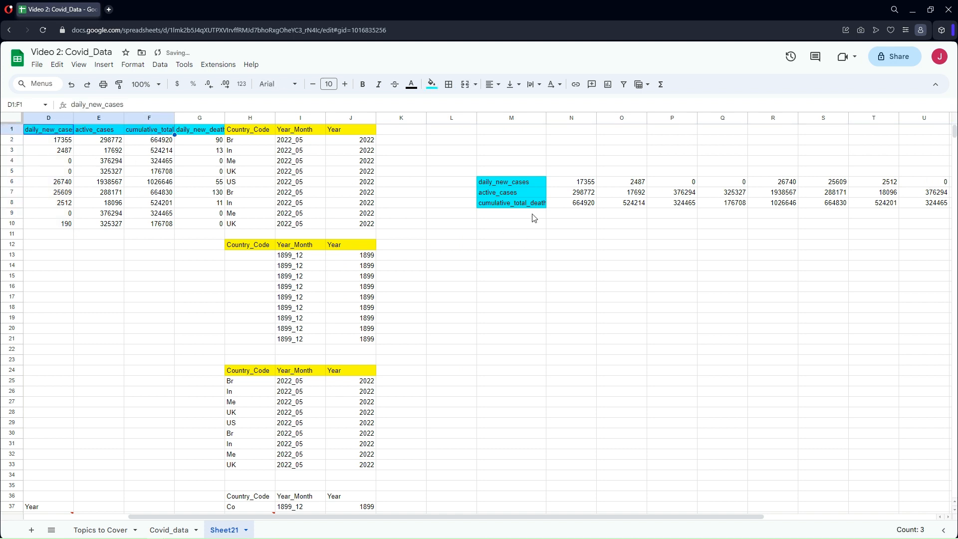
left_click_drag(59, 146, 155, 146)
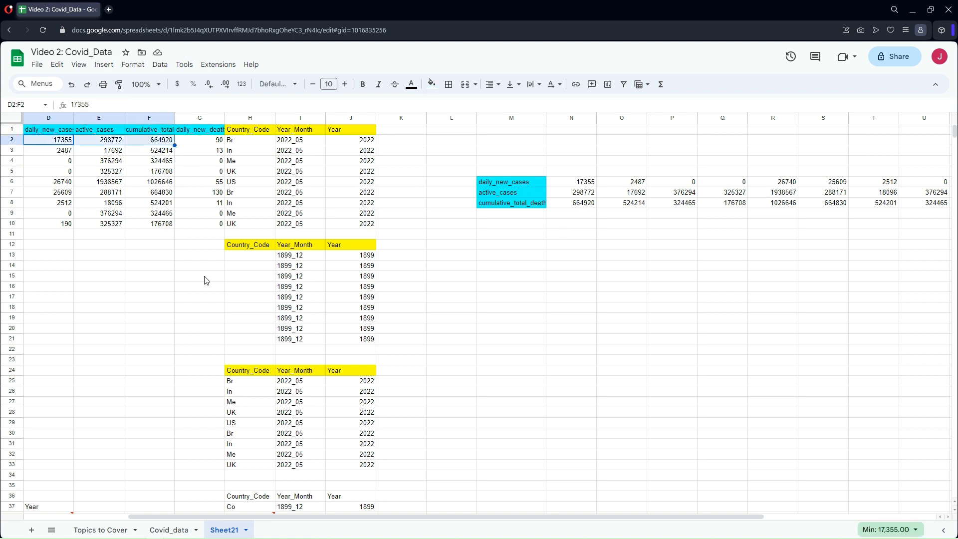
Review the available paste special options for cell M15 on Sheet21
left_click(511, 279)
right_click(511, 280)
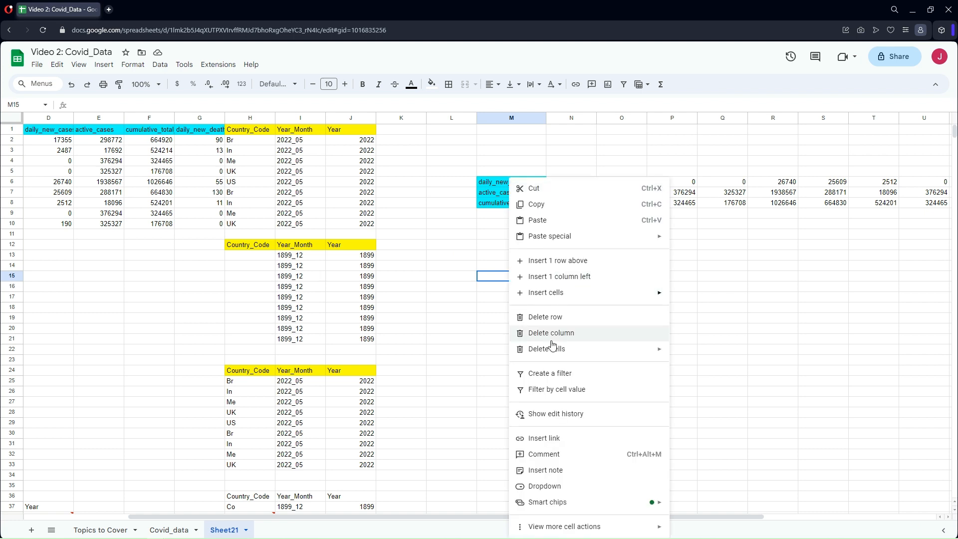
mouse_move(624, 245)
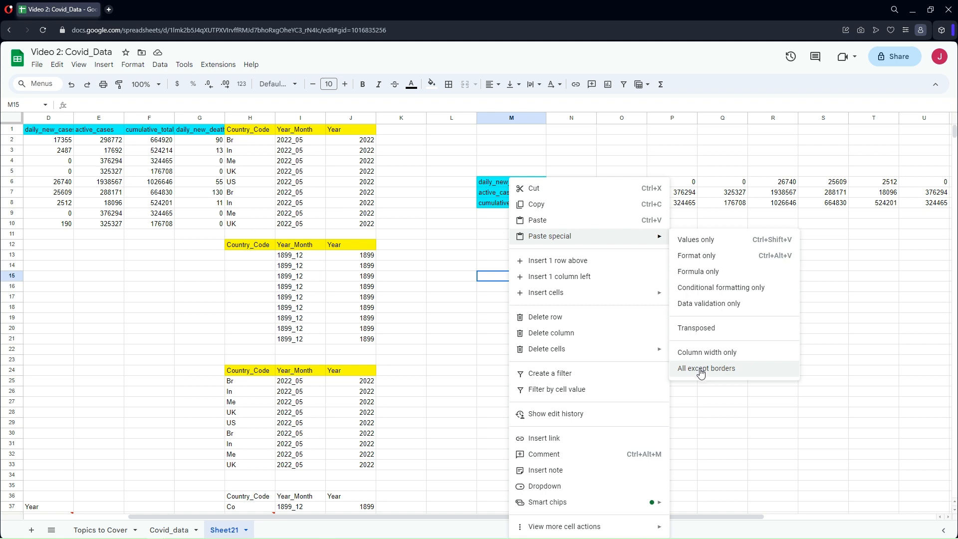
left_click(441, 299)
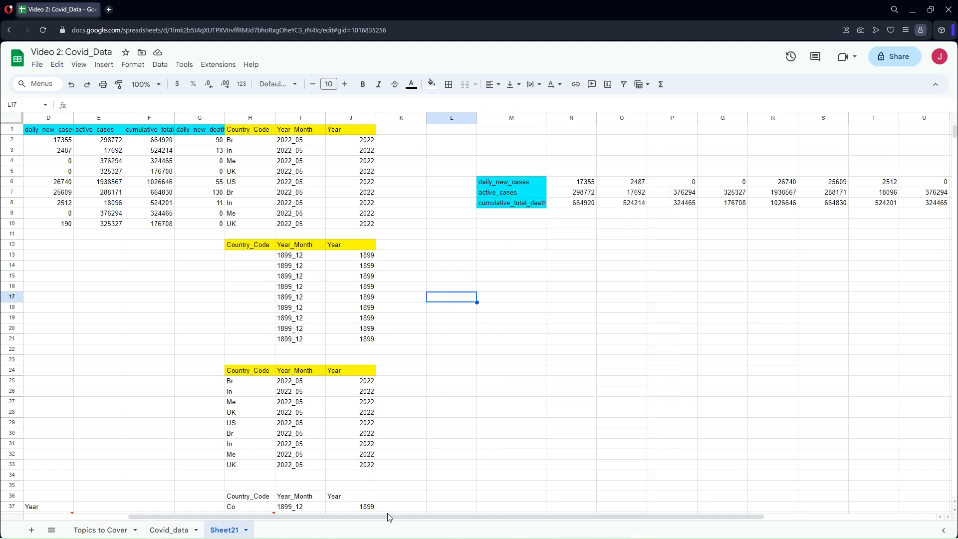
left_click_drag(385, 516, 308, 521)
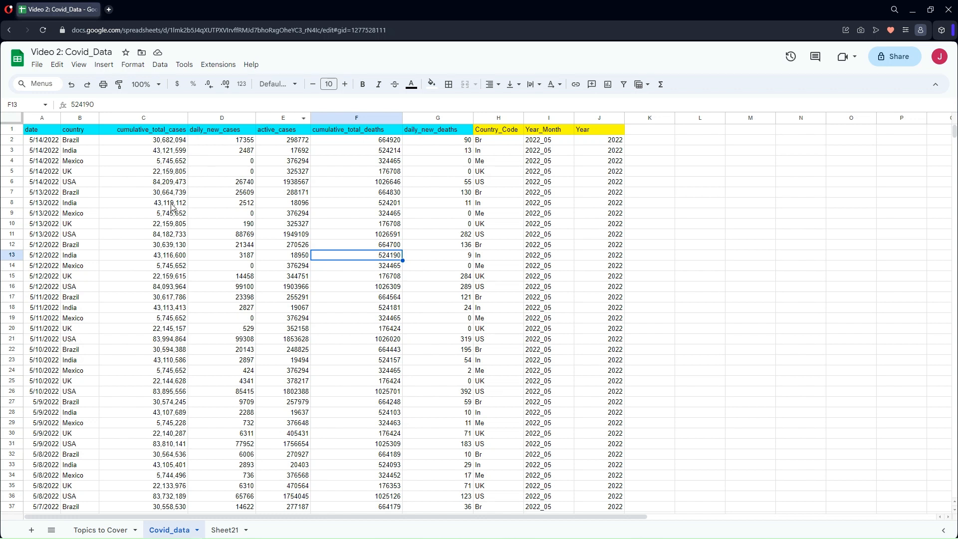
Create a filter on the Covid_data sheet using the heading cells A1:J1
left_click(111, 215)
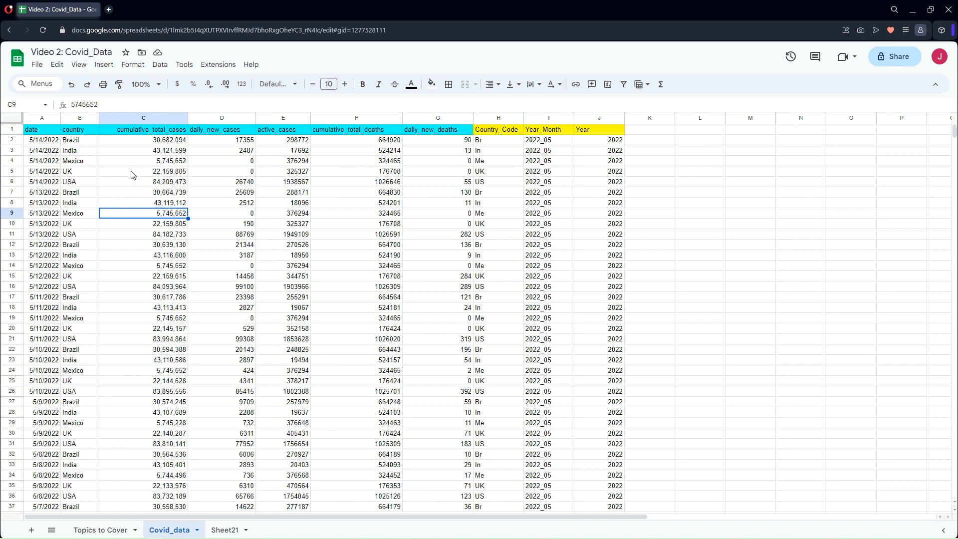
left_click(75, 142)
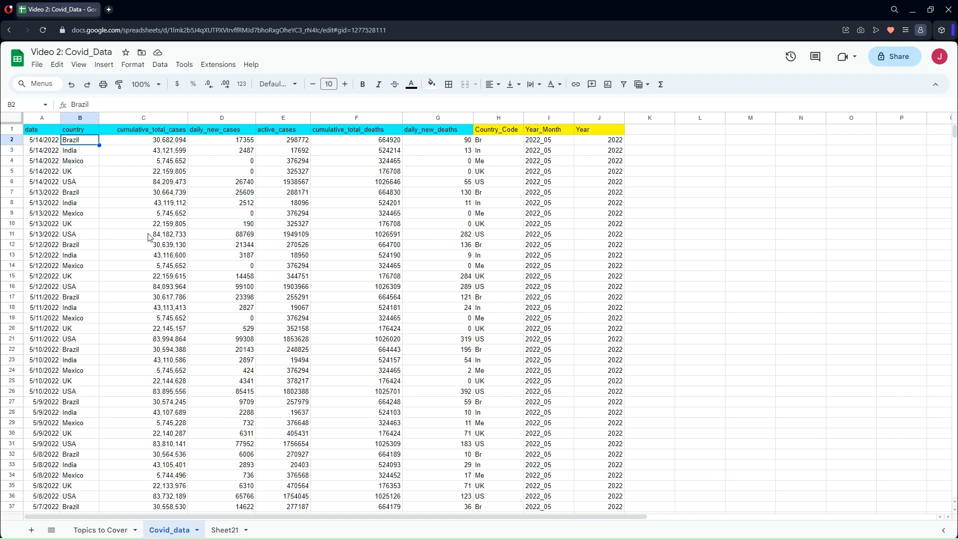
left_click(35, 132)
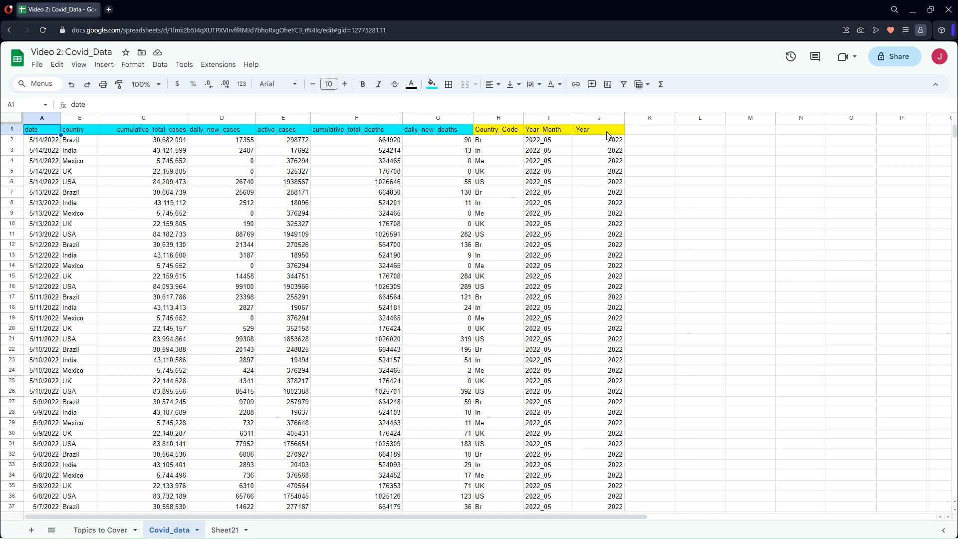
left_click(133, 171)
left_click(47, 133)
left_click(598, 132, "shift")
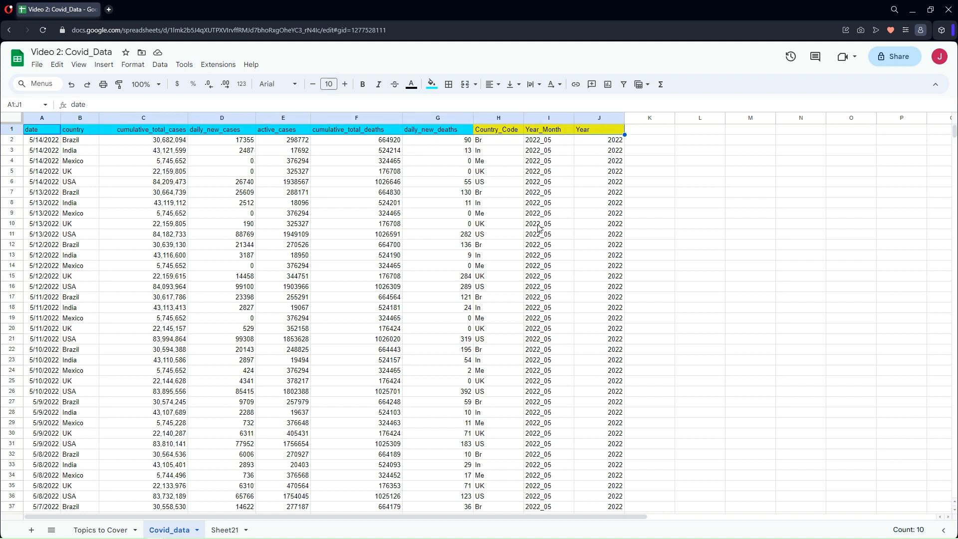
left_click(129, 205)
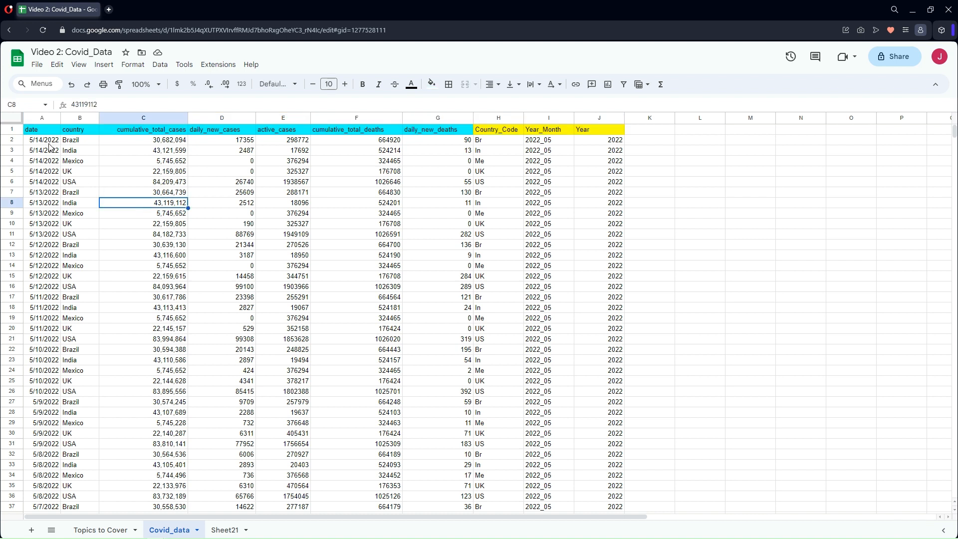
left_click(39, 131)
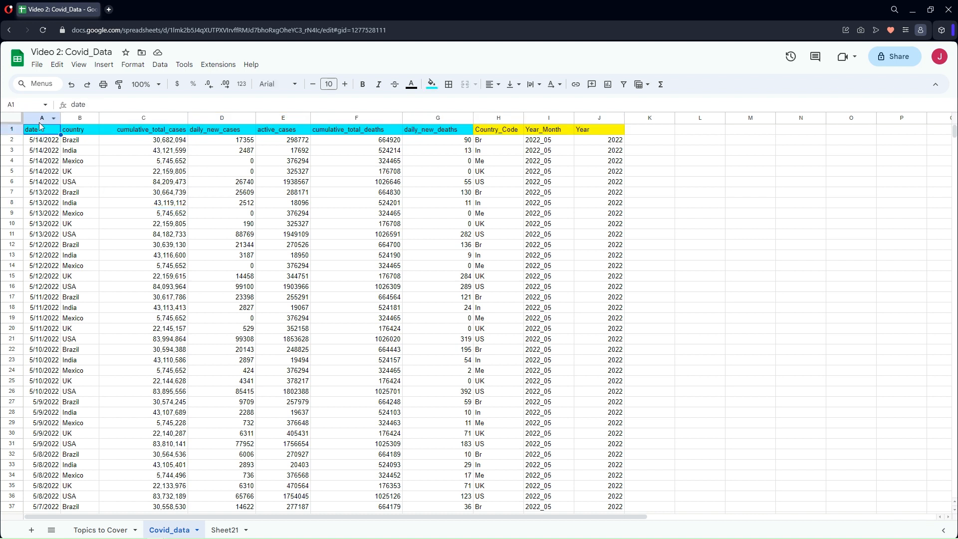
left_click(601, 132, "shift")
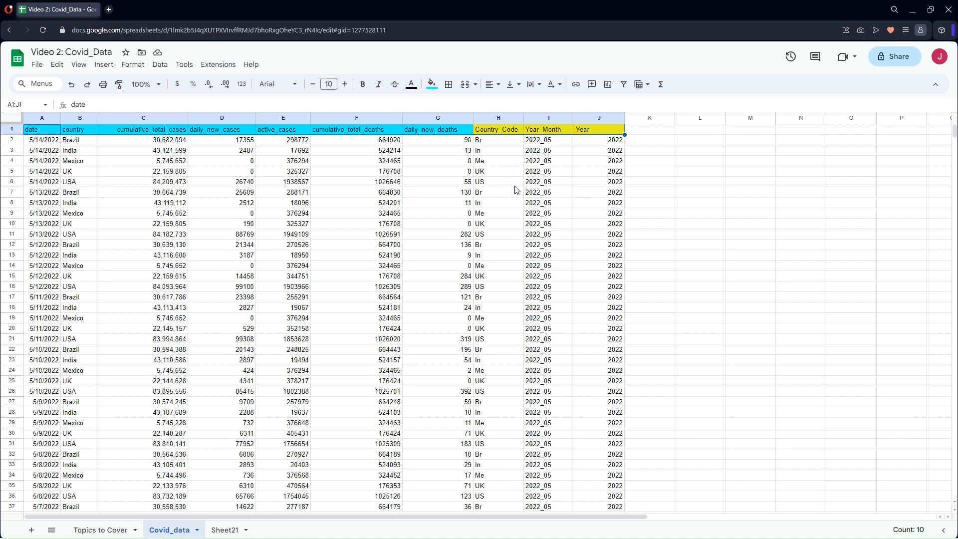
left_click(624, 85)
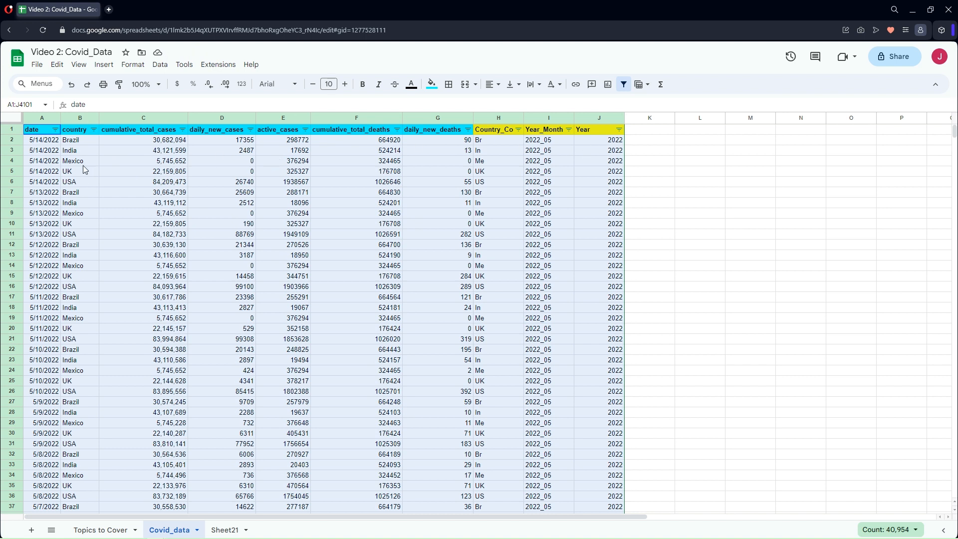
Filter the country column by values to show only Brazil
left_click(94, 131)
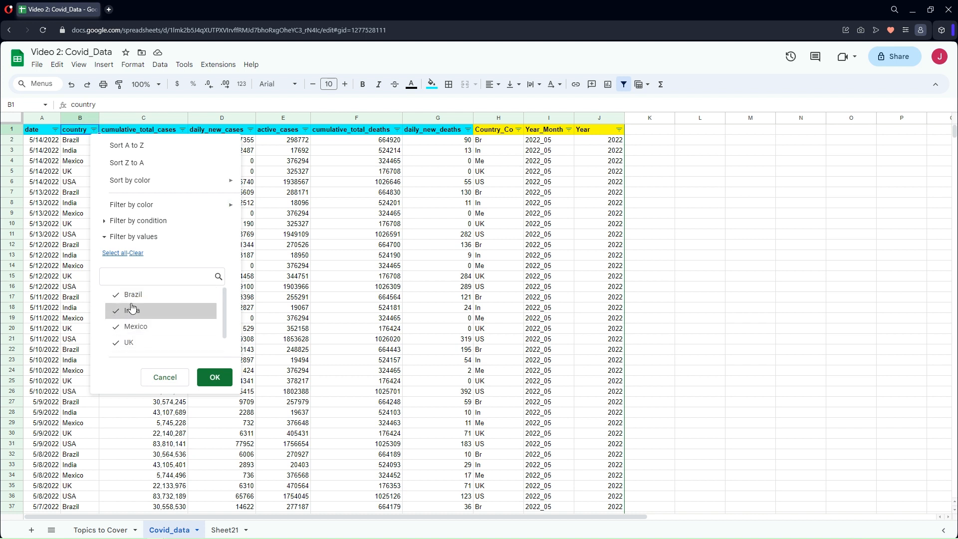
left_click(137, 254)
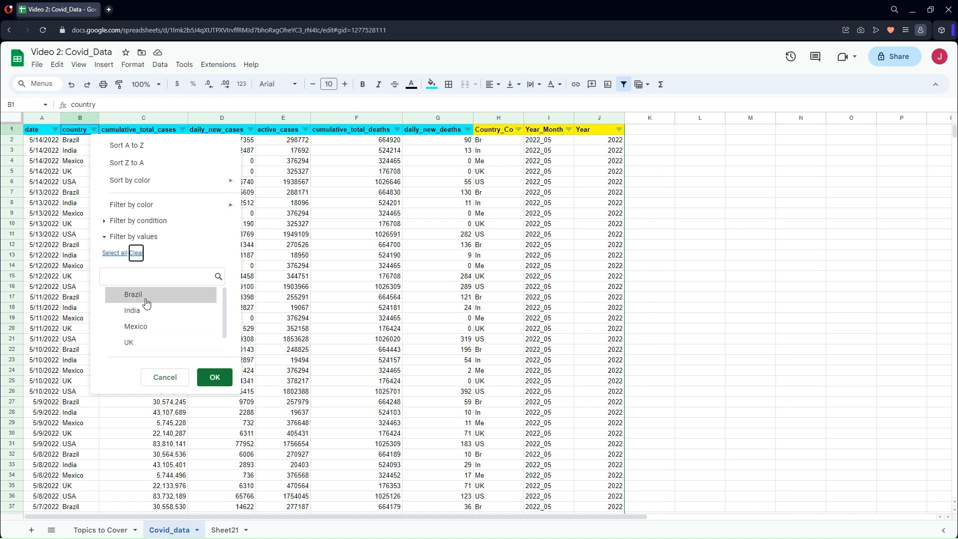
left_click(145, 298)
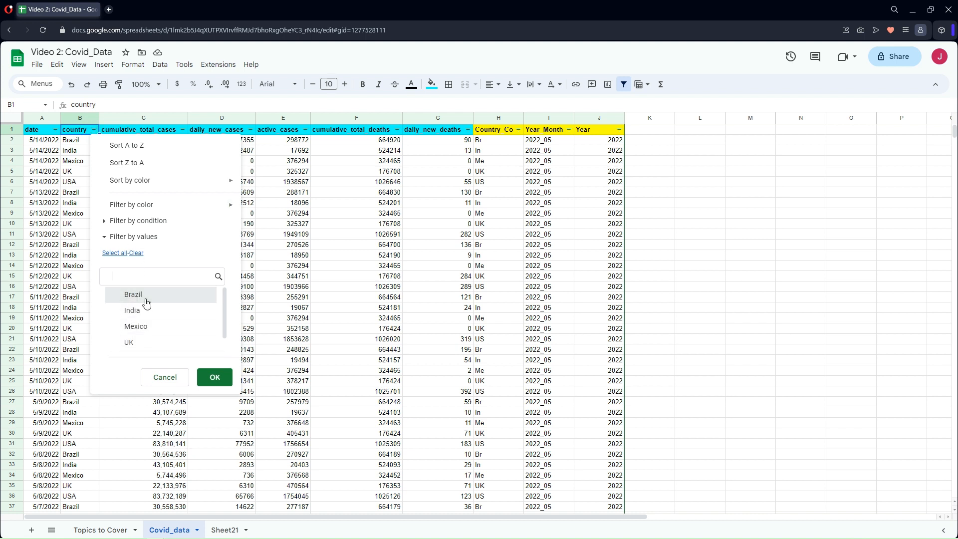
left_click(213, 380)
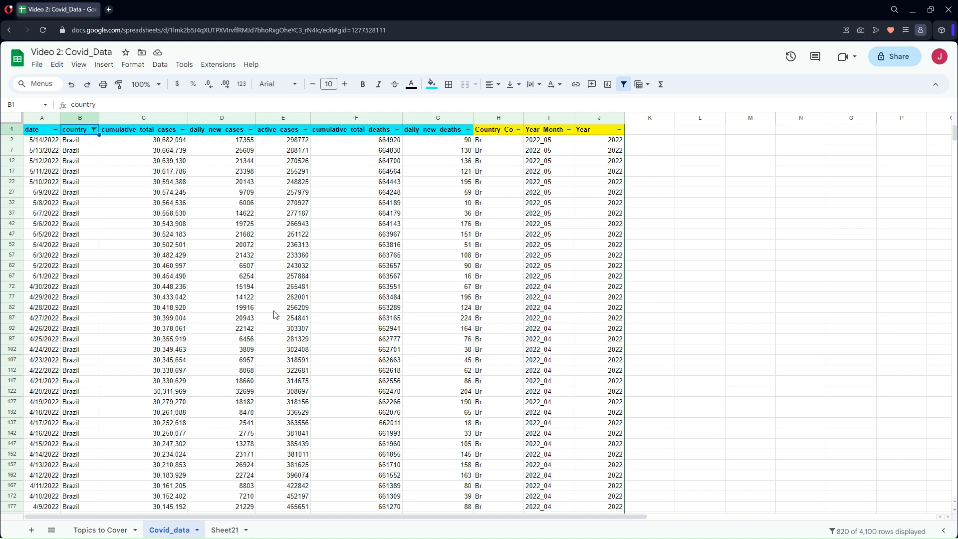
Reselect all countries in the country column's filter
left_click(94, 130)
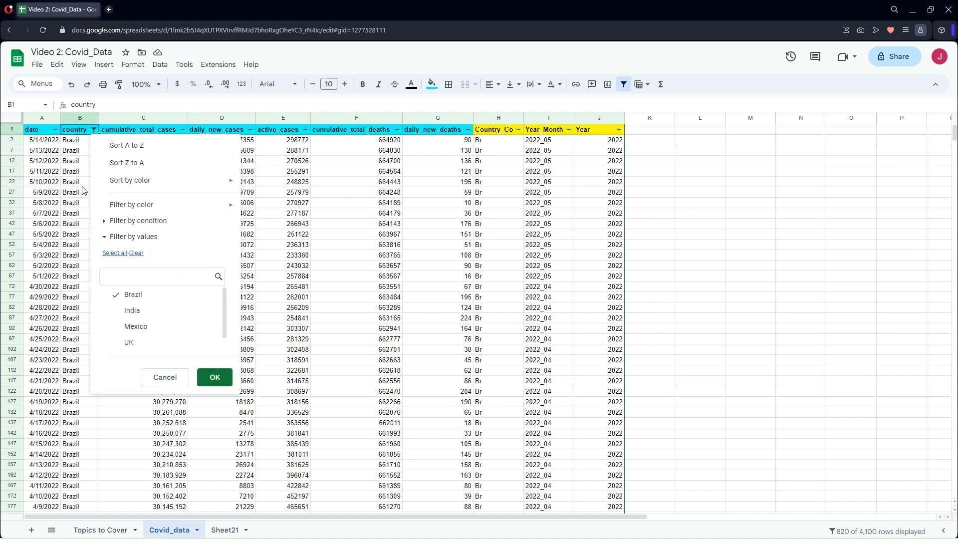
left_click(114, 255)
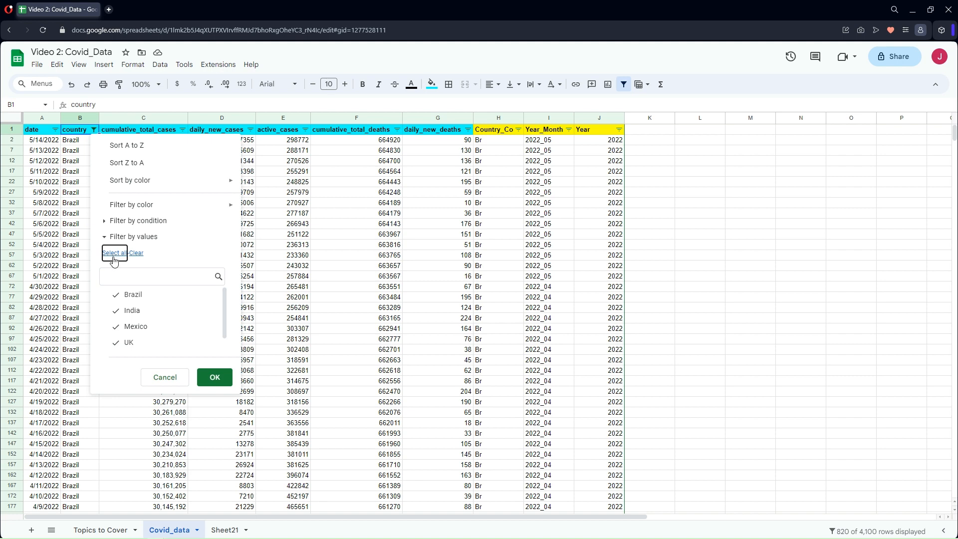
left_click(215, 379)
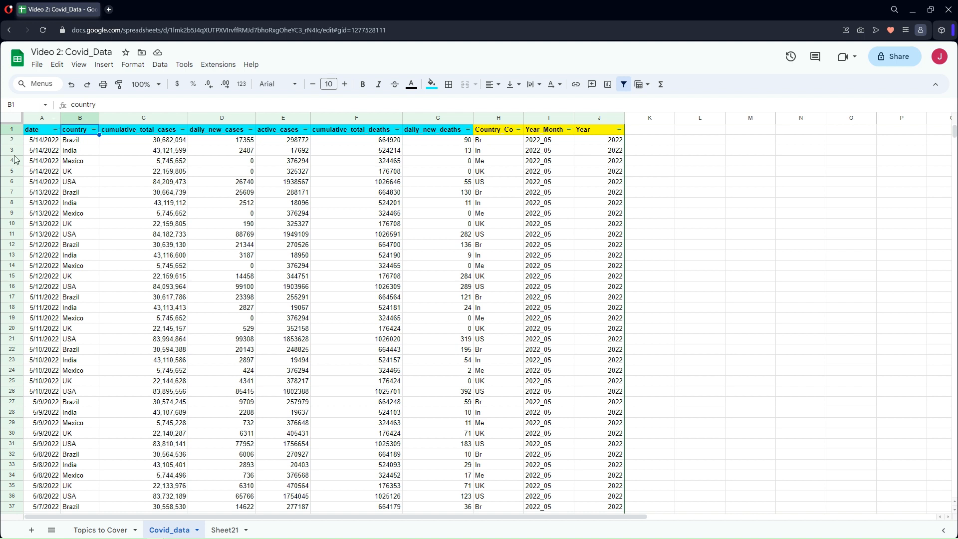
Filter the date column by values to 2/15/2020, and extend the selection to include 2/16/2020
left_click(55, 131)
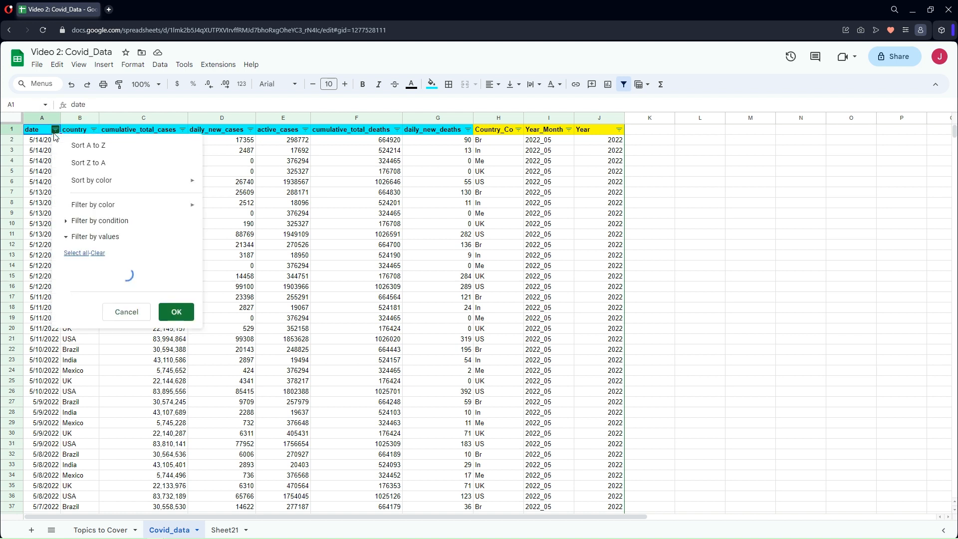
left_click(101, 255)
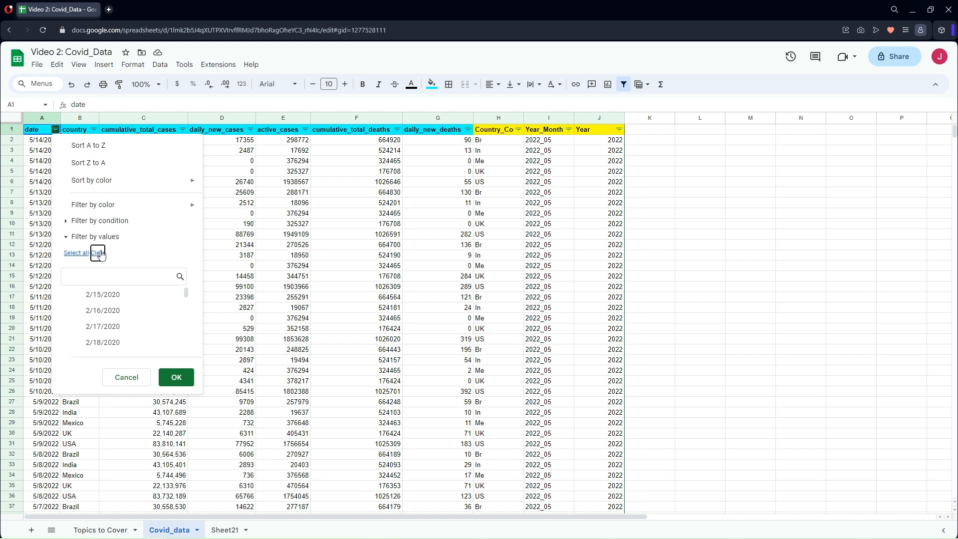
left_click(104, 298)
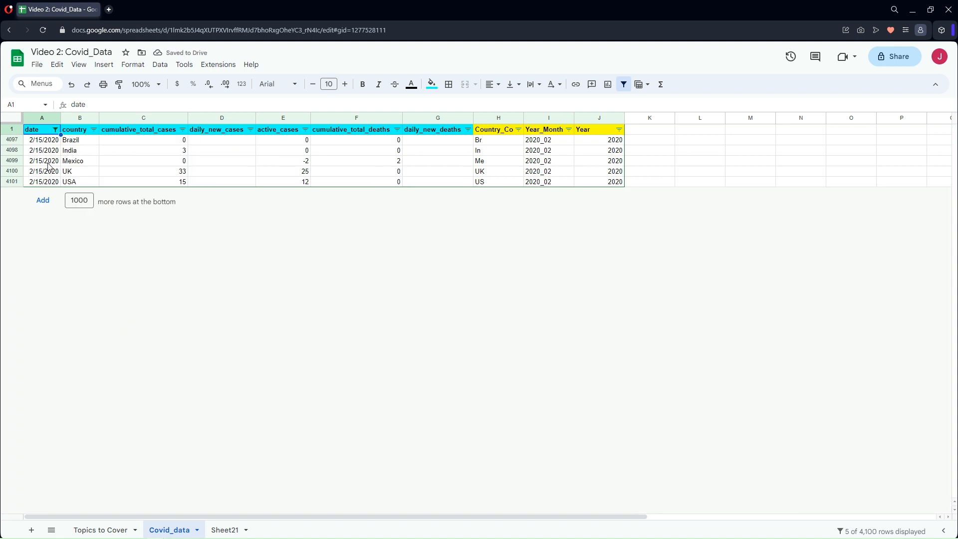
left_click(55, 130)
left_click(66, 237)
left_click(100, 311)
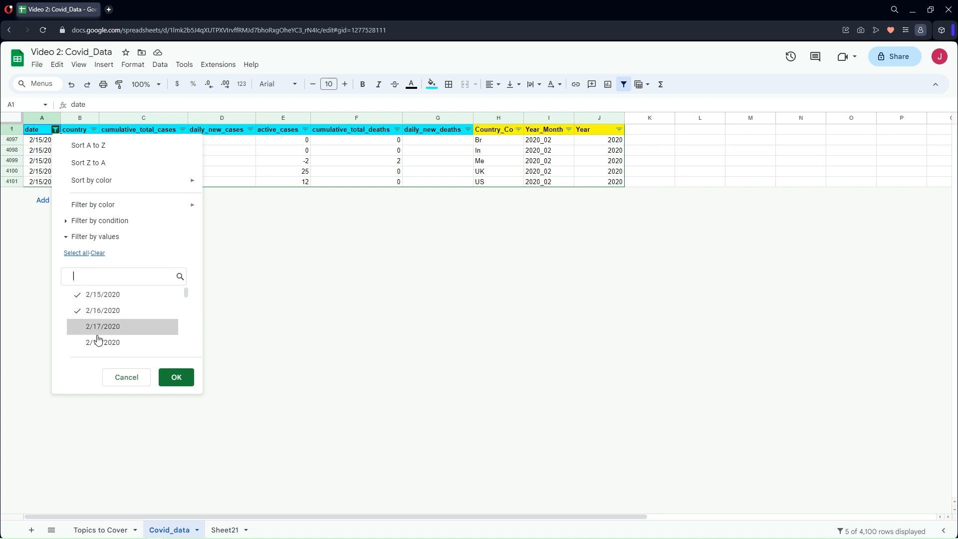
left_click(176, 379)
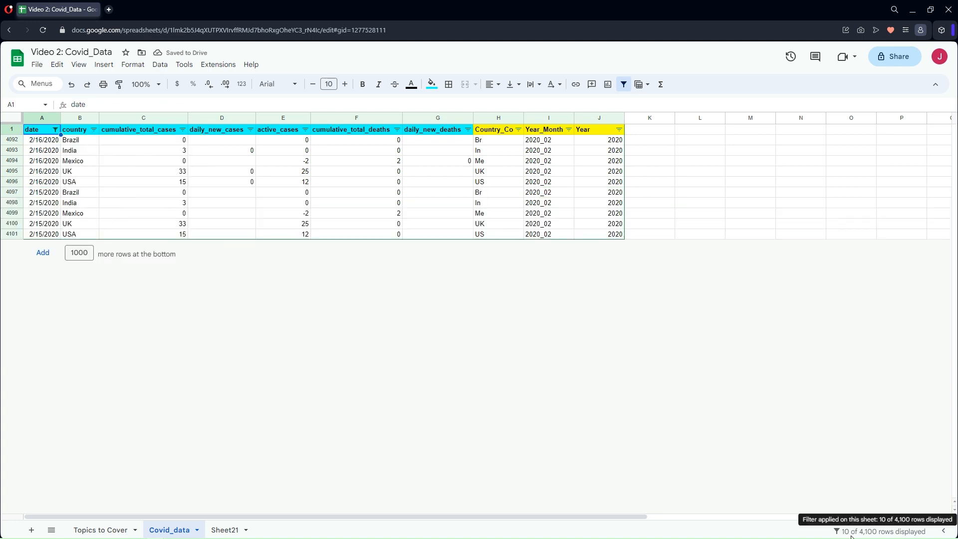
Reselect all date values and filter the date column by the condition Date is, exact date 2/15/2020
left_click(55, 131)
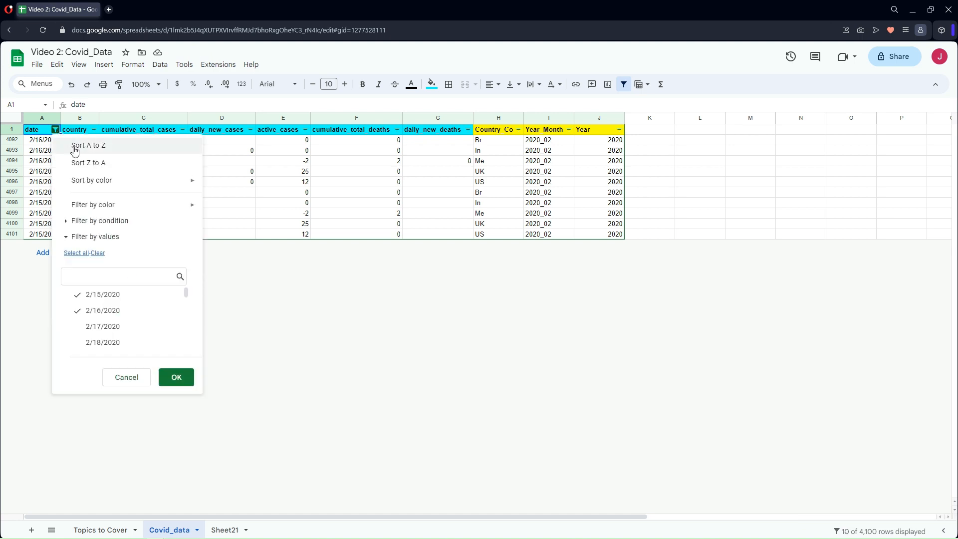
left_click(87, 253)
left_click(111, 223)
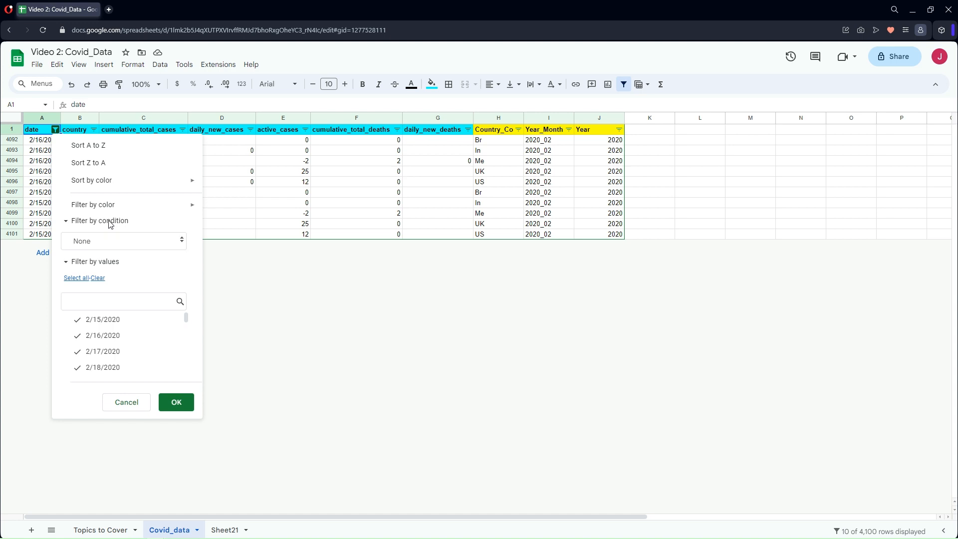
left_click(105, 249)
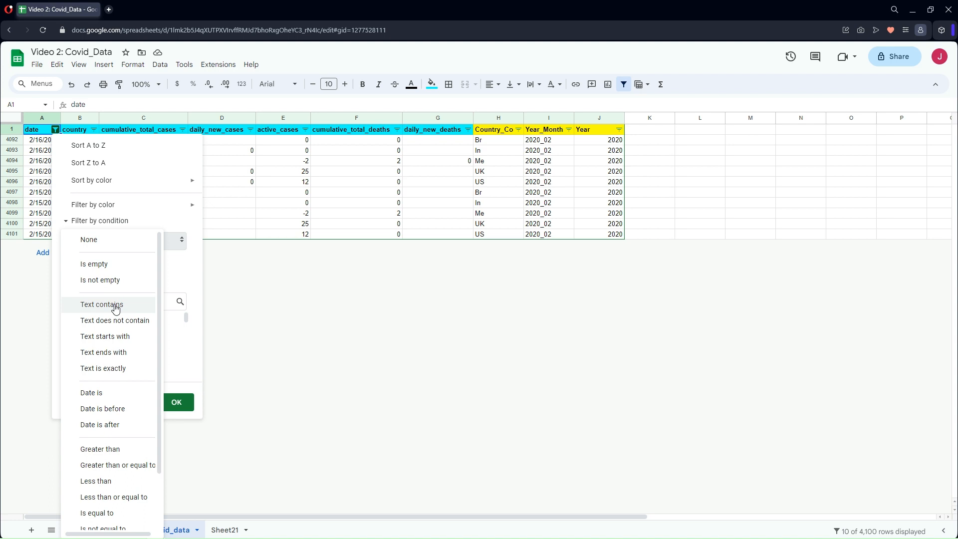
scroll(107, 275, "down", 2)
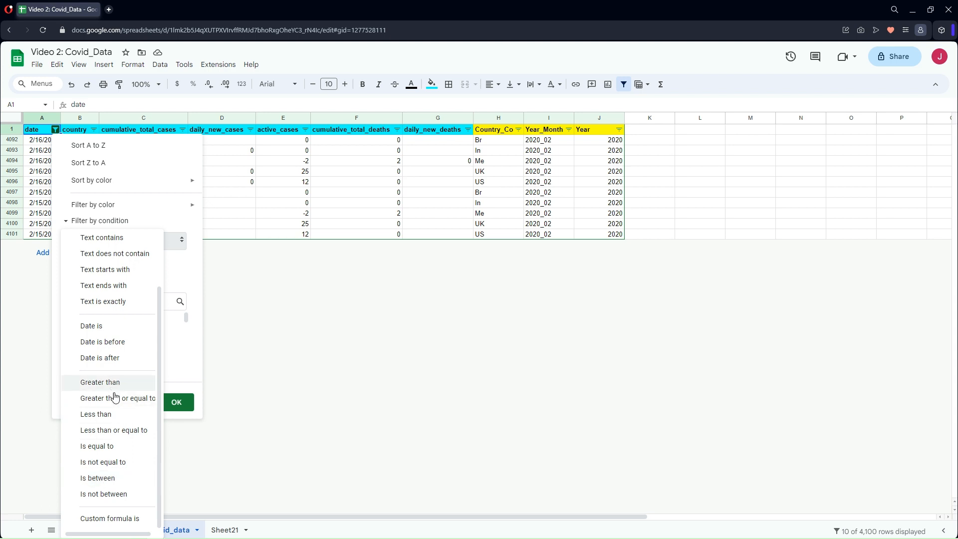
left_click(104, 330)
left_click(106, 257)
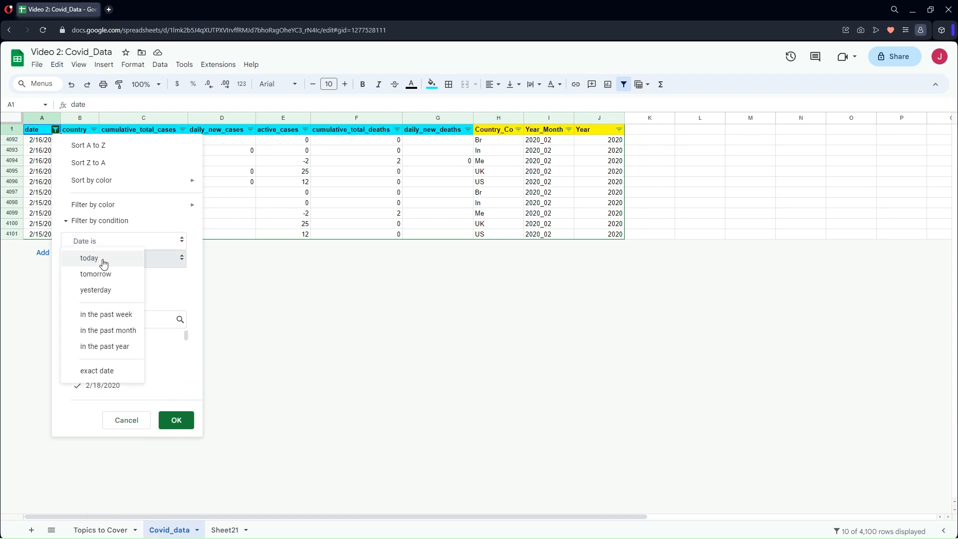
left_click(100, 372)
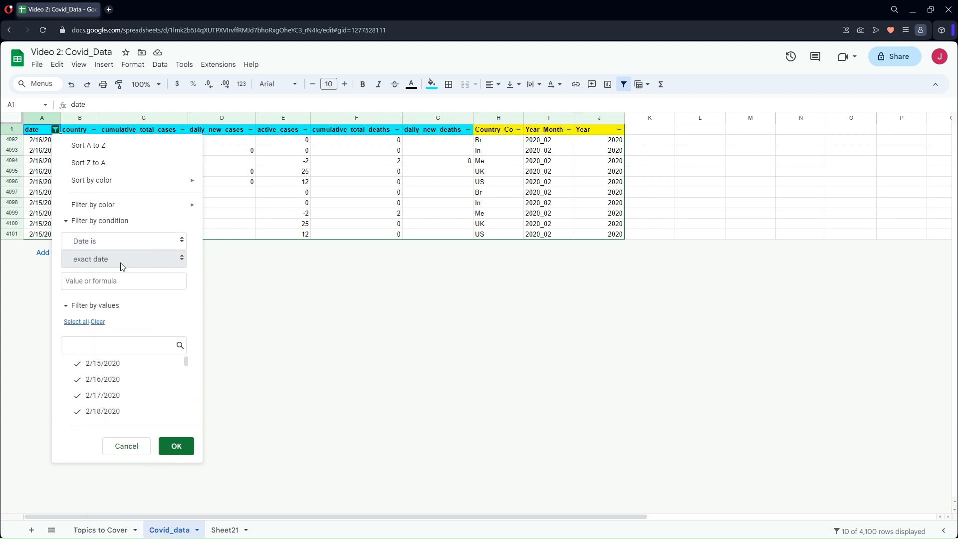
left_click(111, 280)
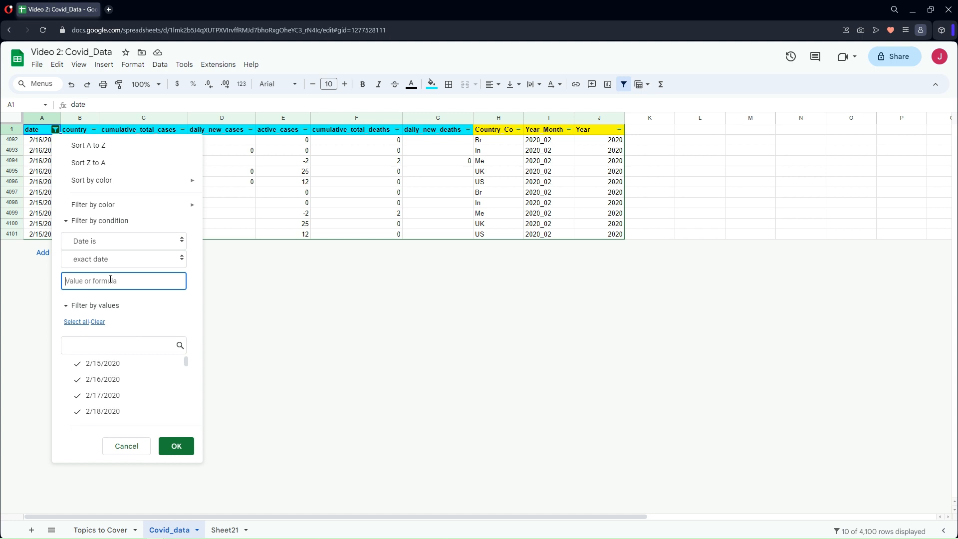
type("2/15/2020")
left_click(177, 447)
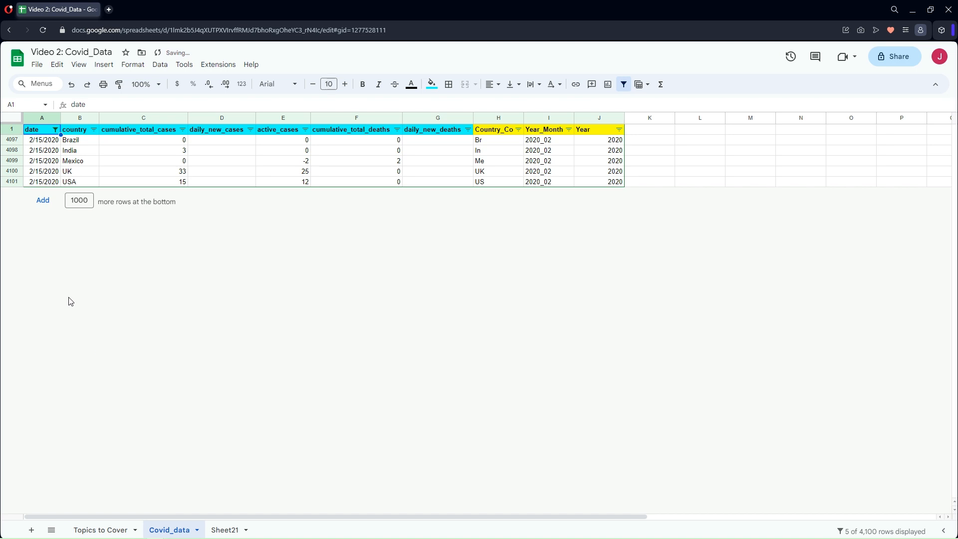
Change the date column's filter condition to Date is after, exact date 1/1/2022, and scroll through the filtered rows
left_click(57, 130)
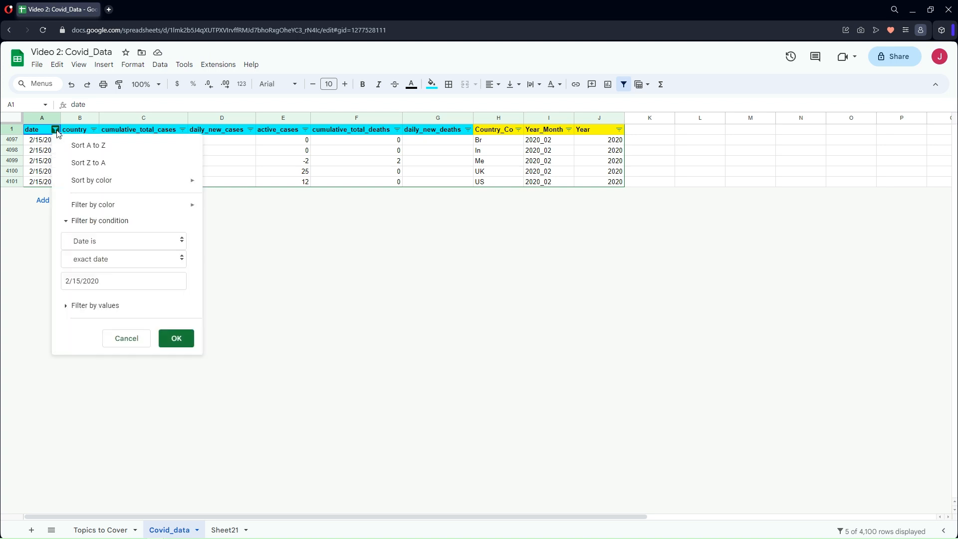
left_click(101, 263)
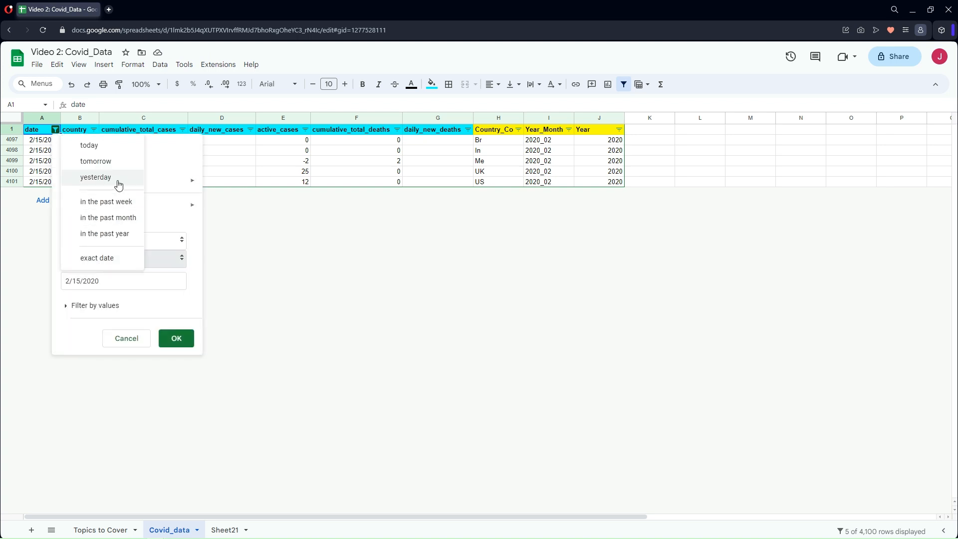
left_click(168, 240)
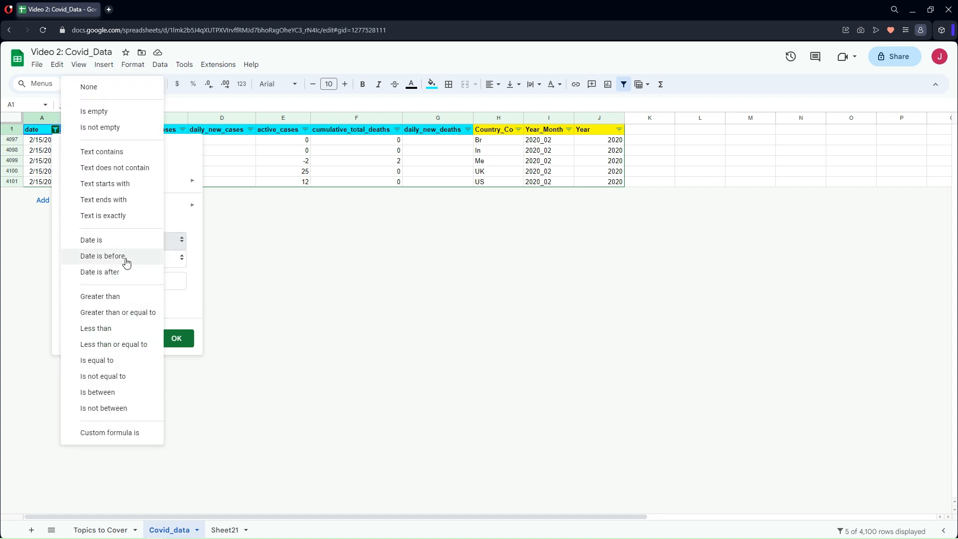
left_click(118, 278)
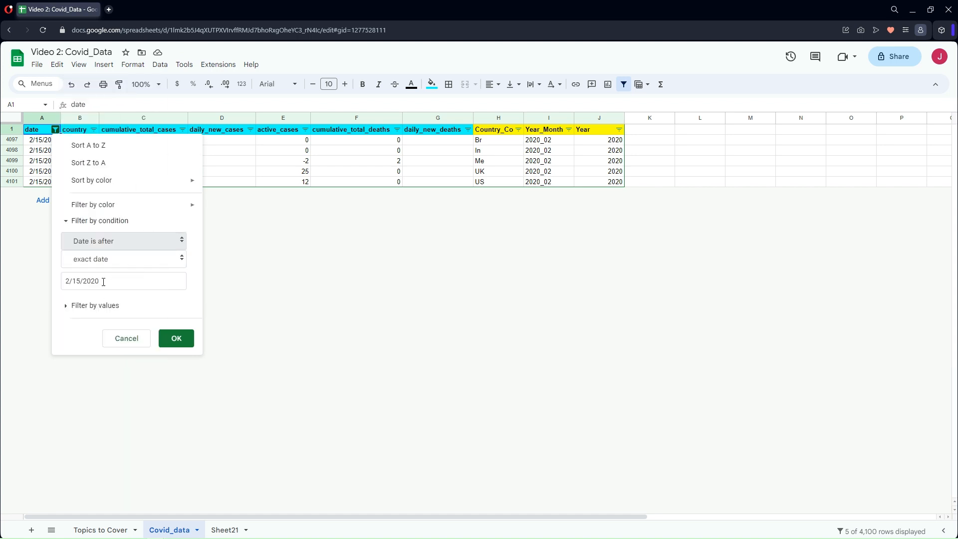
left_click(69, 281)
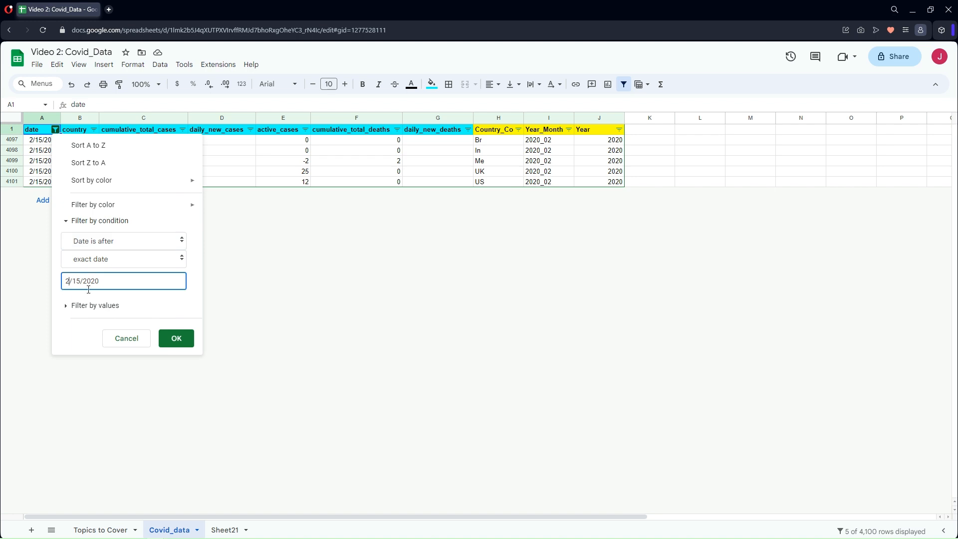
key("BackSpace")
type("1")
key("BackSpace")
key("BackSpace")
type("2")
left_click(179, 343)
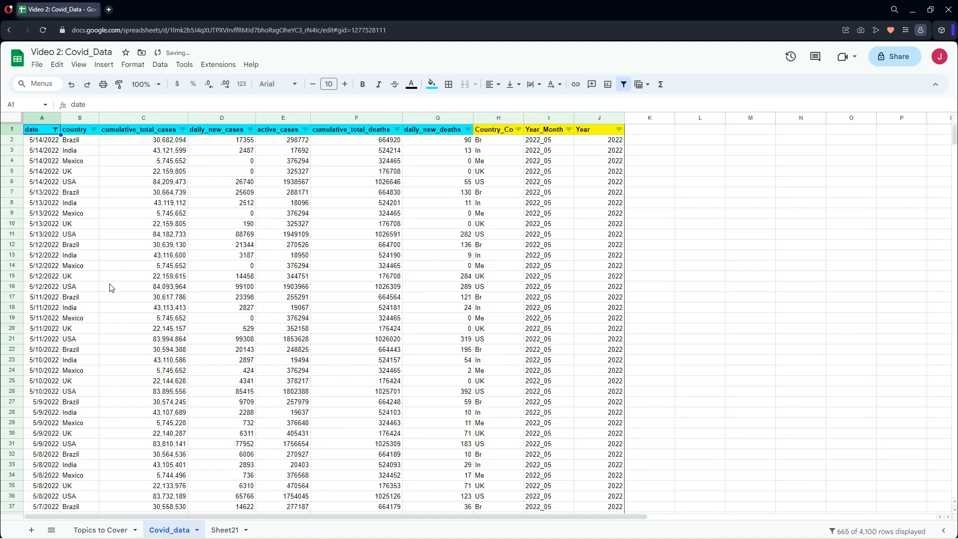
scroll(115, 294, "down", 4)
scroll(116, 294, "up", 4)
Examine the date filter's available condition types, its relative date options and the list of selectable date values
left_click(56, 130)
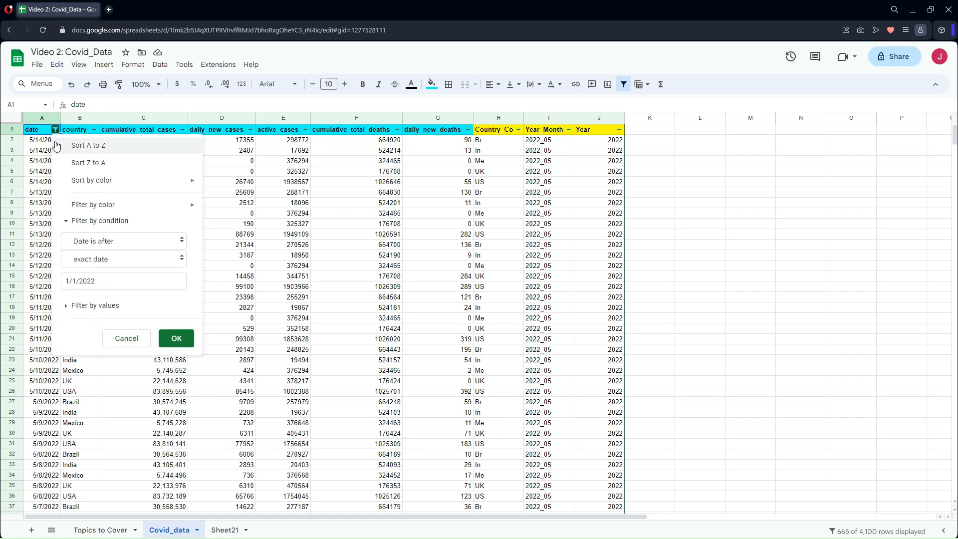
left_click(105, 241)
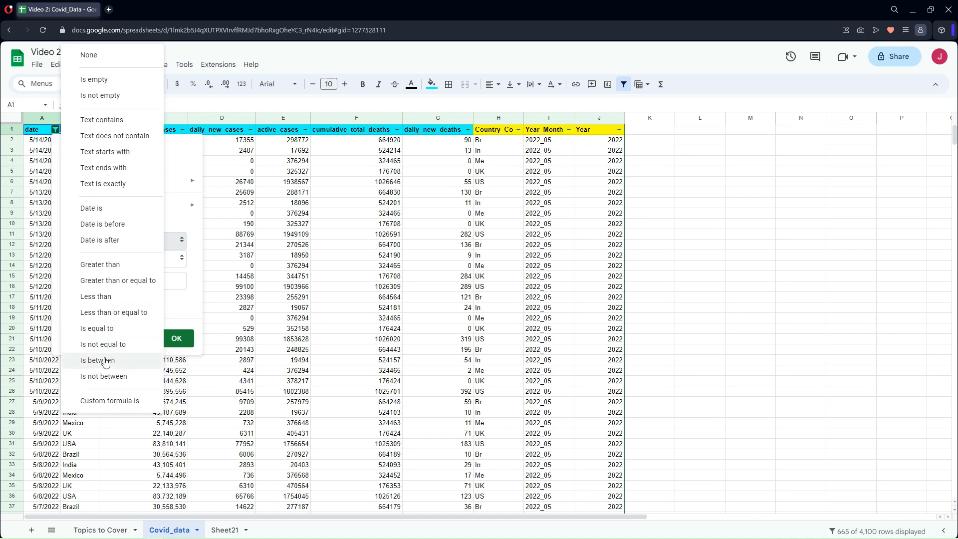
left_click(238, 297)
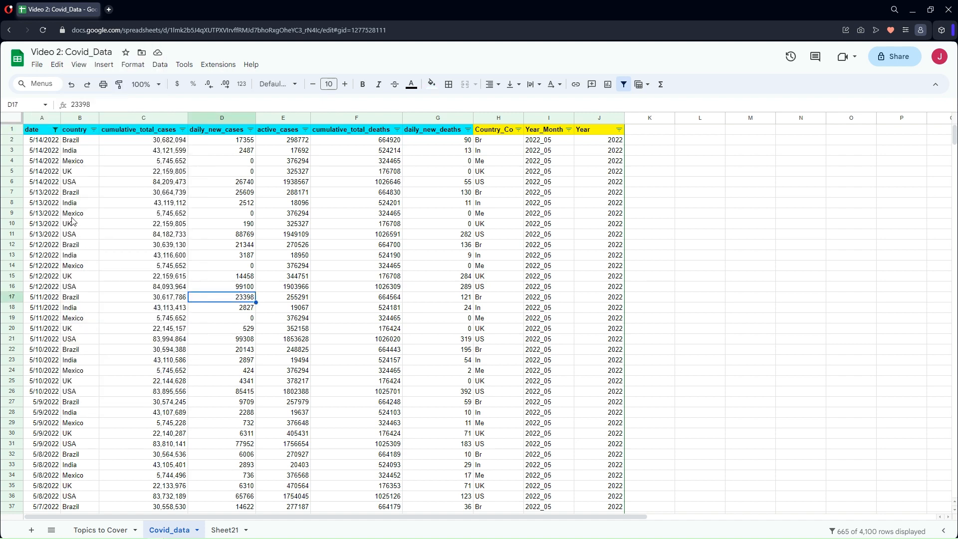
left_click(55, 130)
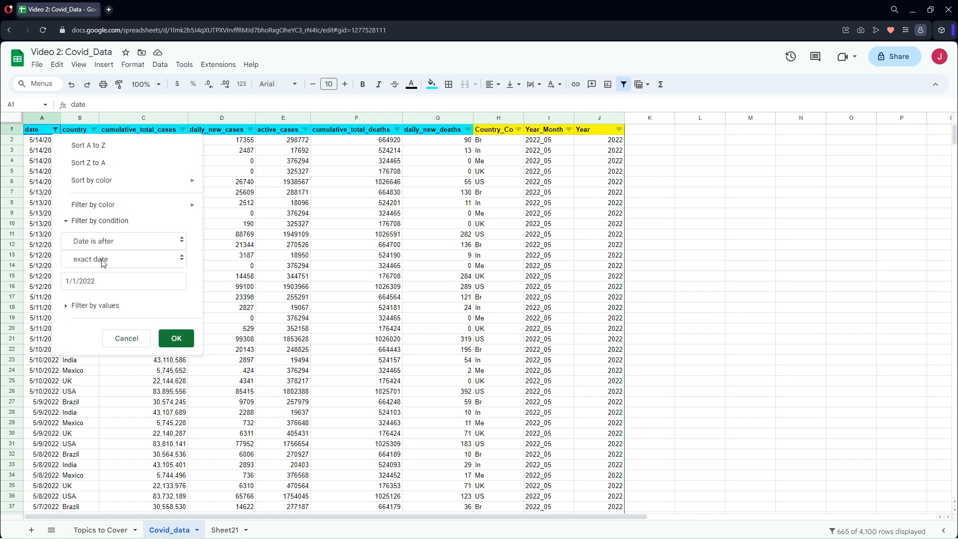
left_click(120, 261)
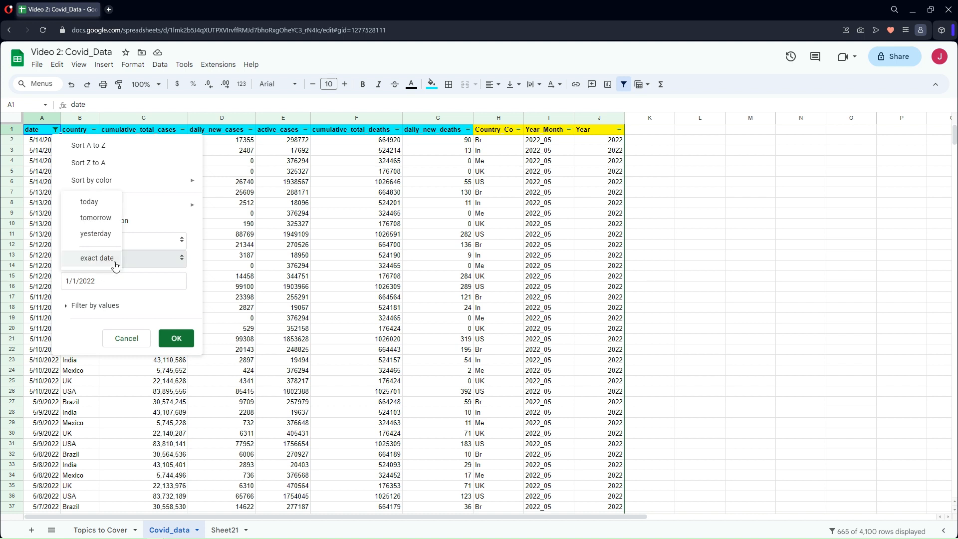
left_click(120, 252)
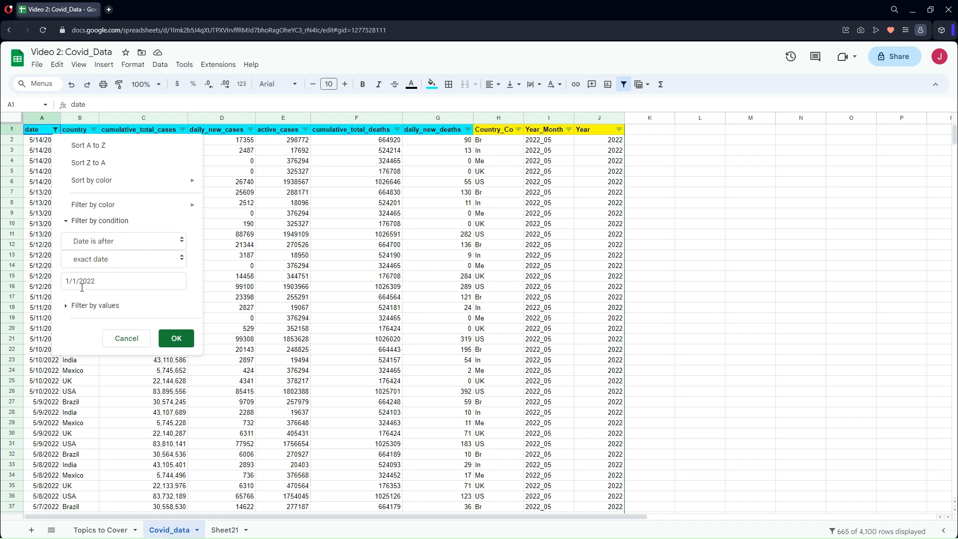
left_click(178, 343)
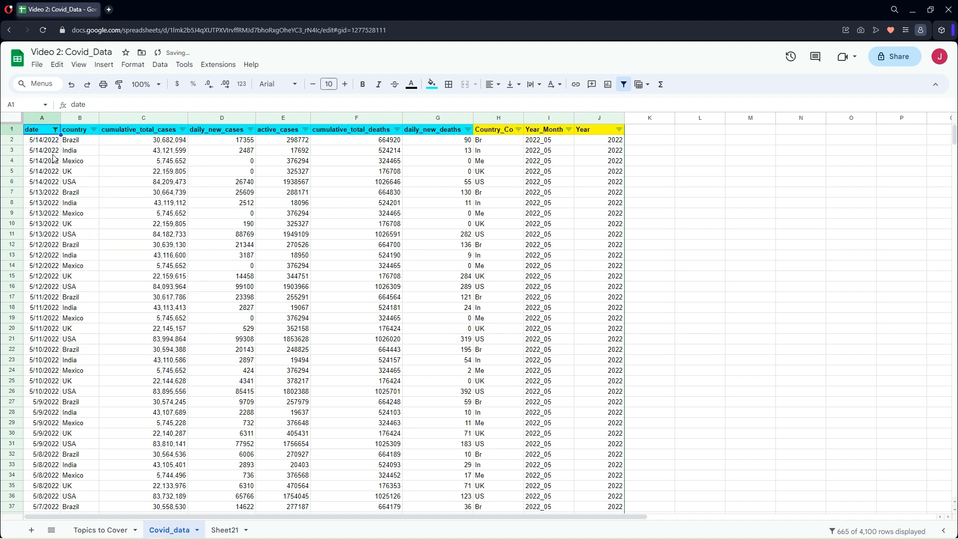
left_click(55, 130)
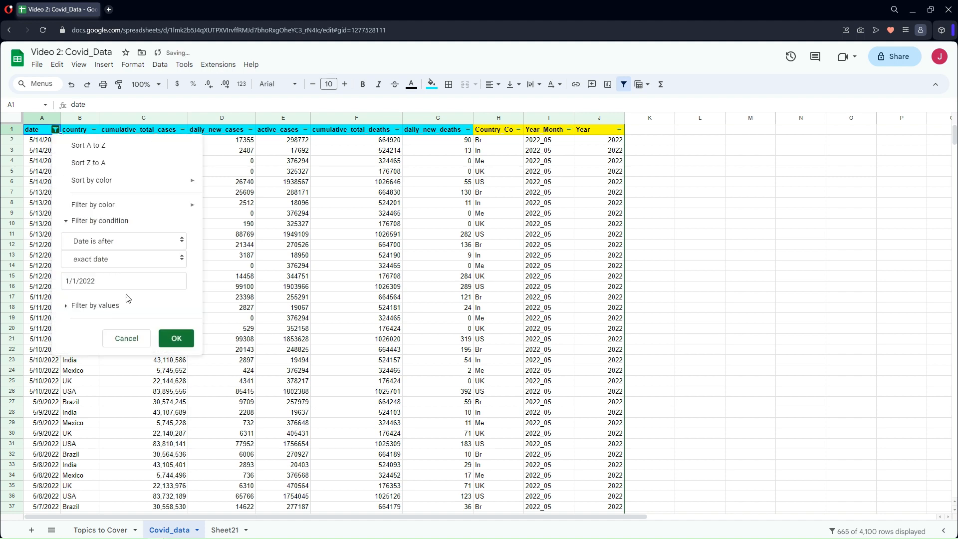
left_click(94, 306)
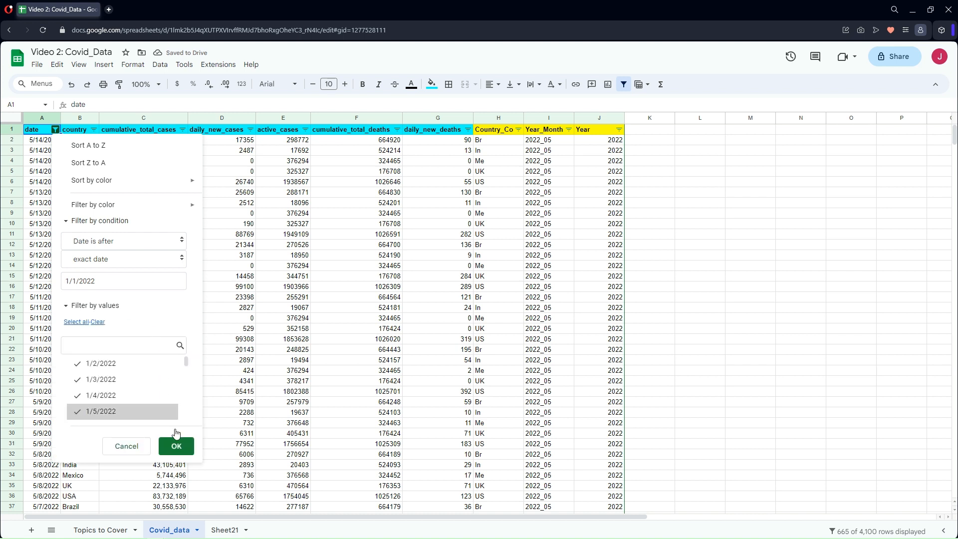
scroll(107, 382, "down", 1)
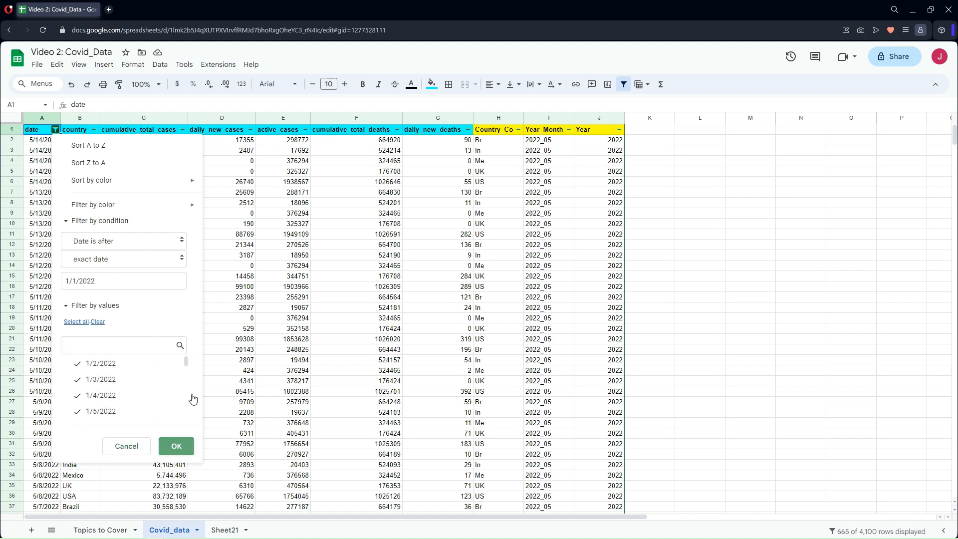
left_click(178, 451)
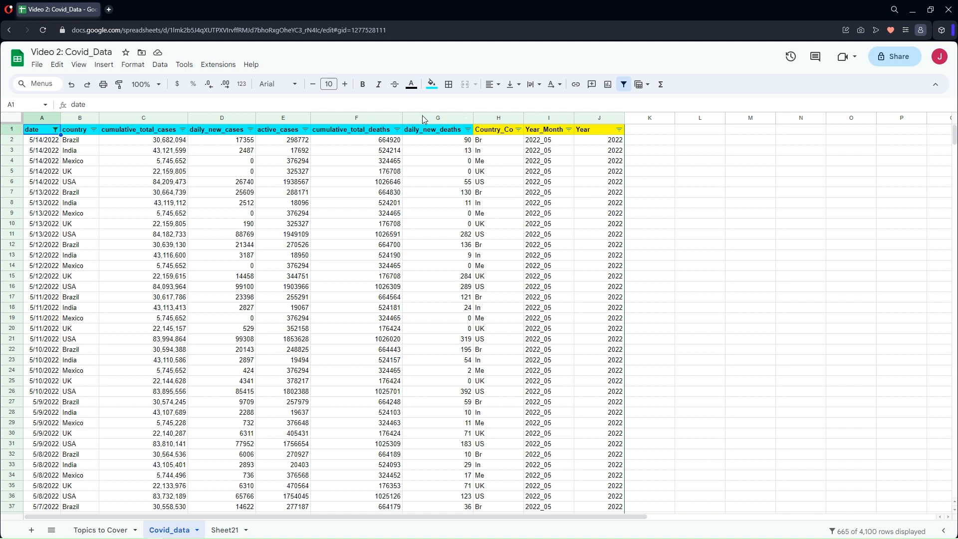
Check the summary statistics of the daily_new_cases column for the rows dated after 1/1/2022
left_click(220, 118)
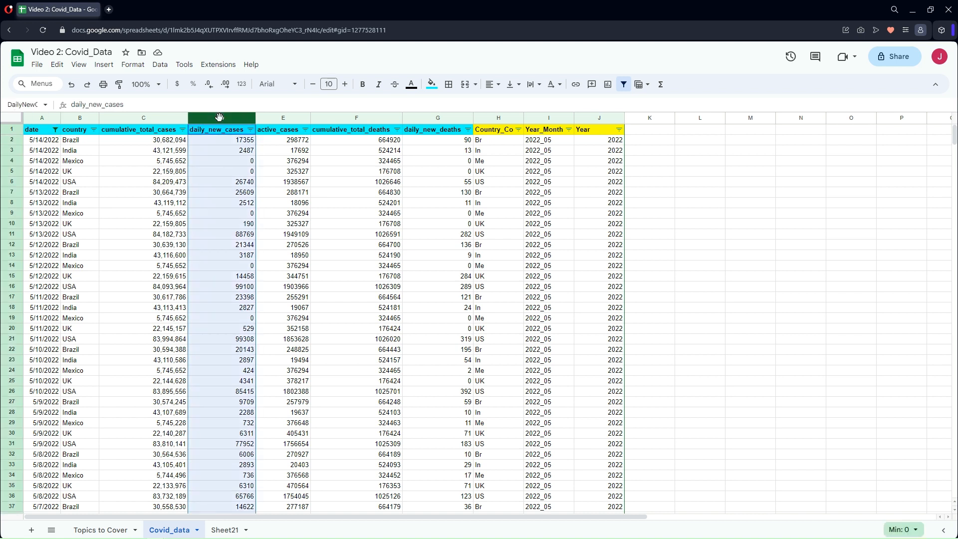
left_click(905, 530)
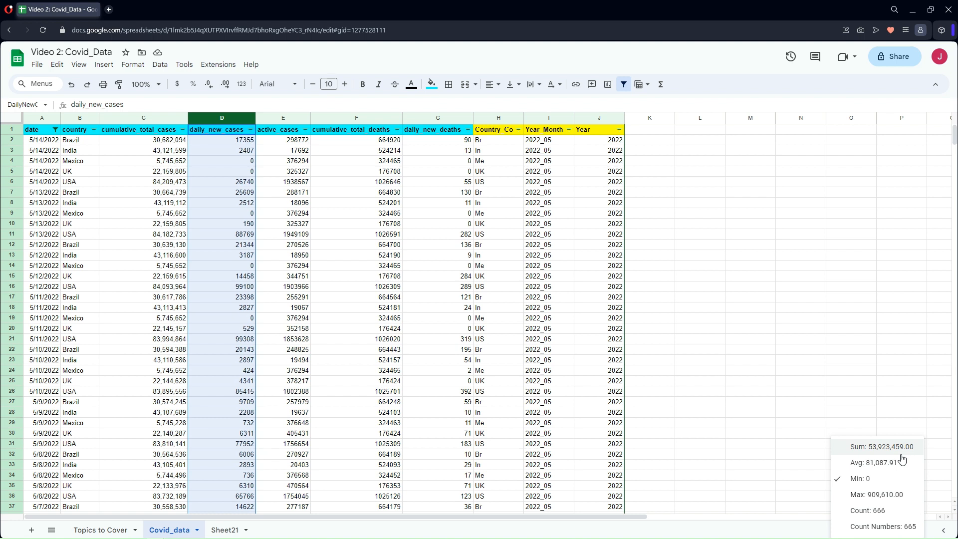
left_click(360, 259)
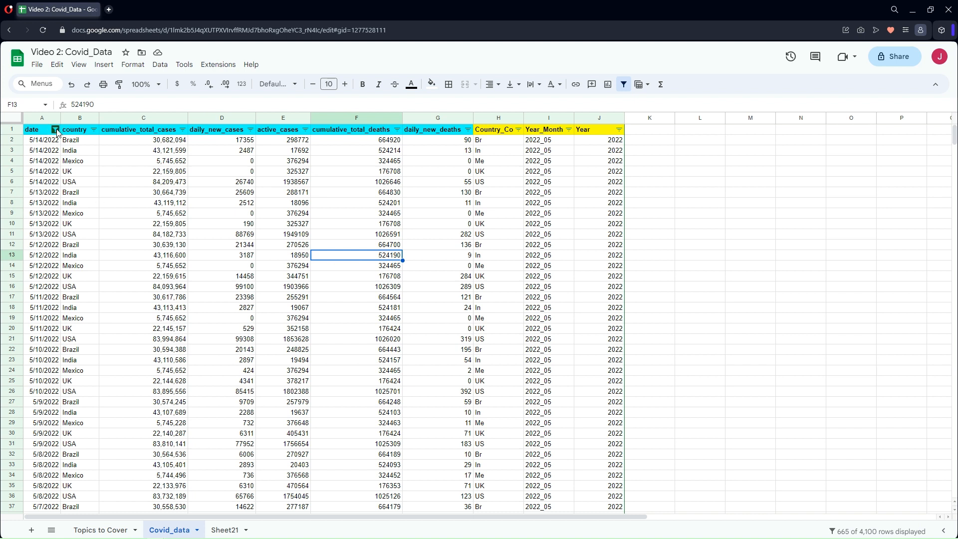
Filter the country column by the condition Text starts with, using the value "In"
left_click(94, 130)
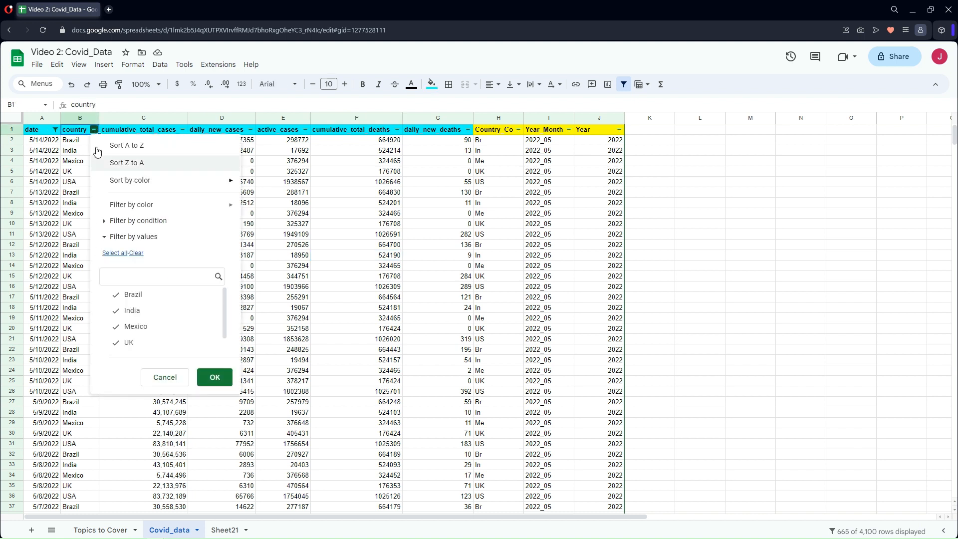
left_click(138, 221)
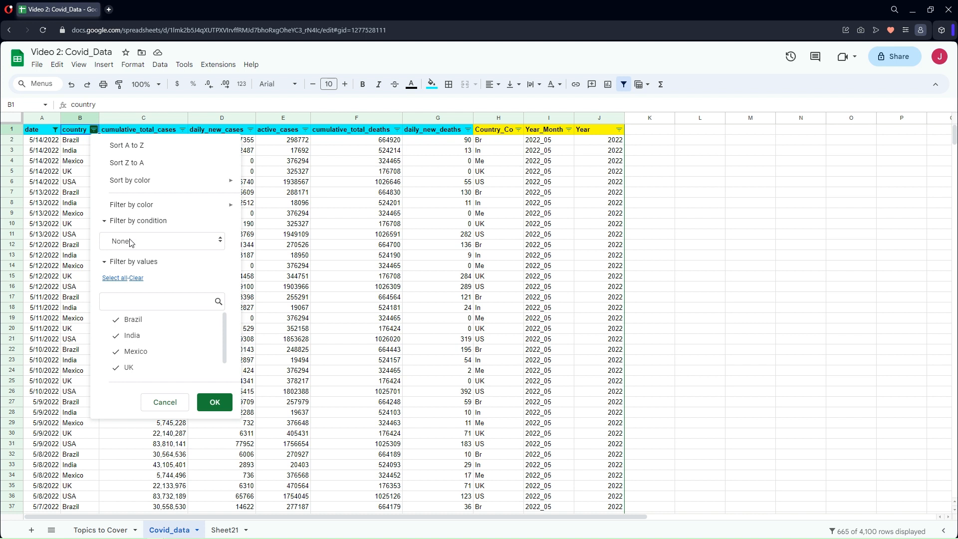
left_click(131, 242)
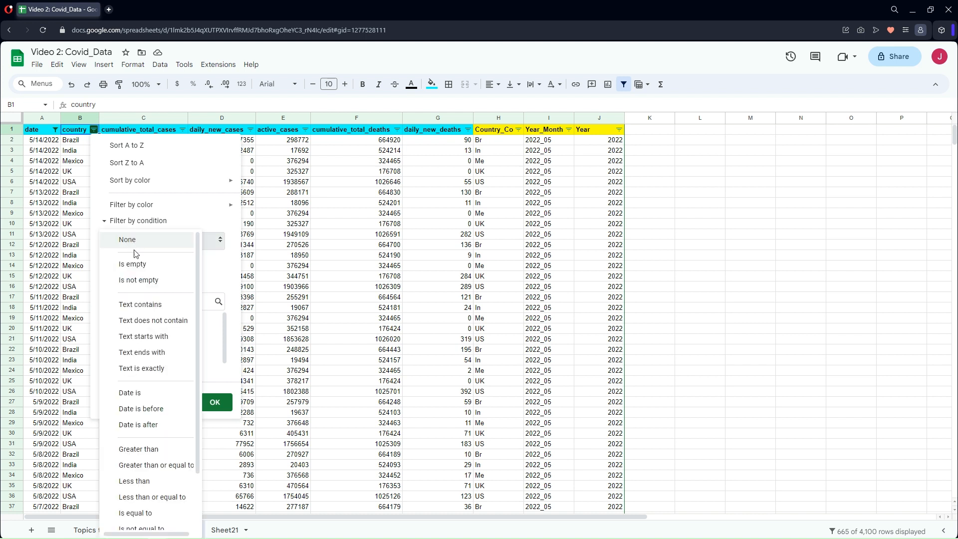
left_click(145, 337)
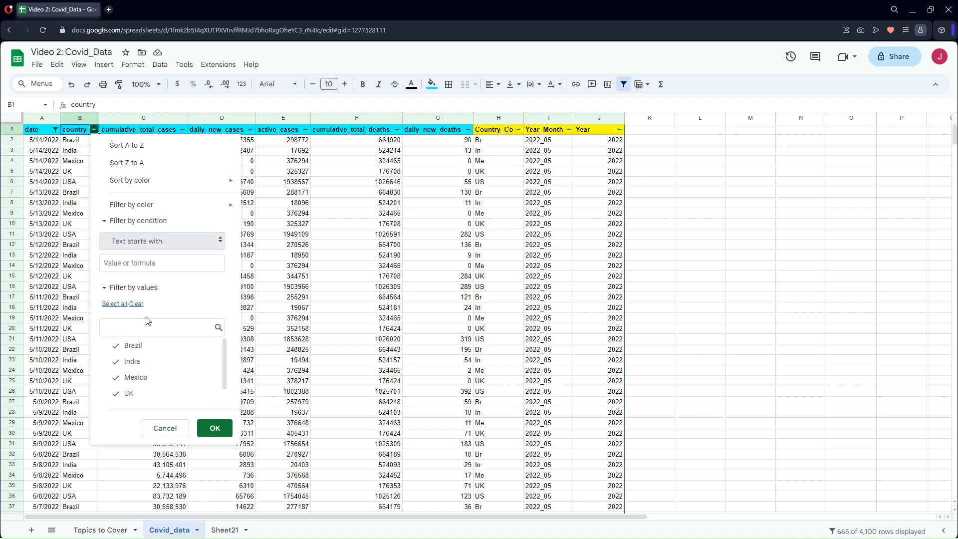
left_click(134, 266)
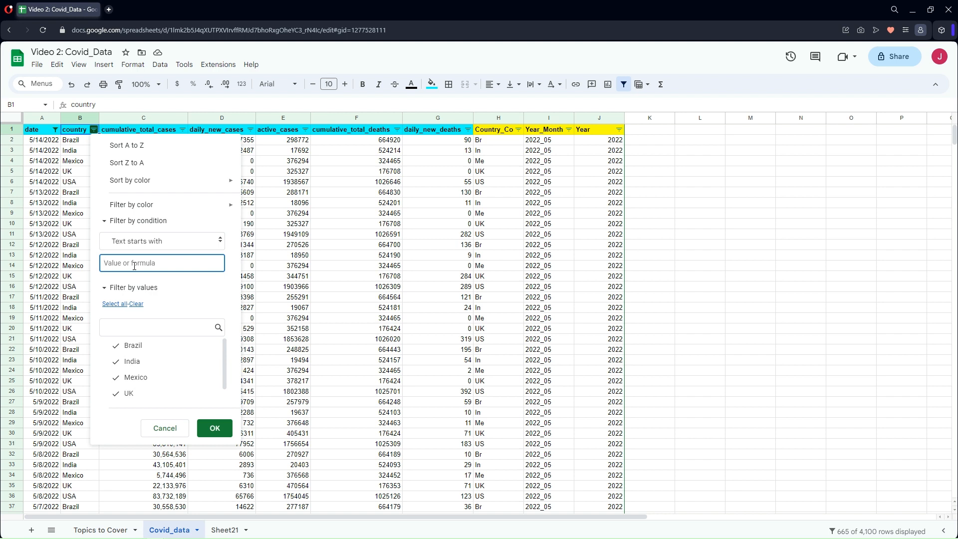
type("In")
left_click(214, 430)
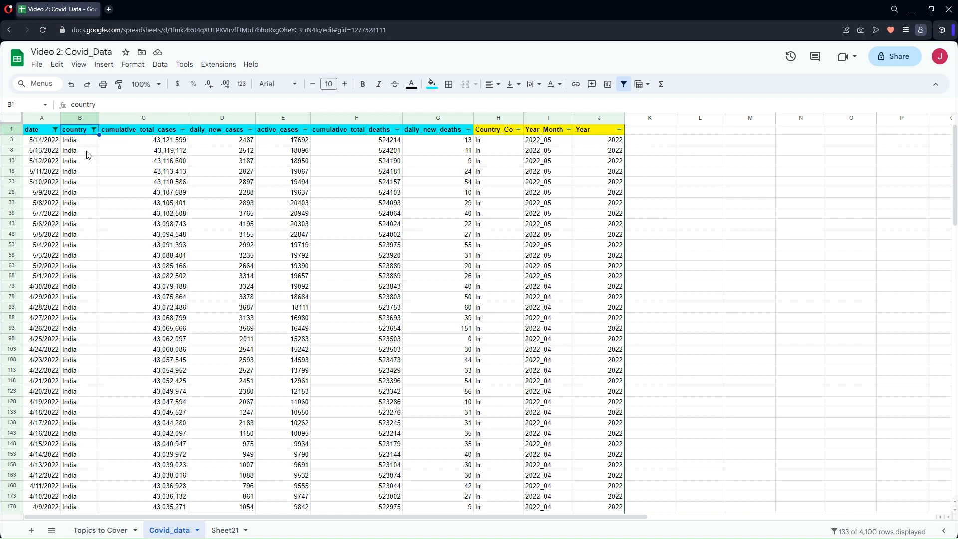
left_click(94, 129)
left_click(67, 225)
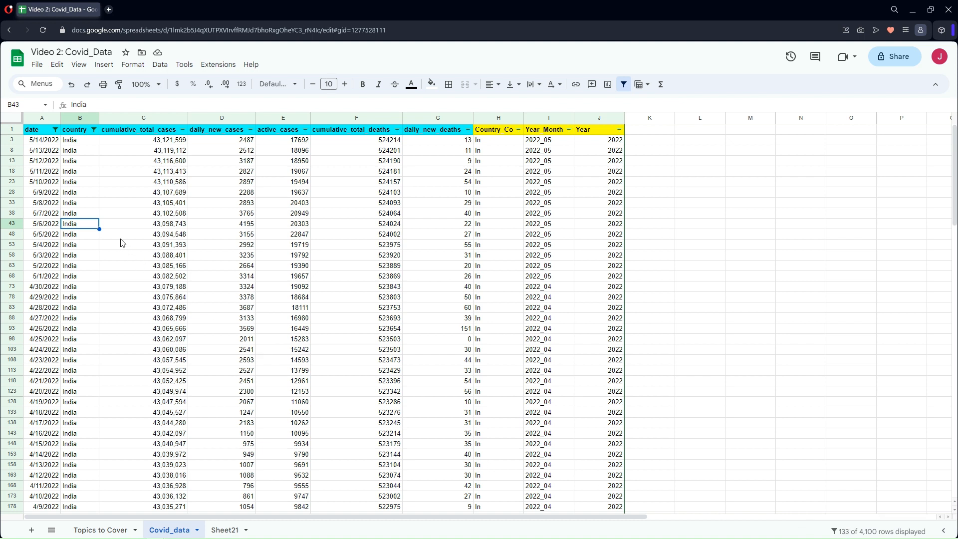
Check the summary statistics of the daily_new_cases column for the filtered India rows
left_click(220, 119)
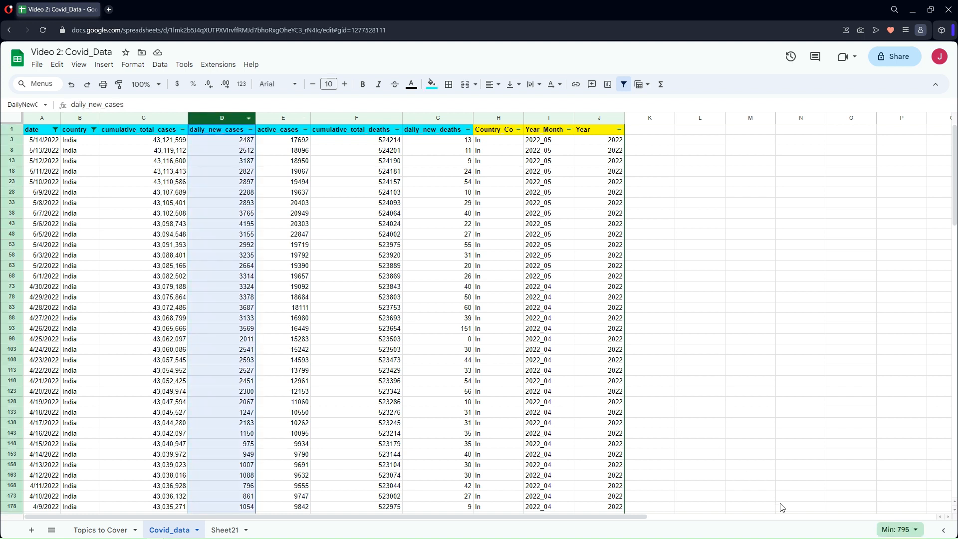
left_click(898, 533)
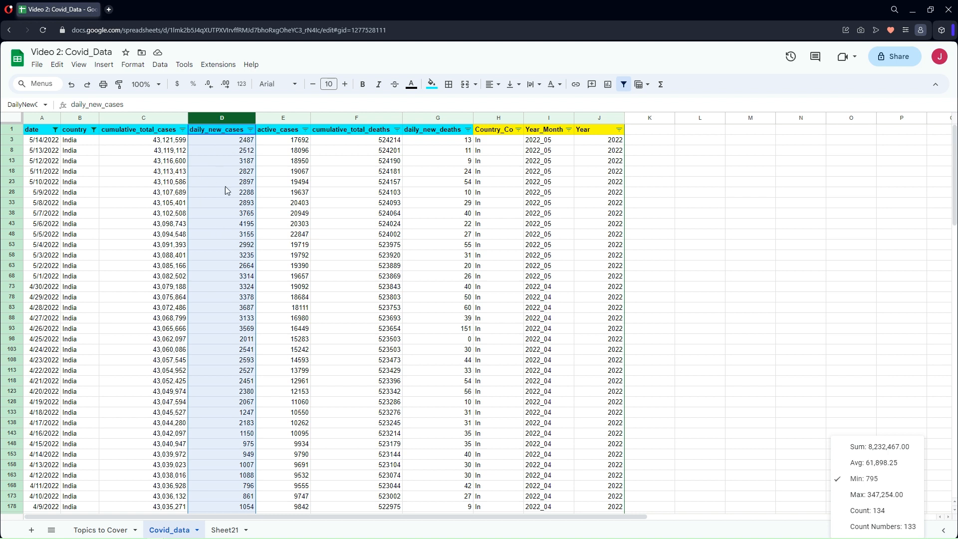
left_click(46, 145)
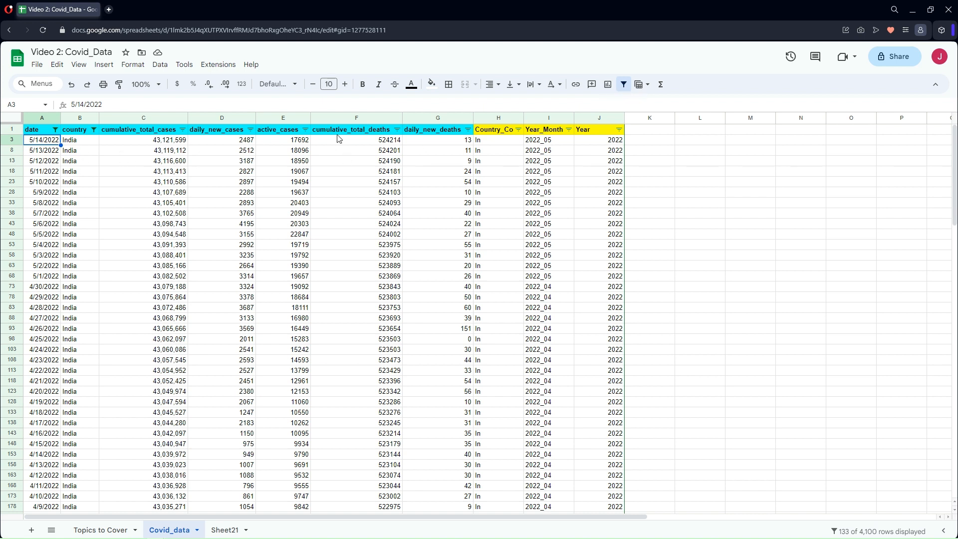
Remove the filter from the Covid_data sheet and create a new filter view
left_click(624, 85)
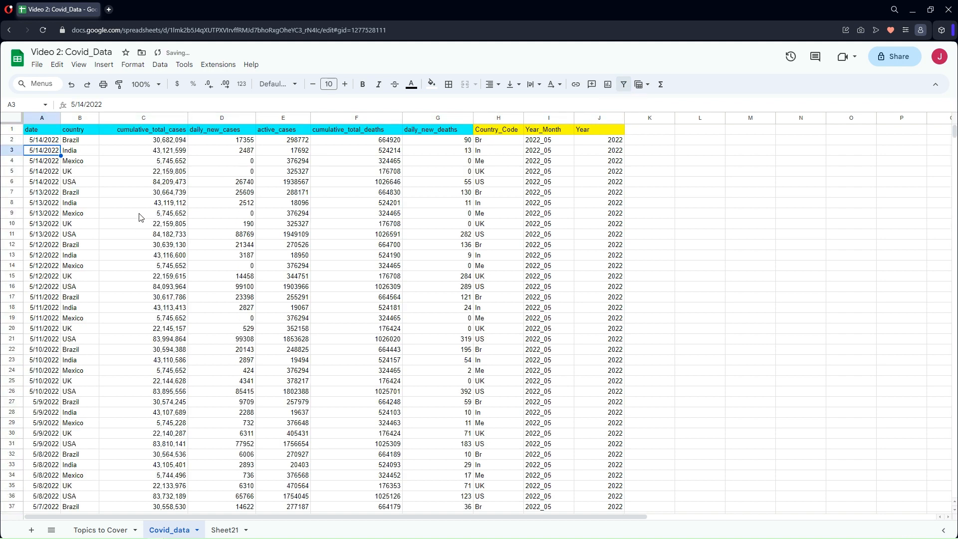
left_click(160, 65)
mouse_move(194, 142)
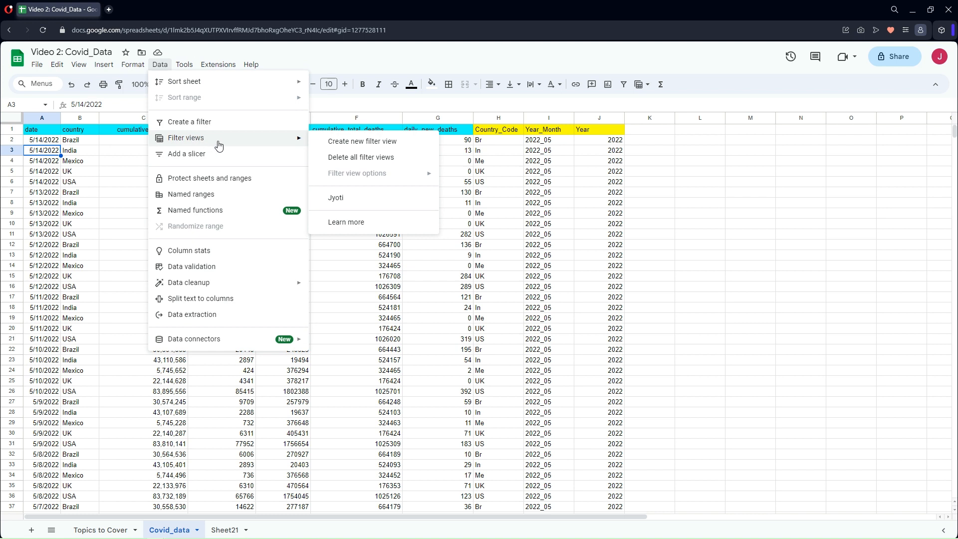
left_click(363, 142)
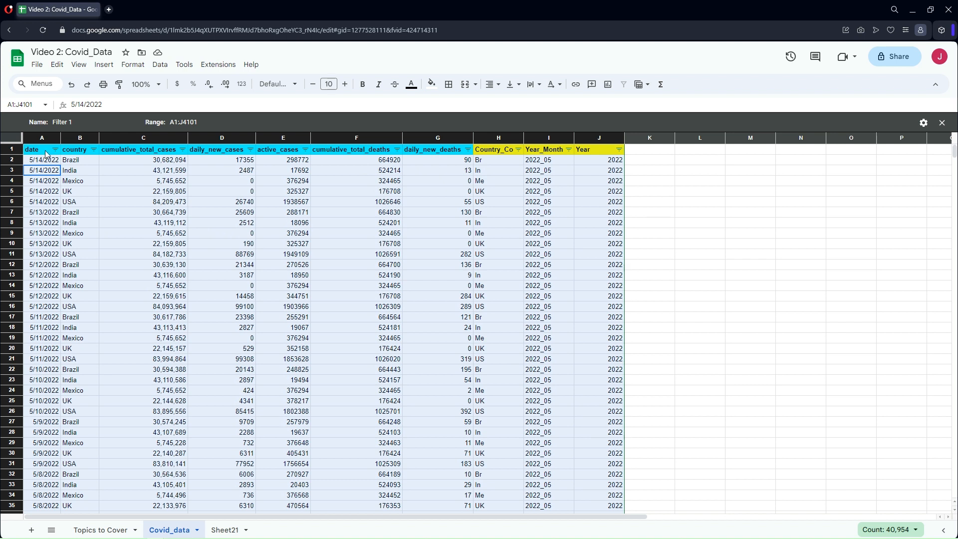
Rename the new filter view as "1st Jan 2022 - Brazil"
left_click(65, 123)
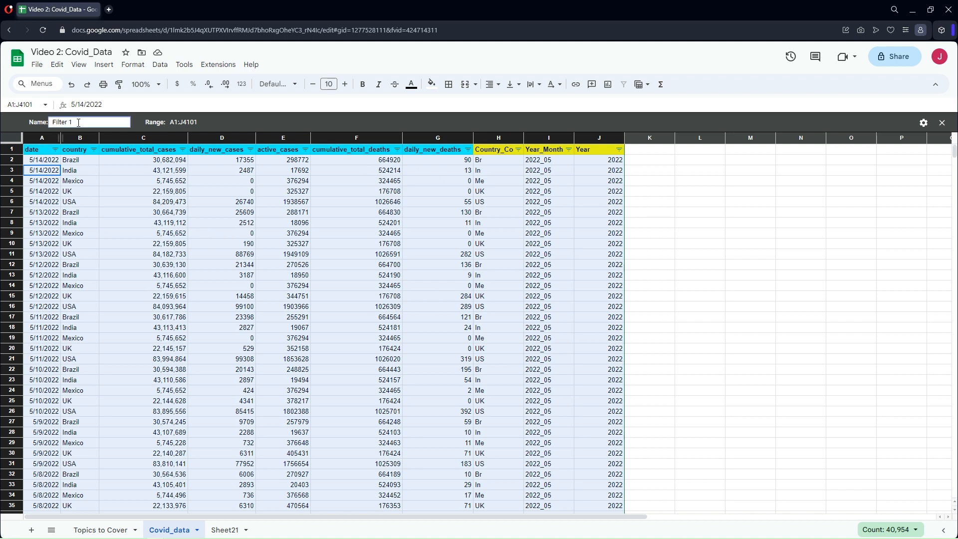
left_click_drag(73, 122, 51, 122)
type("1st Jan")
type(" 2020")
type(" - Brazil")
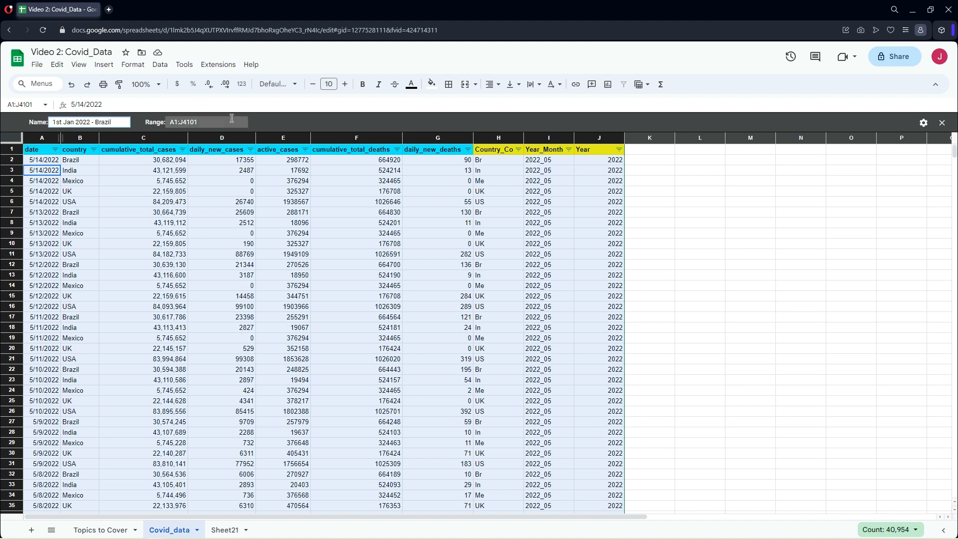
Filter the date column in the new filter view by the condition Date is after, using the exact date 1/1/2022
left_click(458, 122)
left_click(55, 150)
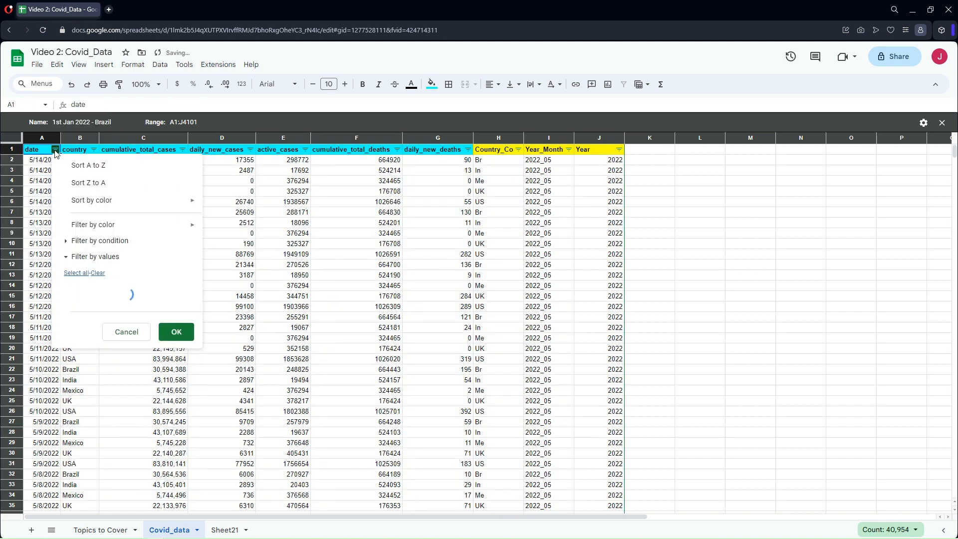
left_click(98, 242)
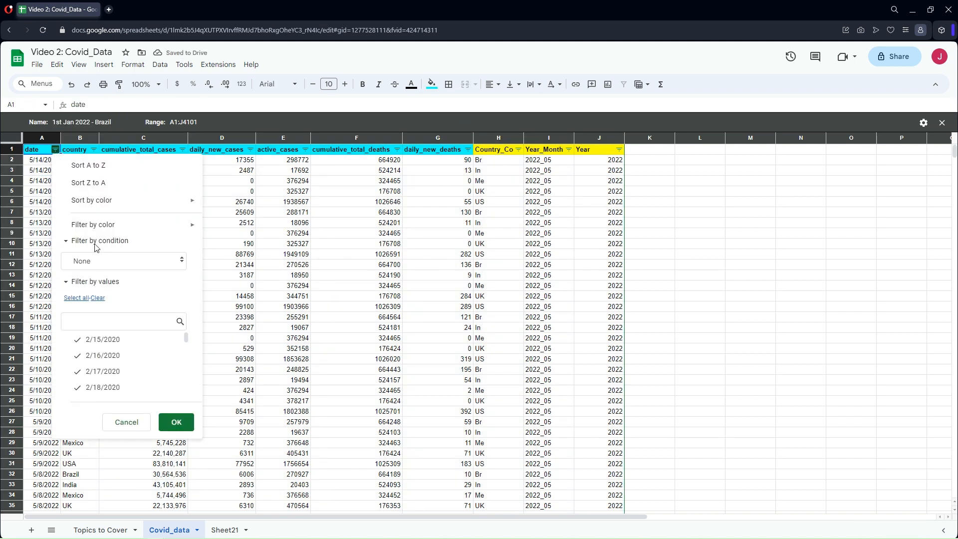
left_click(96, 266)
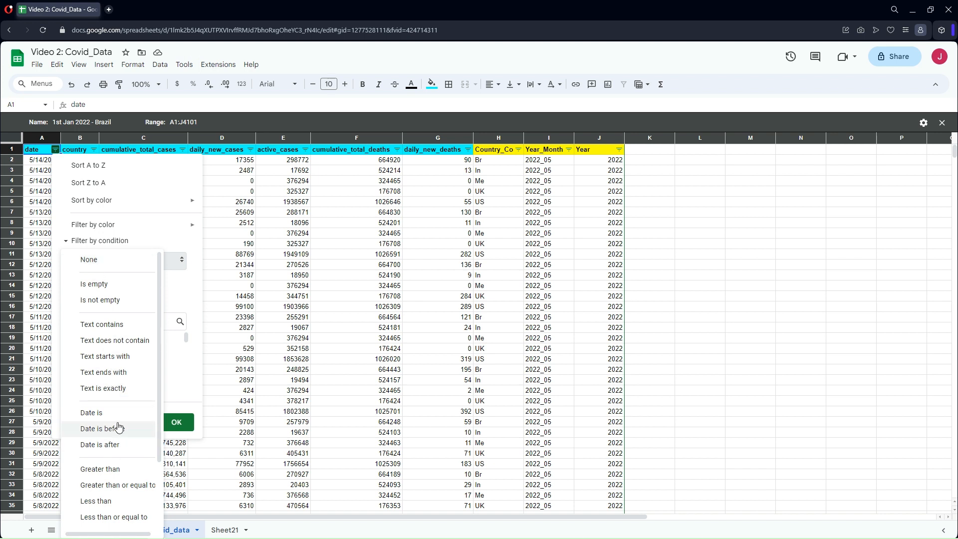
left_click(107, 445)
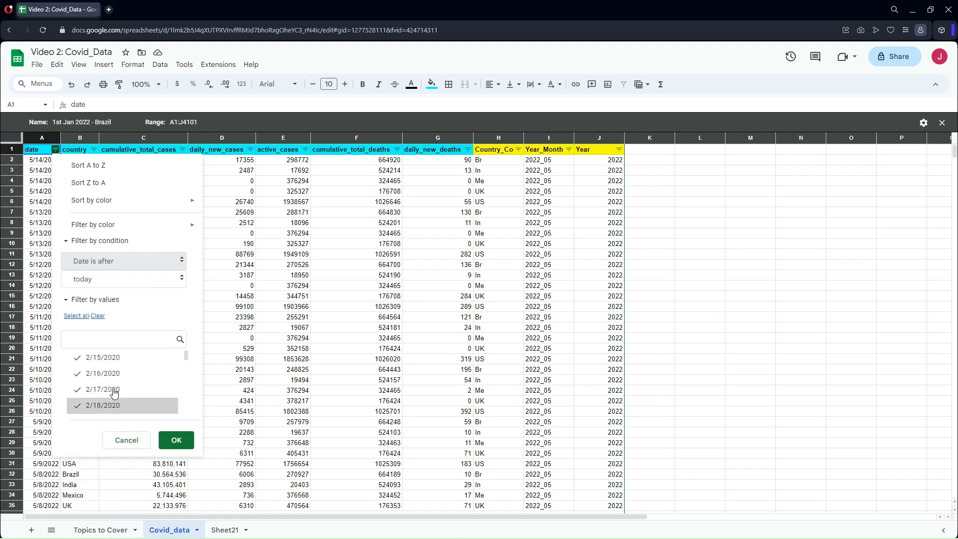
left_click(95, 281)
left_click(102, 340)
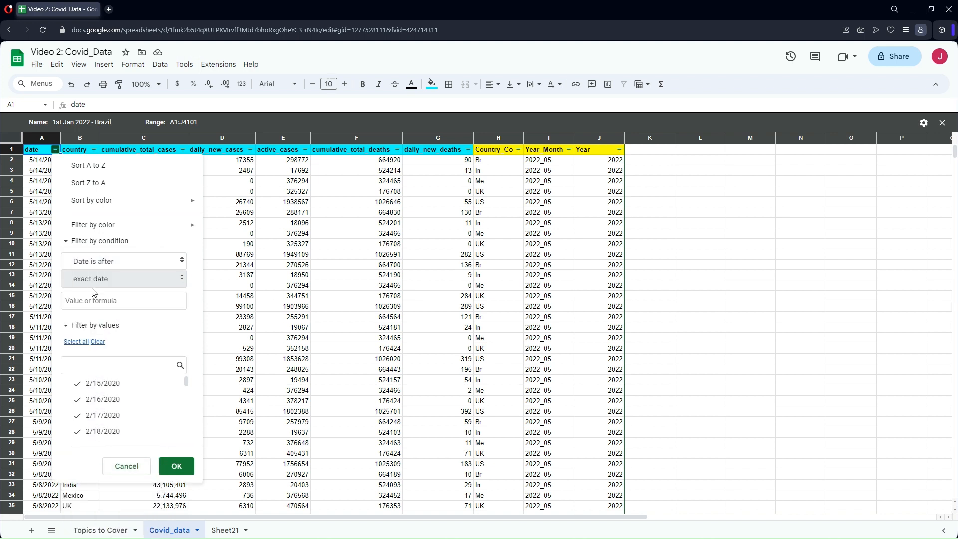
left_click(89, 300)
type("1/")
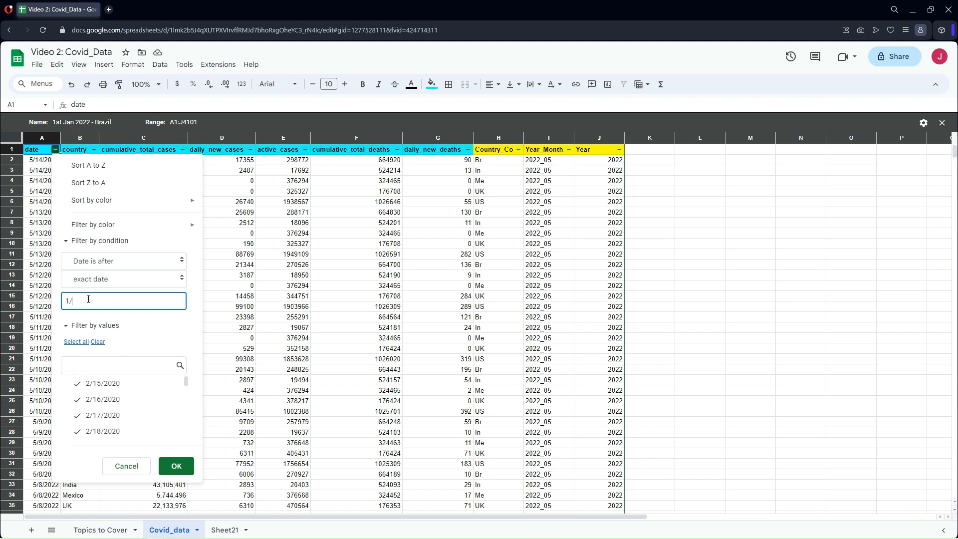
type("1/2022")
left_click(188, 469)
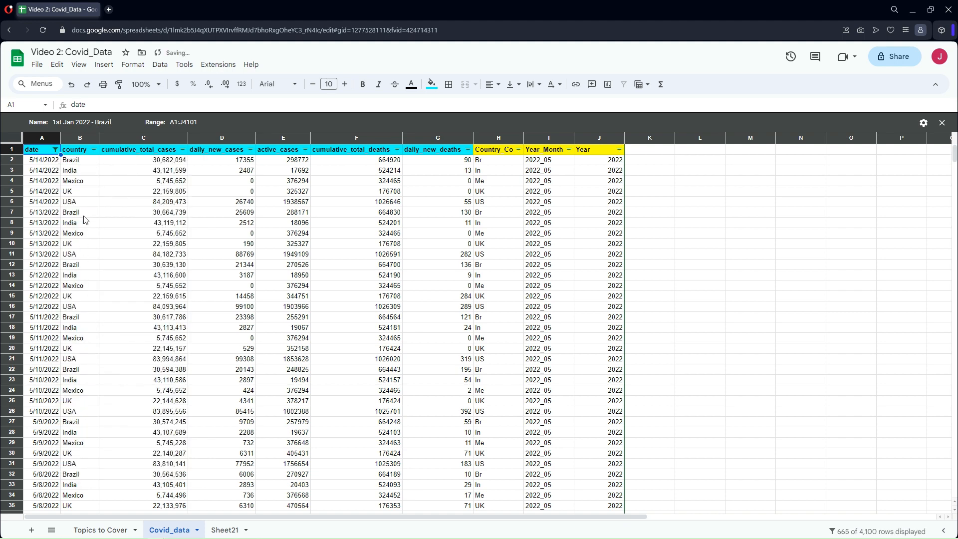
Filter the country column by values to show only Brazil, and close the filter view
left_click(95, 149)
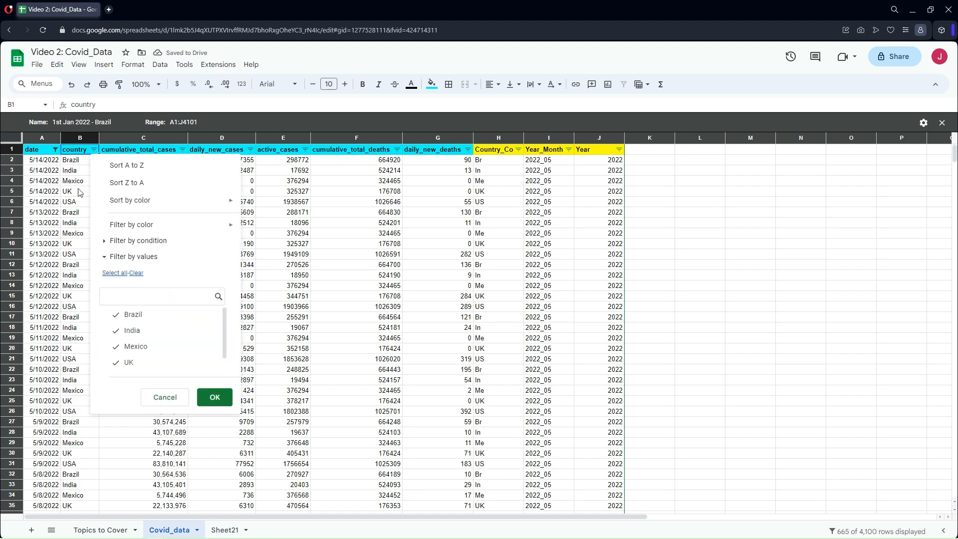
left_click(137, 273)
left_click(140, 314)
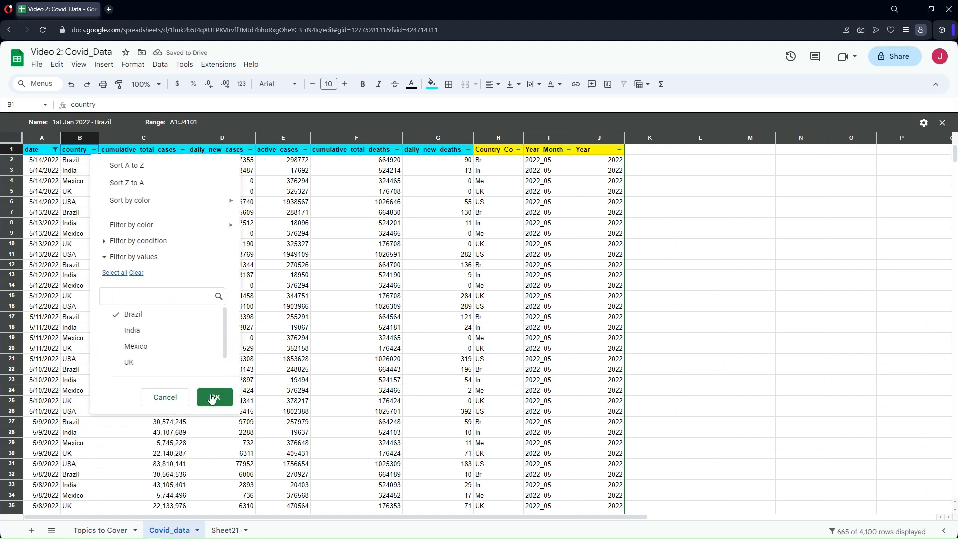
left_click(213, 397)
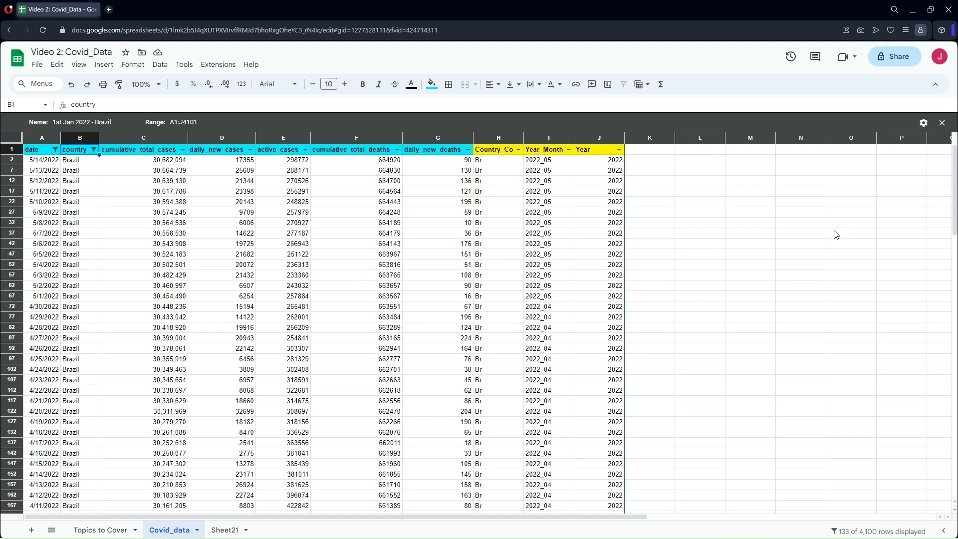
left_click(943, 124)
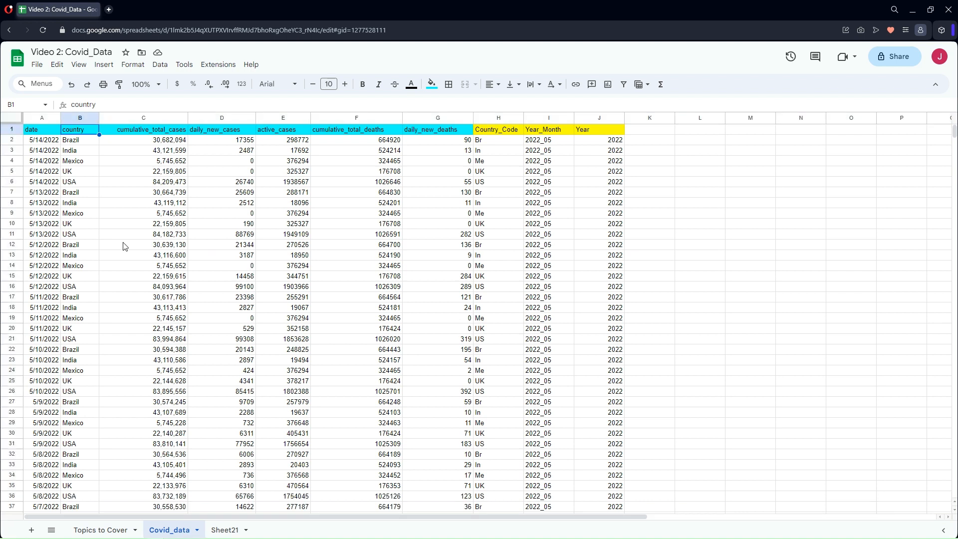
Reopen the saved filter view "1st Jan 2022 - Brazil" to check its filtered rows, and close it
left_click(161, 66)
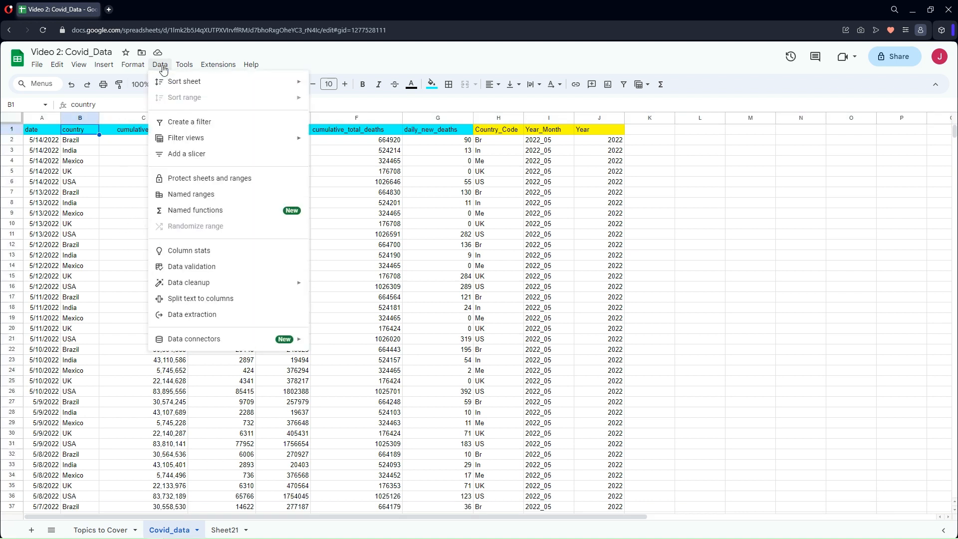
mouse_move(195, 140)
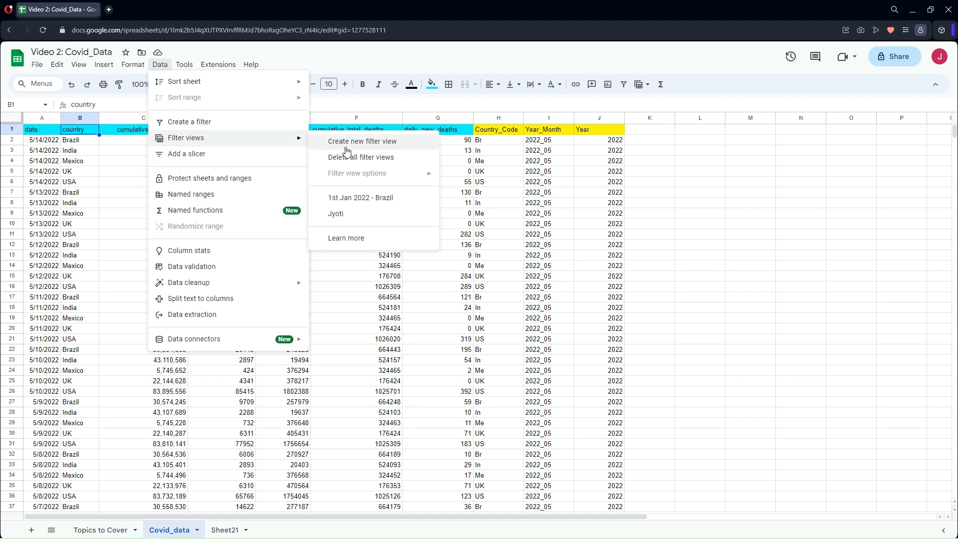
left_click(364, 205)
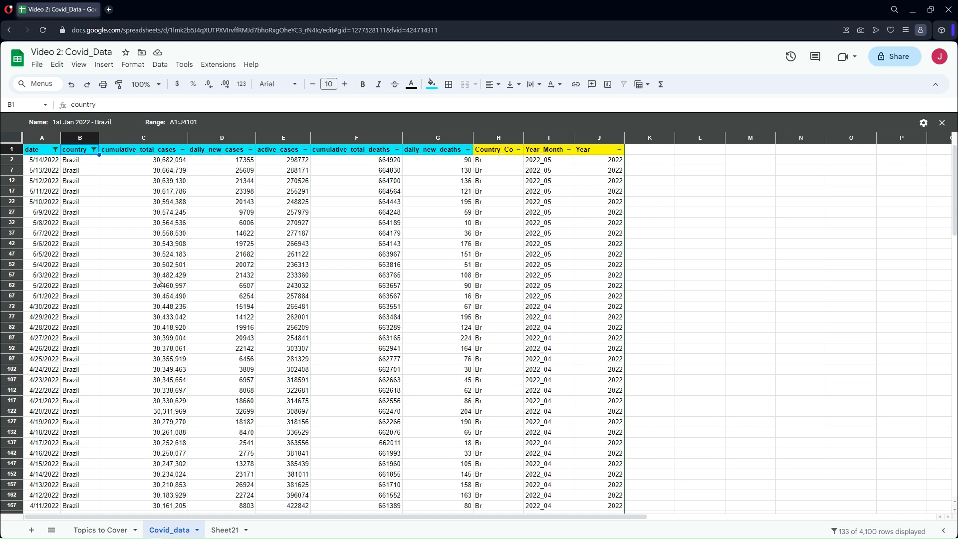
left_click(214, 277)
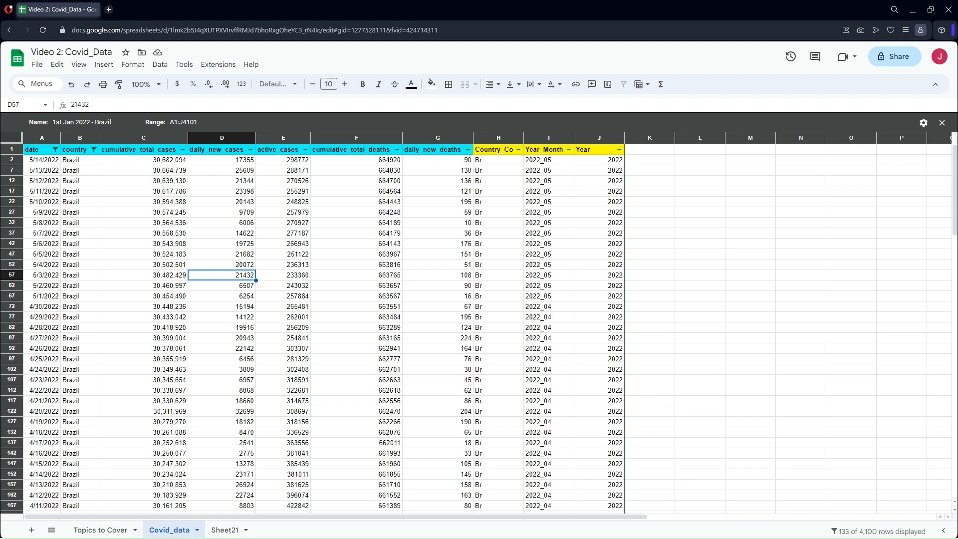
left_click(941, 126)
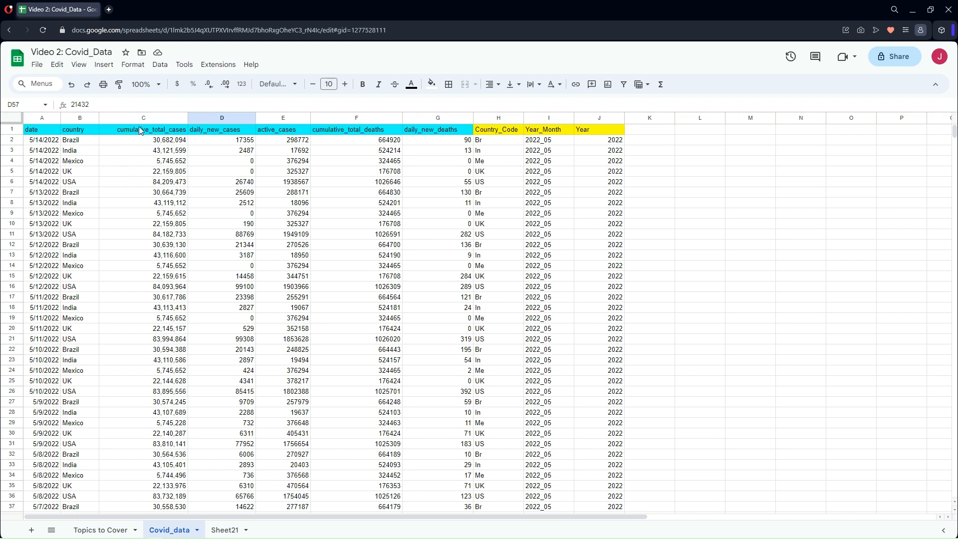
left_click(216, 115)
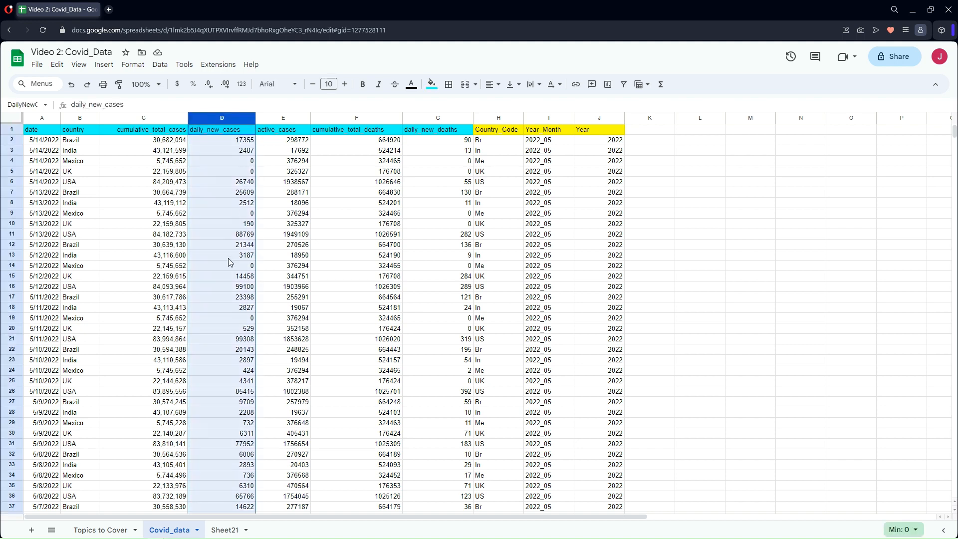
scroll(229, 258, "down", 3)
scroll(229, 259, "up", 3)
left_click(229, 258)
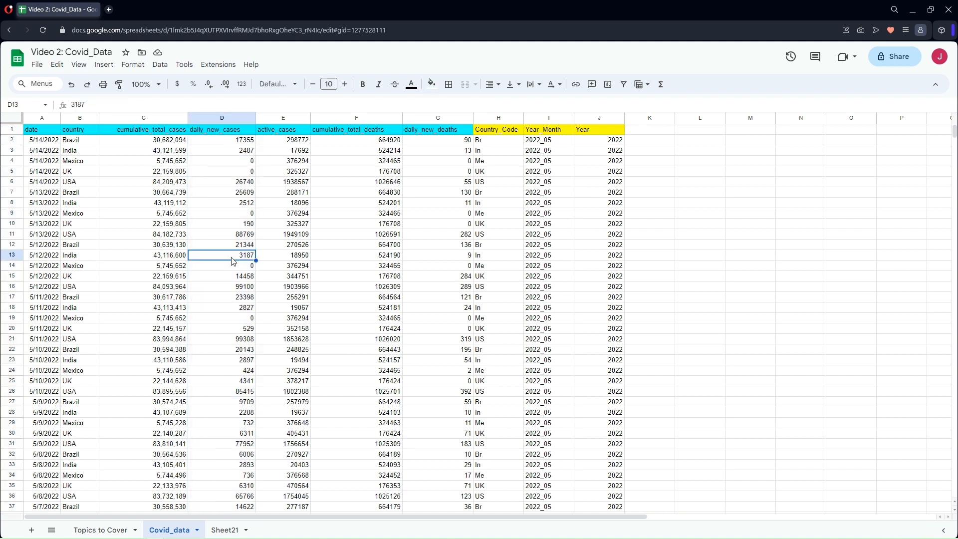
Start a conditional formatting rule on the daily_new_cases column for values greater than or equal to 100000
left_click(221, 115)
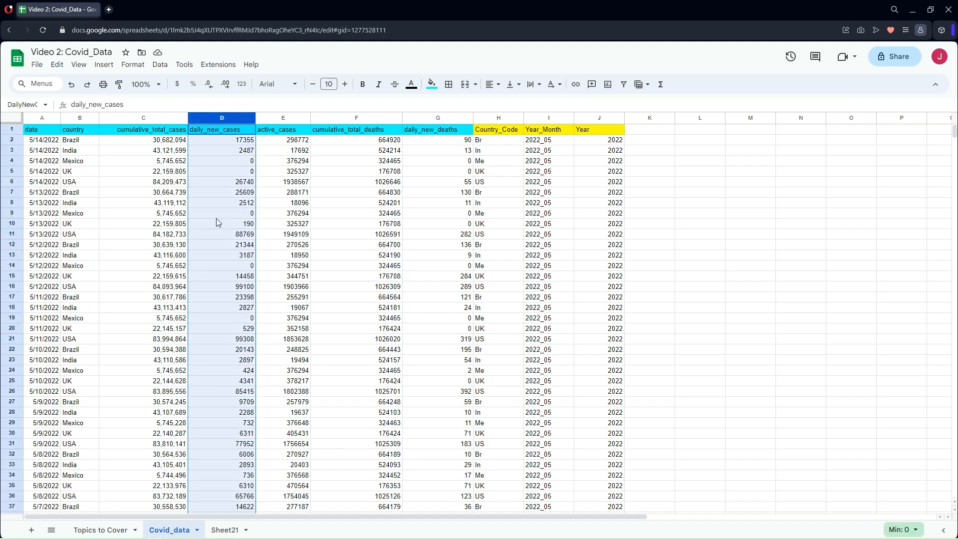
left_click(432, 91)
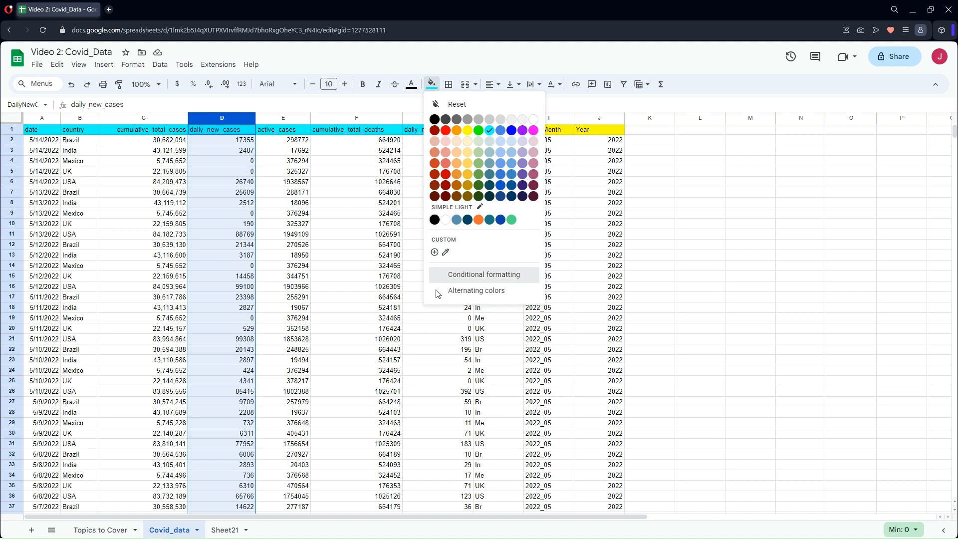
left_click(458, 281)
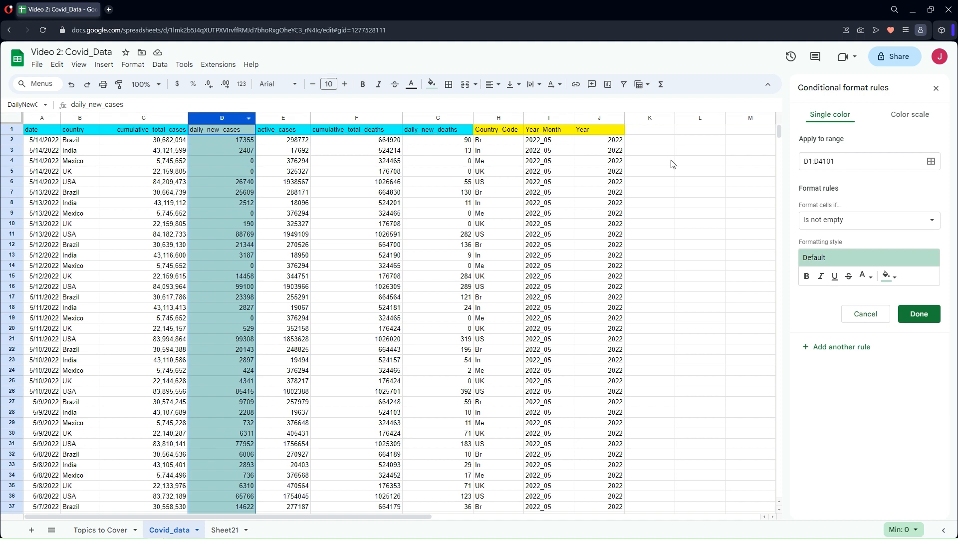
left_click(835, 230)
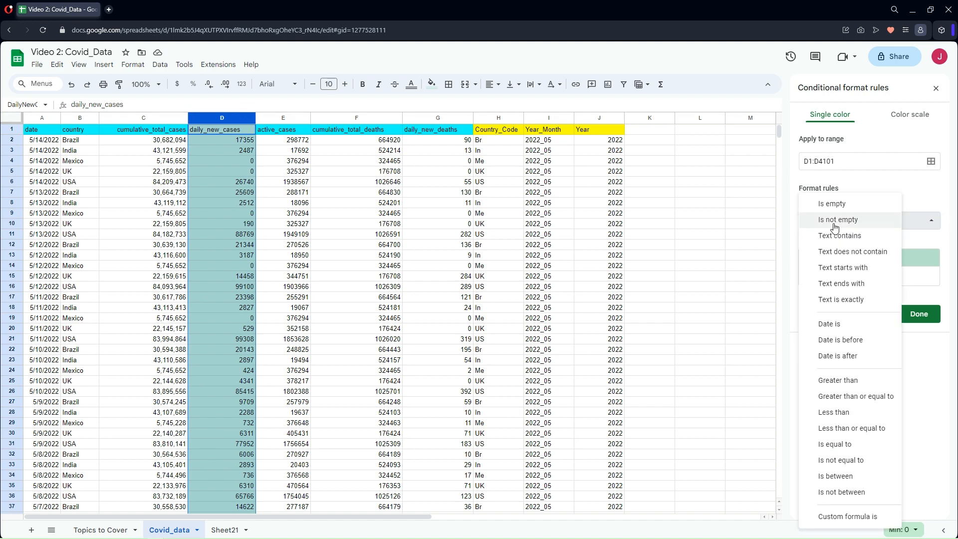
left_click(845, 396)
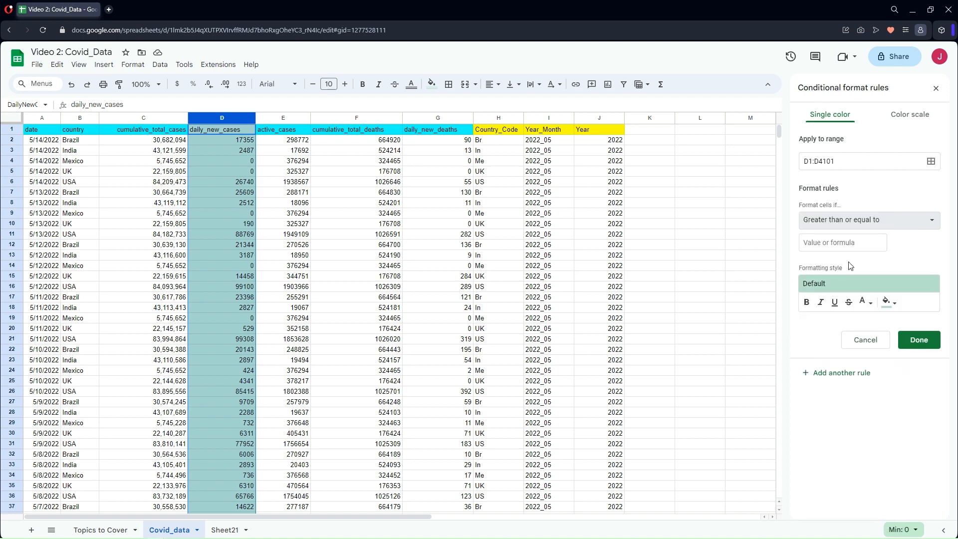
left_click(835, 248)
type("100000")
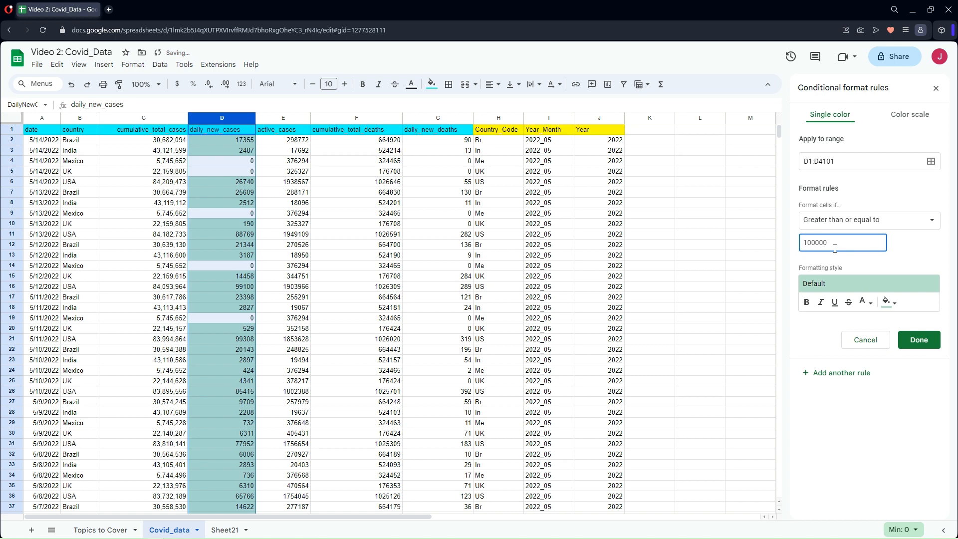
Set the rule's formatting style to a light red fill and save the rule
left_click(891, 306)
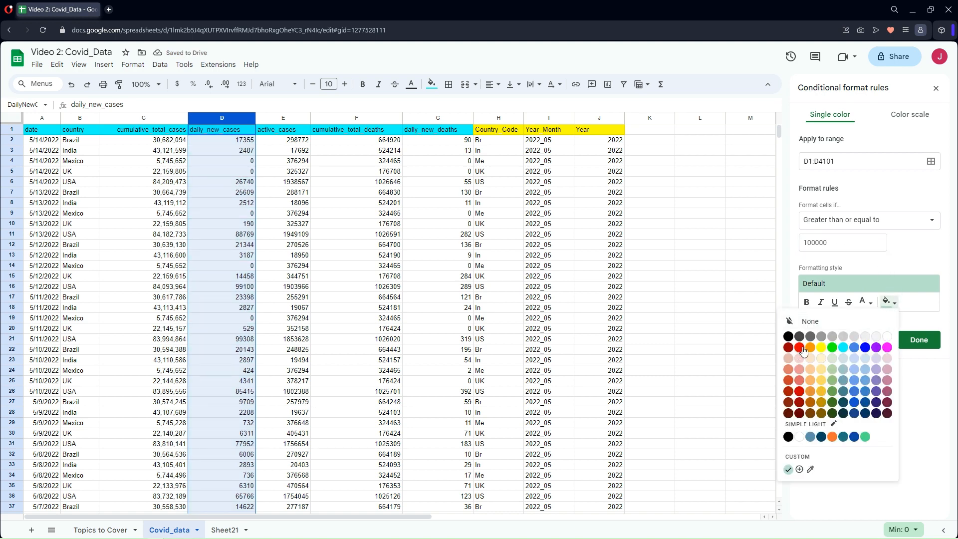
left_click(799, 382)
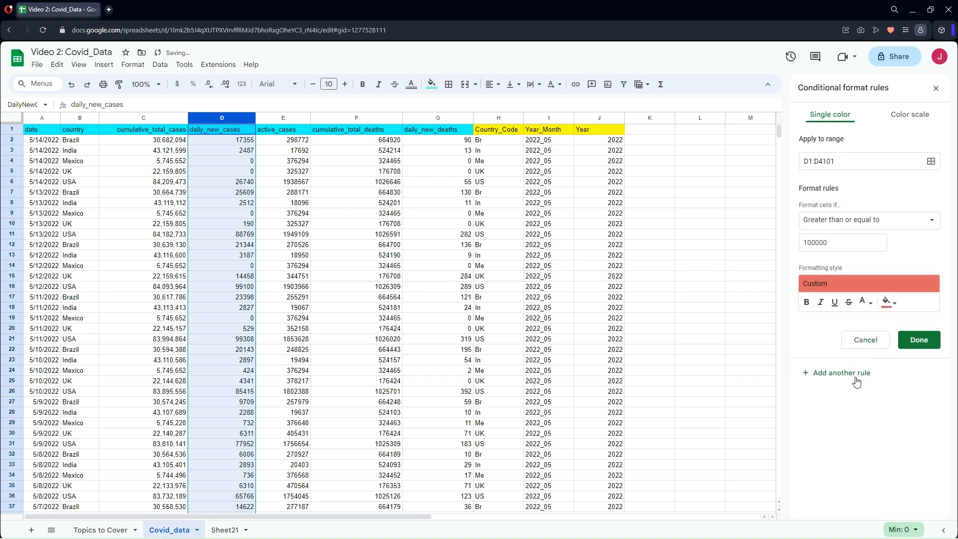
left_click(914, 344)
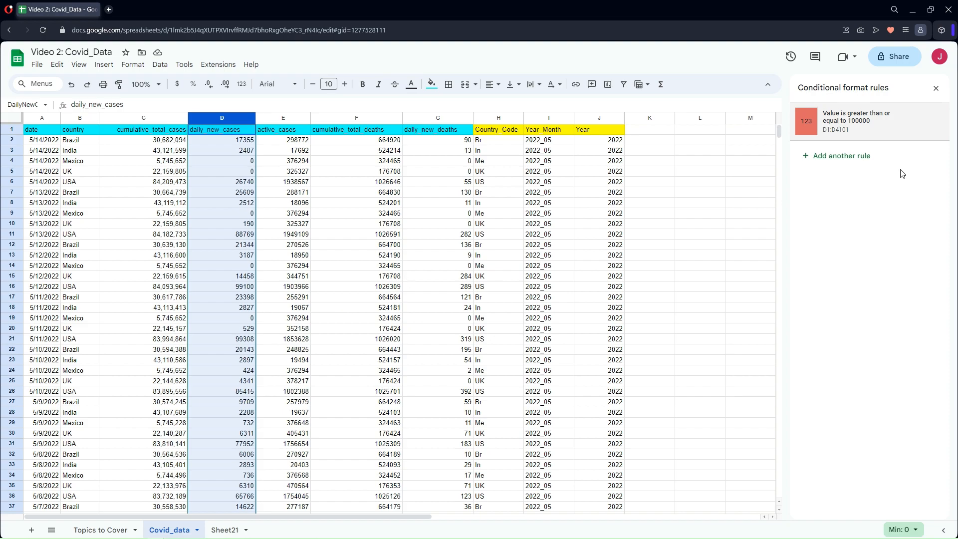
left_click(937, 88)
Look through the daily_new_cases column for highlighted values and check the dates and countries they belong to
scroll(322, 291, "down", 10)
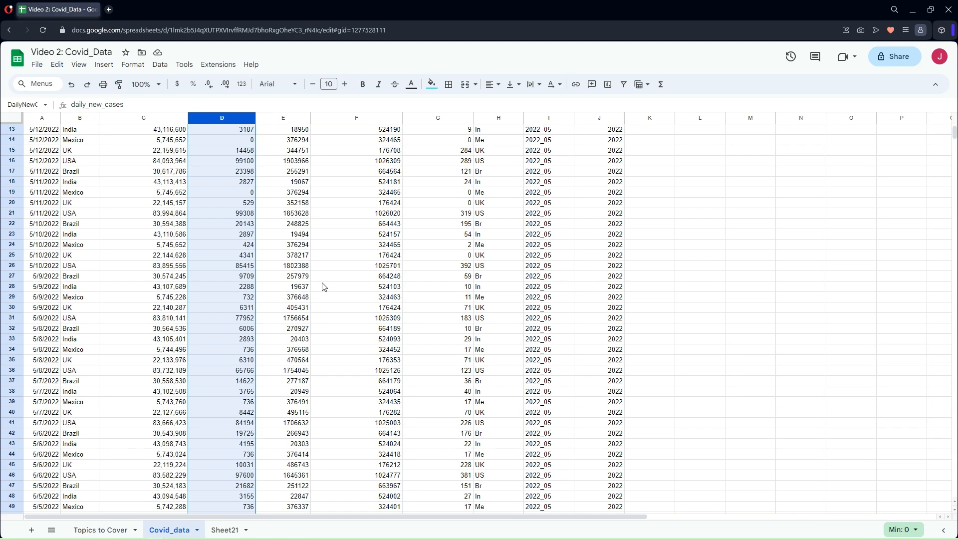
scroll(322, 291, "down", 20)
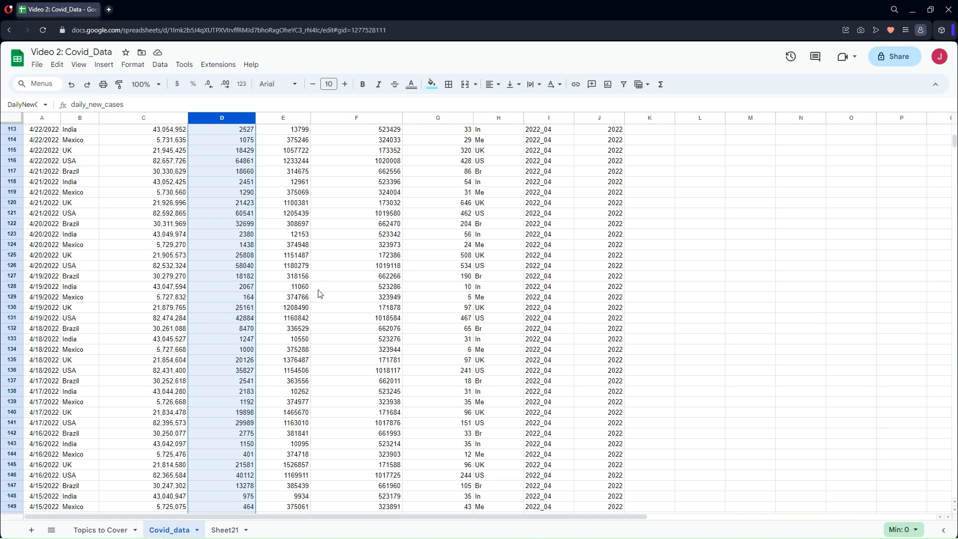
scroll(313, 307, "down", 12)
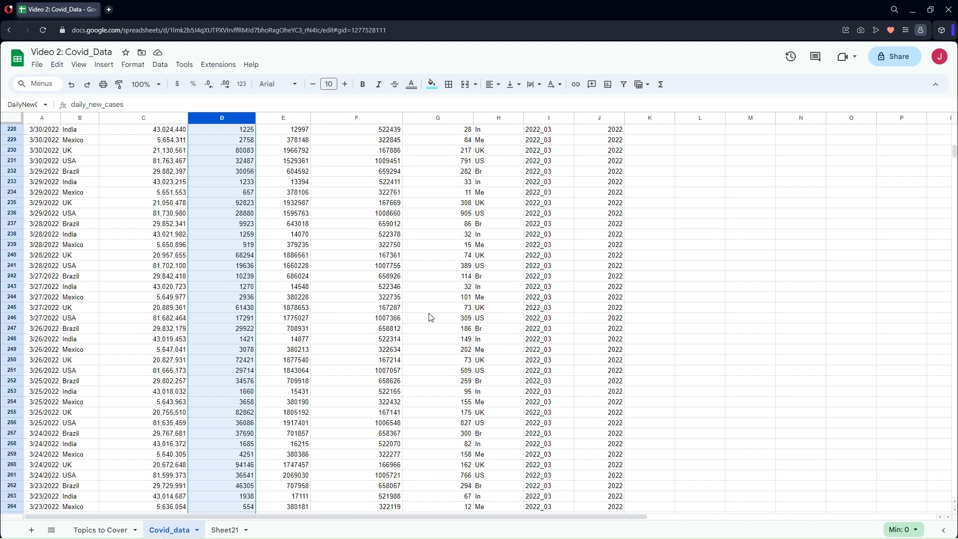
left_click_drag(954, 156, 954, 169)
left_click(46, 291)
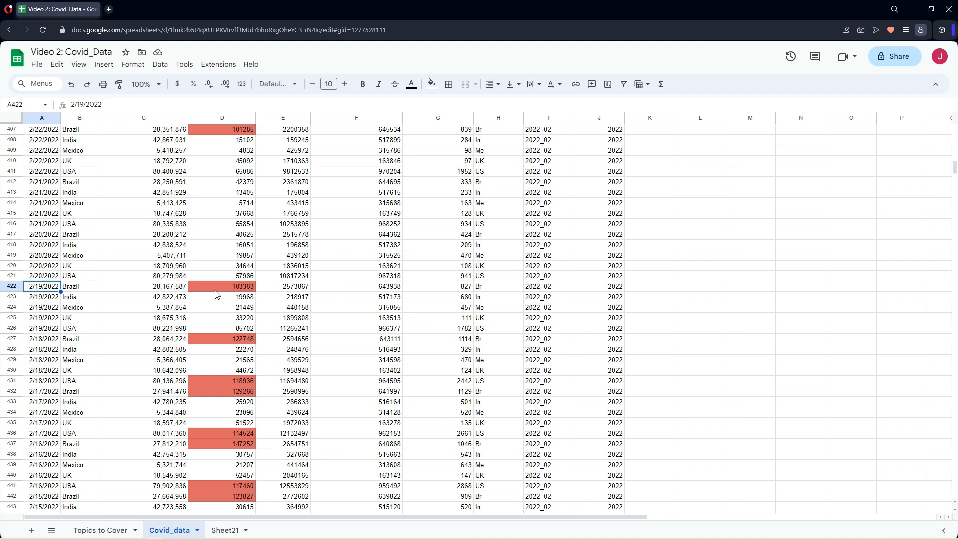
scroll(213, 314, "down", 3)
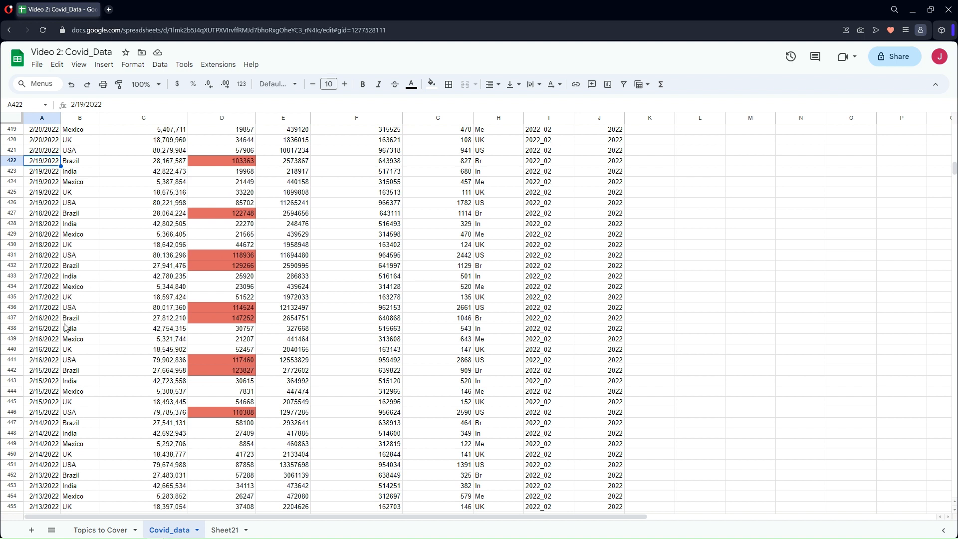
left_click(75, 309)
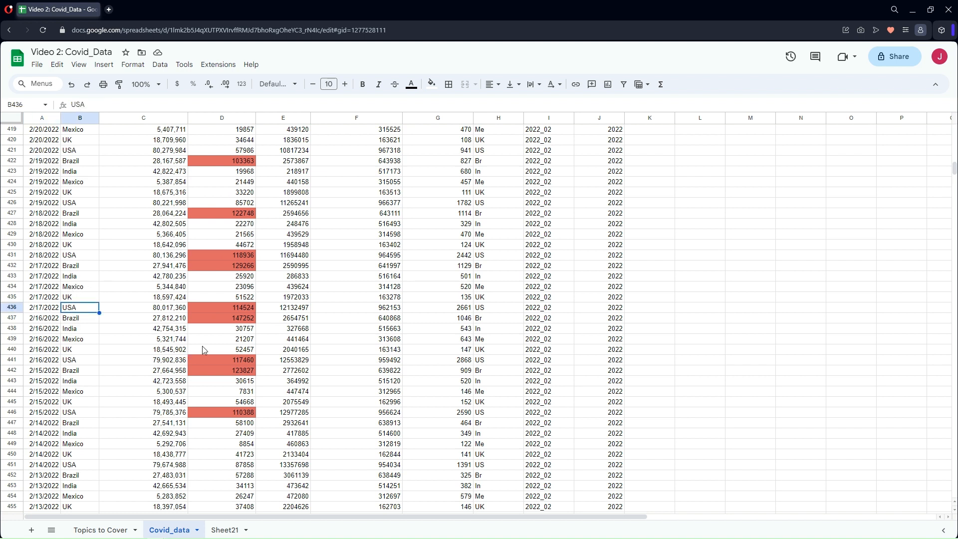
scroll(216, 331, "down", 2)
scroll(217, 332, "down", 2)
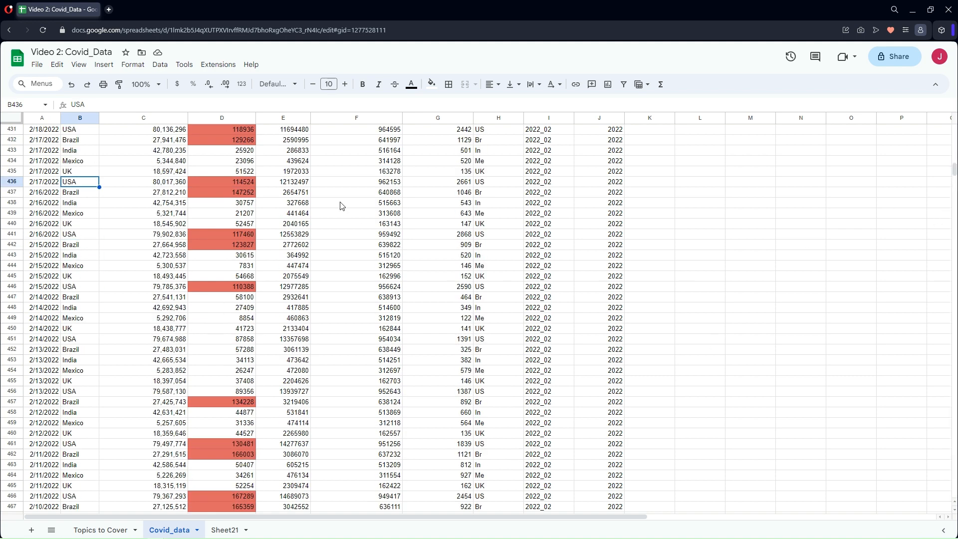
scroll(215, 317, "up", 10)
scroll(215, 318, "up", 5)
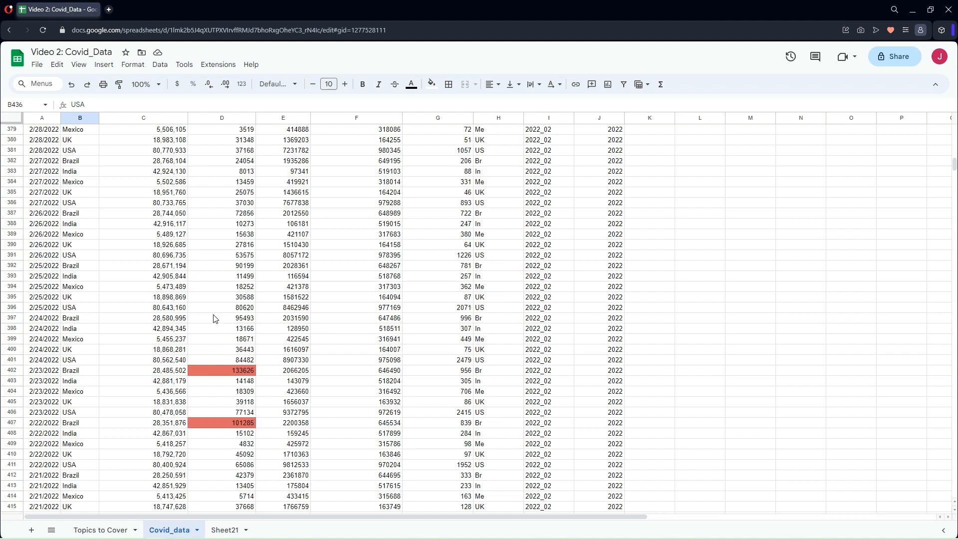
Turn on a filter for the data table across the header cells from date to Year
scroll(215, 318, "down", 6)
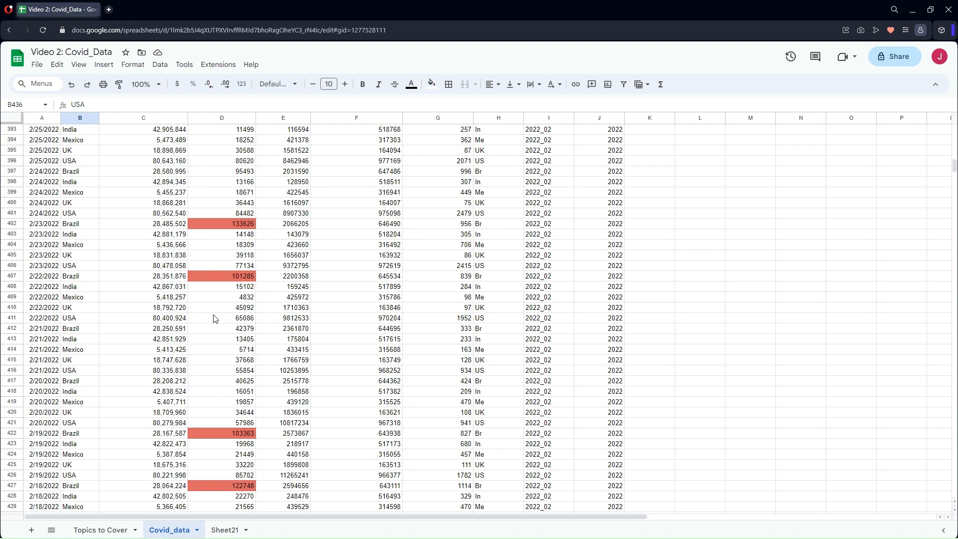
scroll(216, 319, "up", 4)
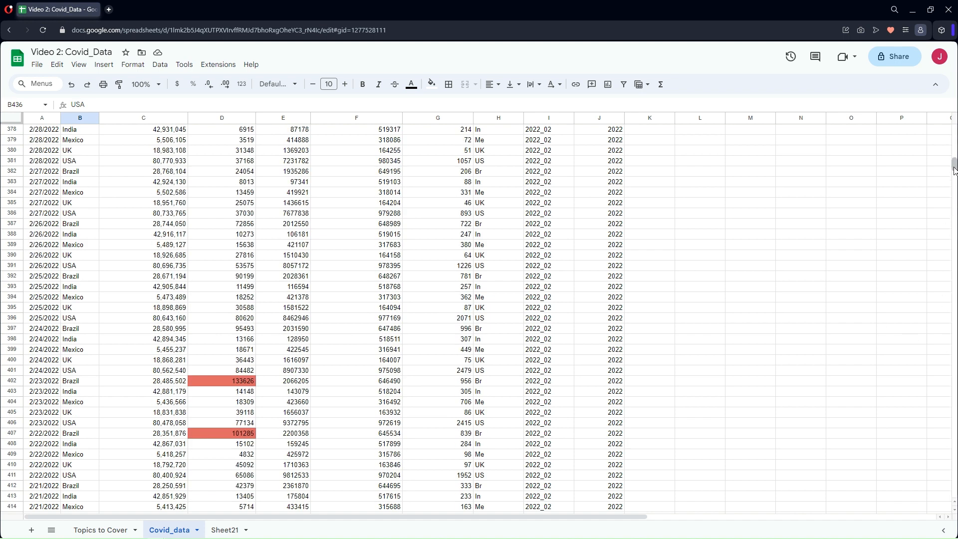
left_click_drag(954, 170, 955, 131)
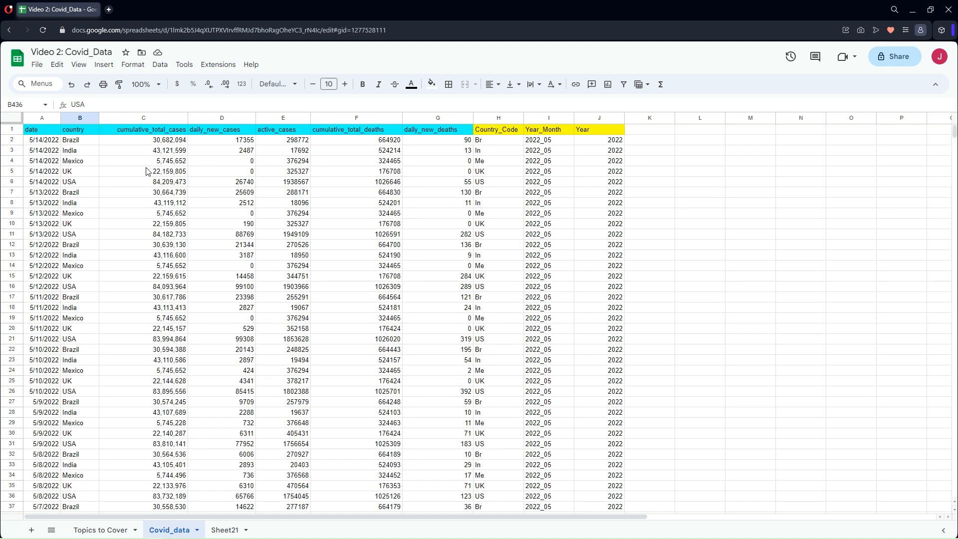
left_click(43, 133)
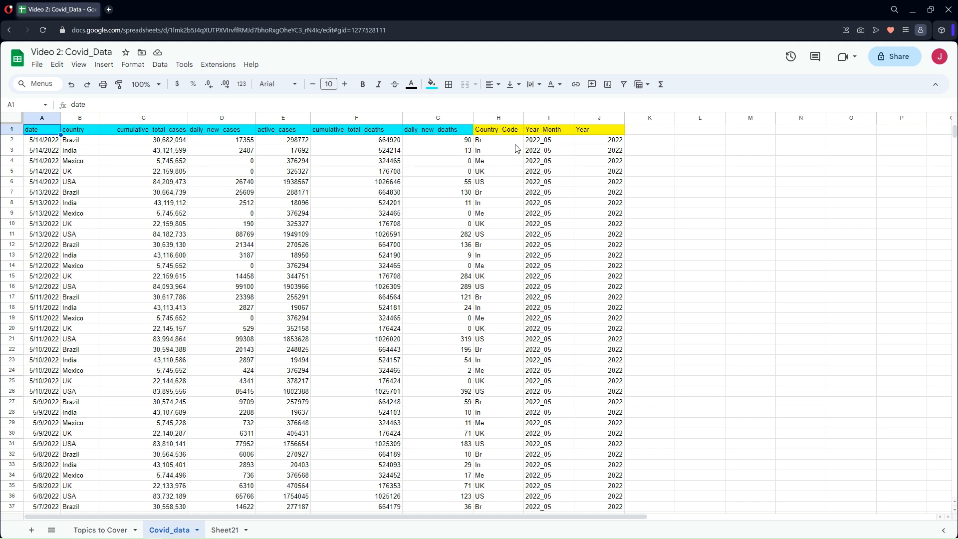
left_click(596, 132, "shift")
left_click(625, 85)
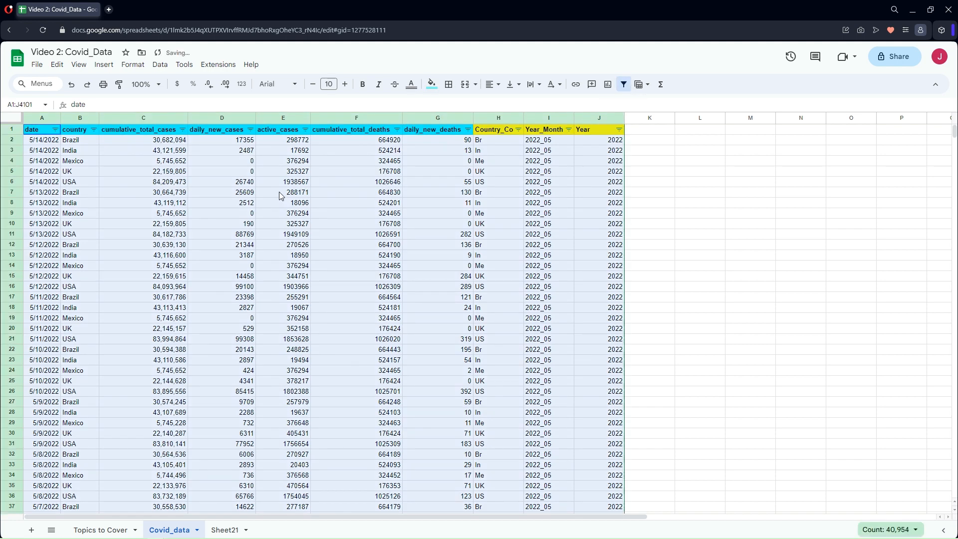
Filter the daily_new_cases column by the light red 1 fill color and look through the filtered rows
left_click(250, 130)
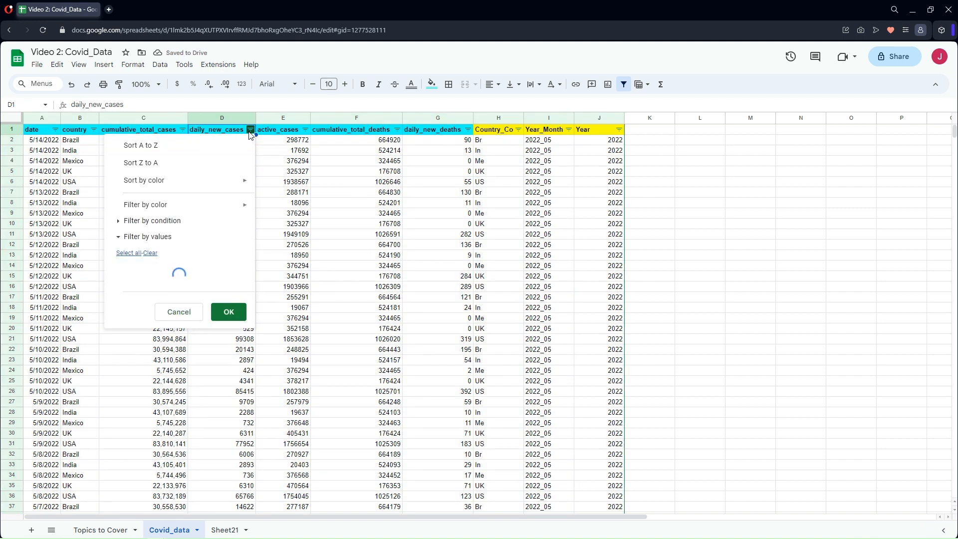
mouse_move(167, 209)
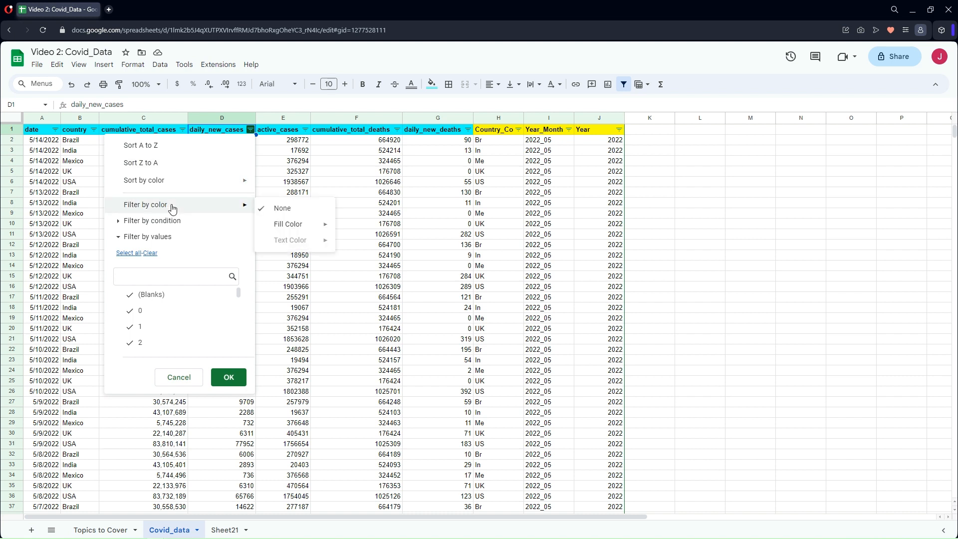
mouse_move(294, 224)
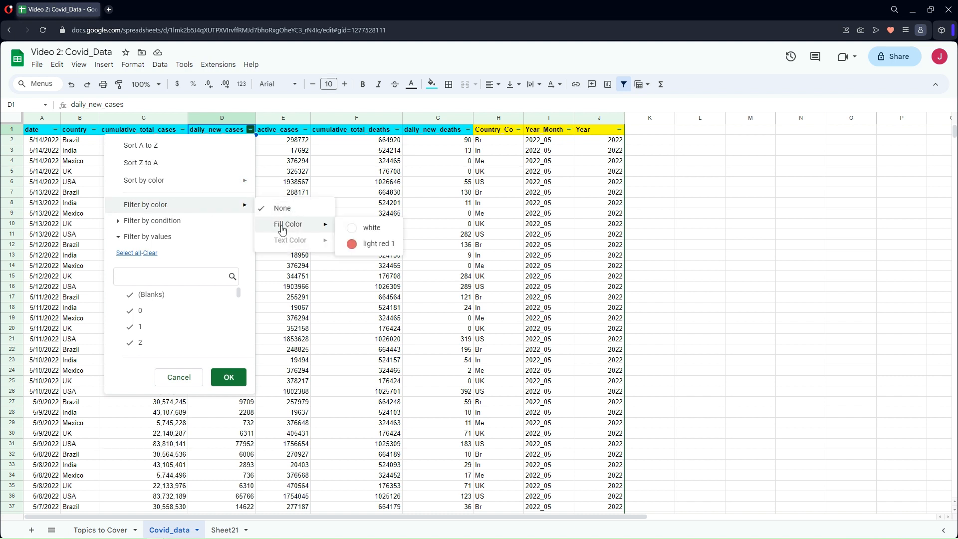
left_click(367, 248)
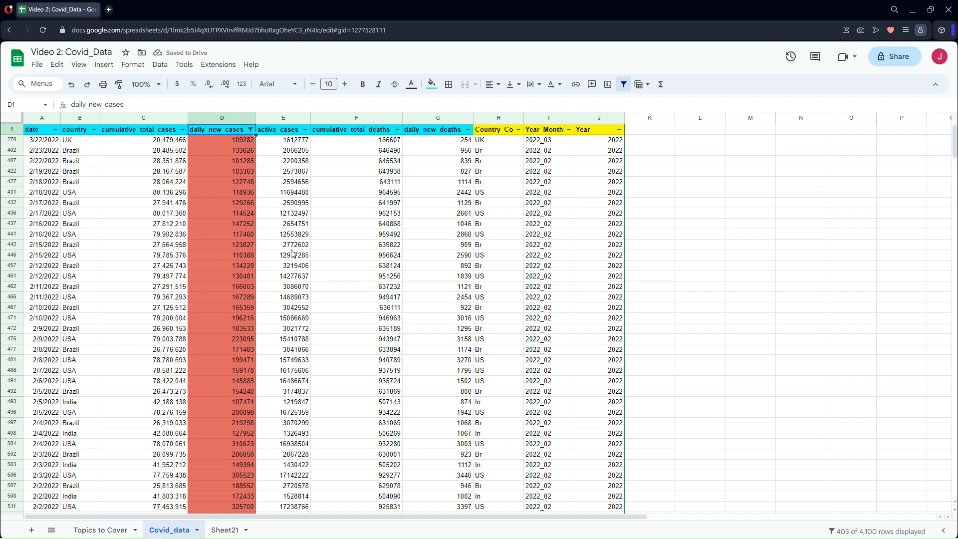
scroll(208, 209, "down", 6)
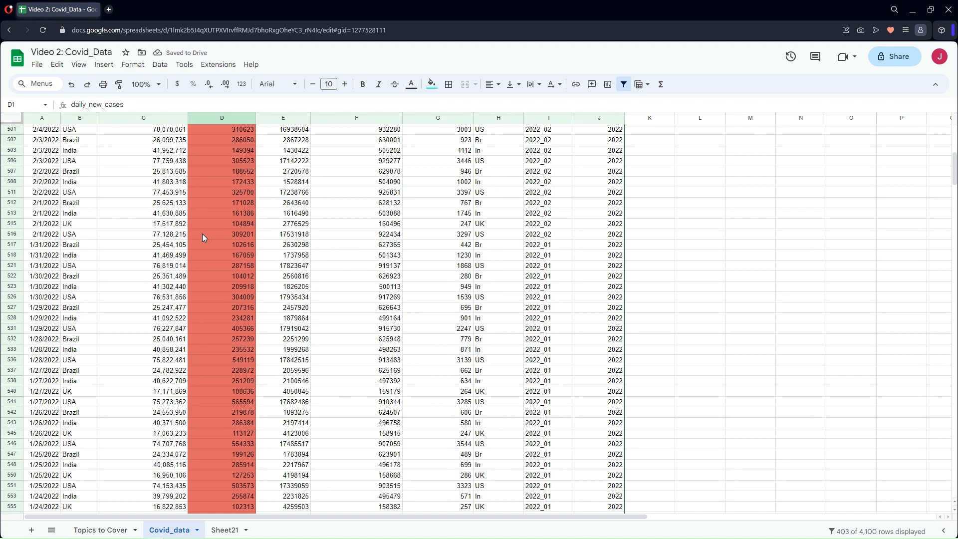
scroll(203, 234, "up", 6)
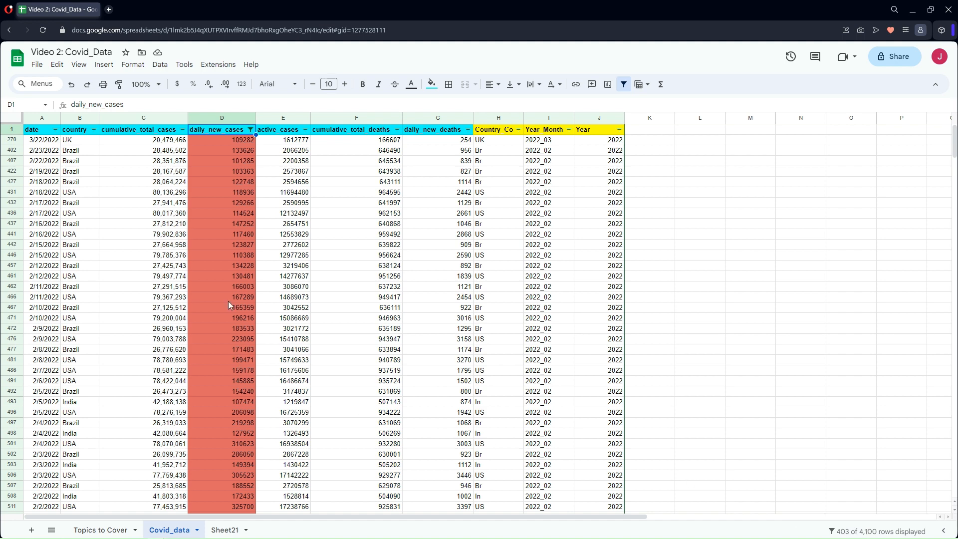
Remove the filter from the data table to show all rows again
left_click(211, 203)
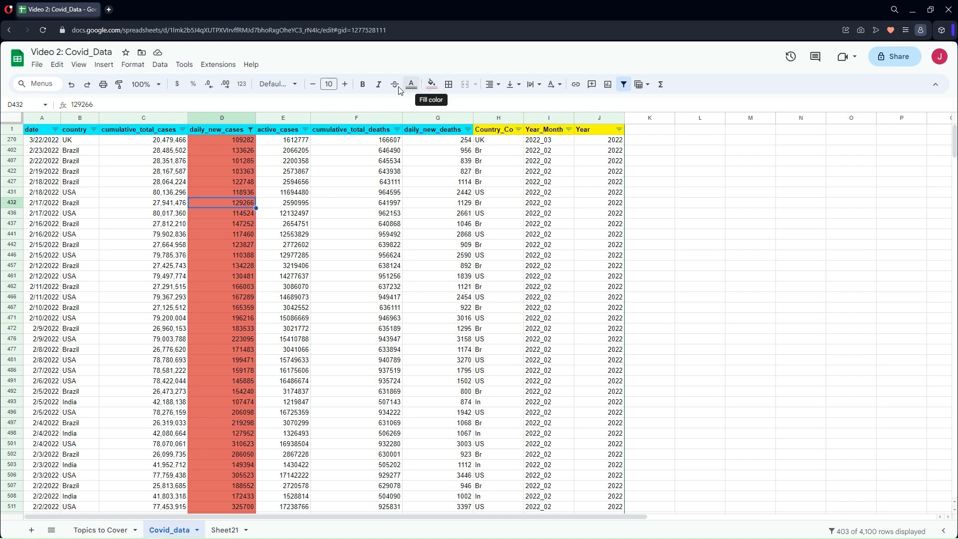
left_click(623, 86)
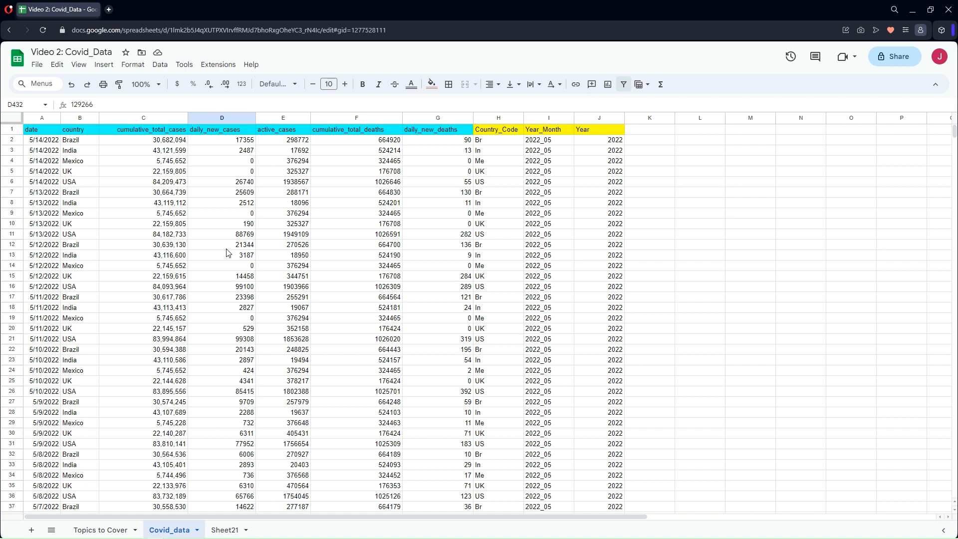
left_click(226, 249)
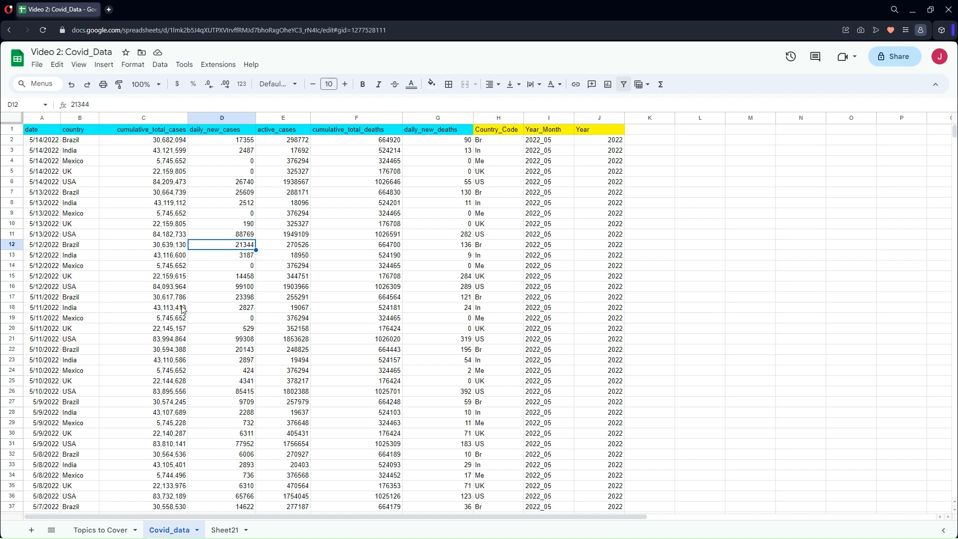
left_click(76, 119)
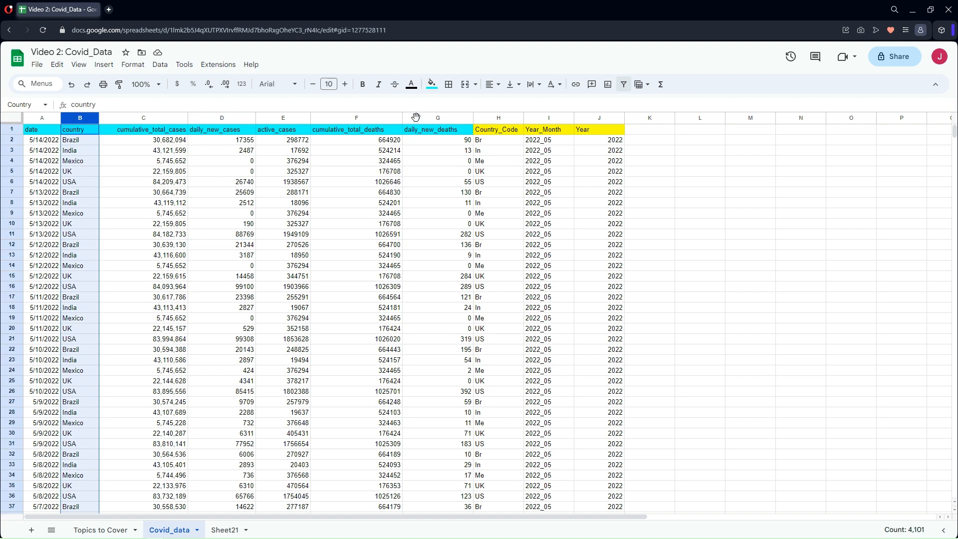
left_click(431, 84)
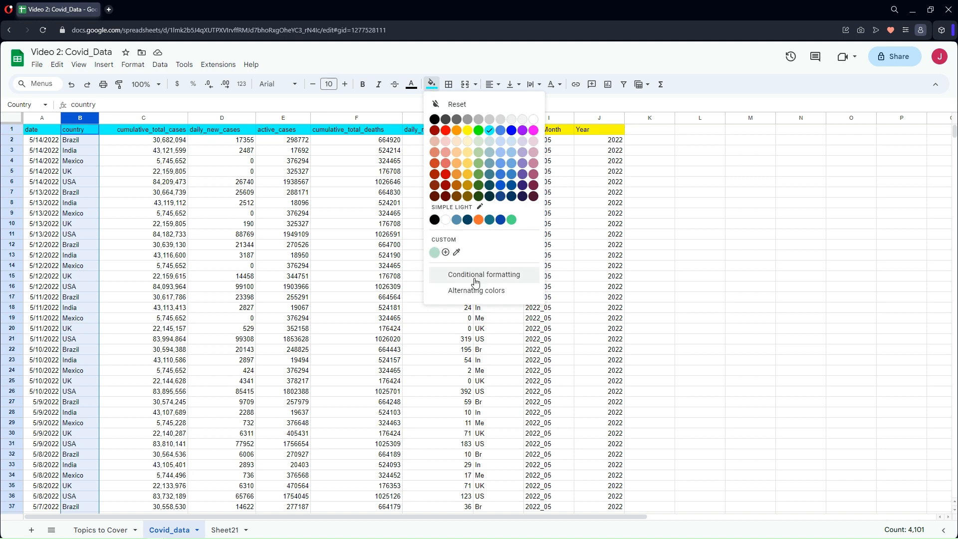
left_click(205, 214)
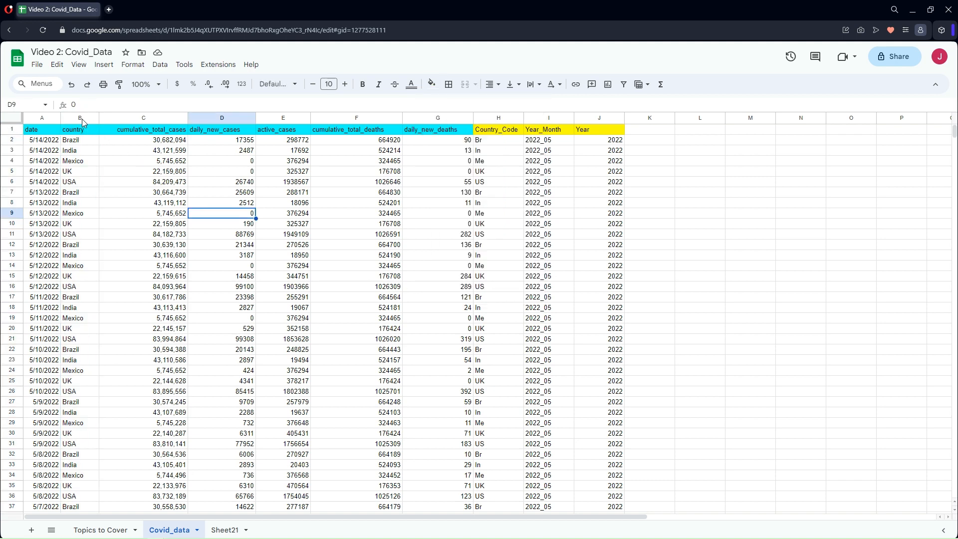
Start a conditional formatting rule on the country column for cells whose text is exactly "India"
left_click(80, 118)
left_click(432, 84)
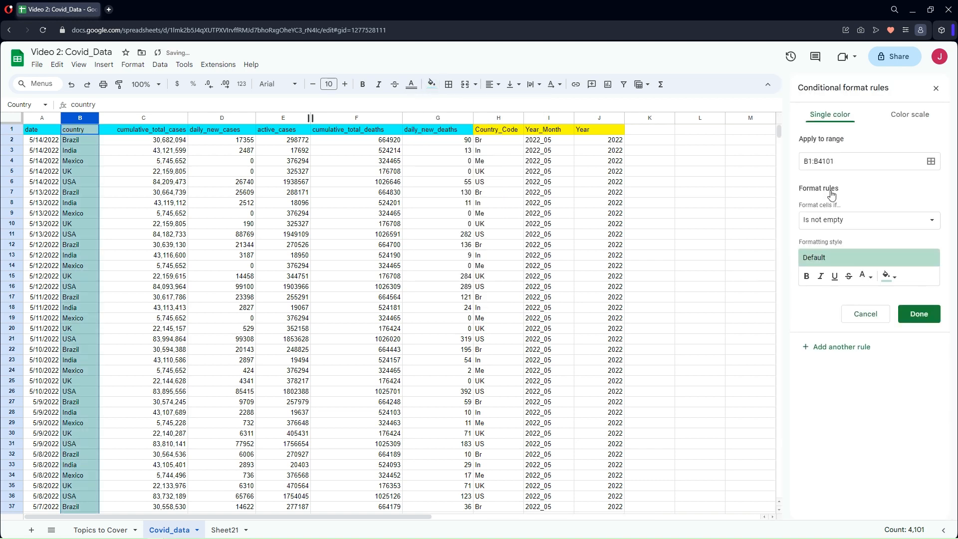
left_click(834, 223)
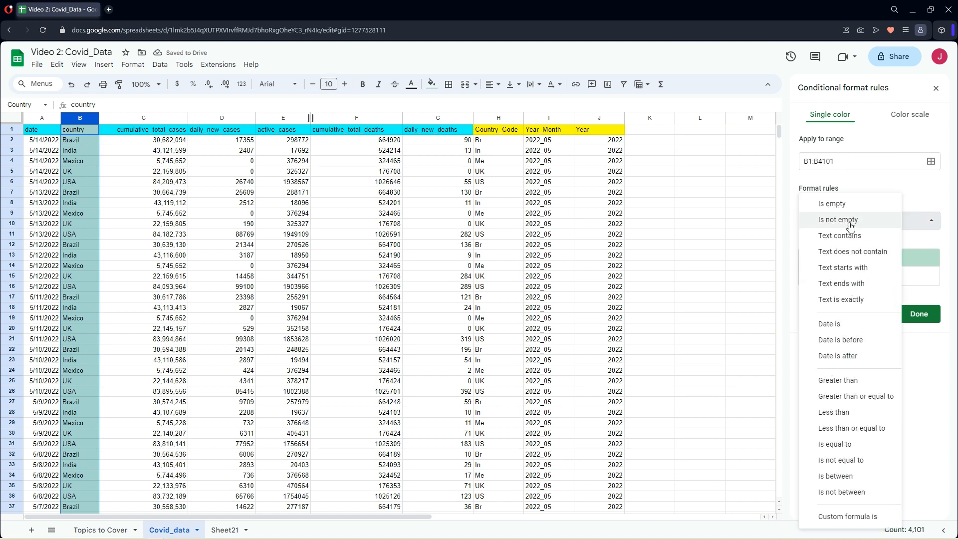
left_click(848, 301)
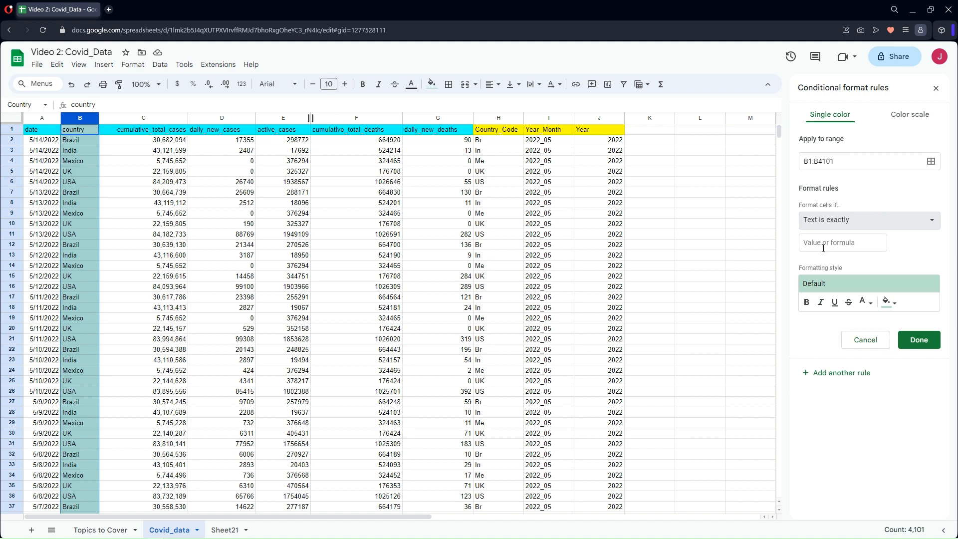
left_click(823, 245)
type("India")
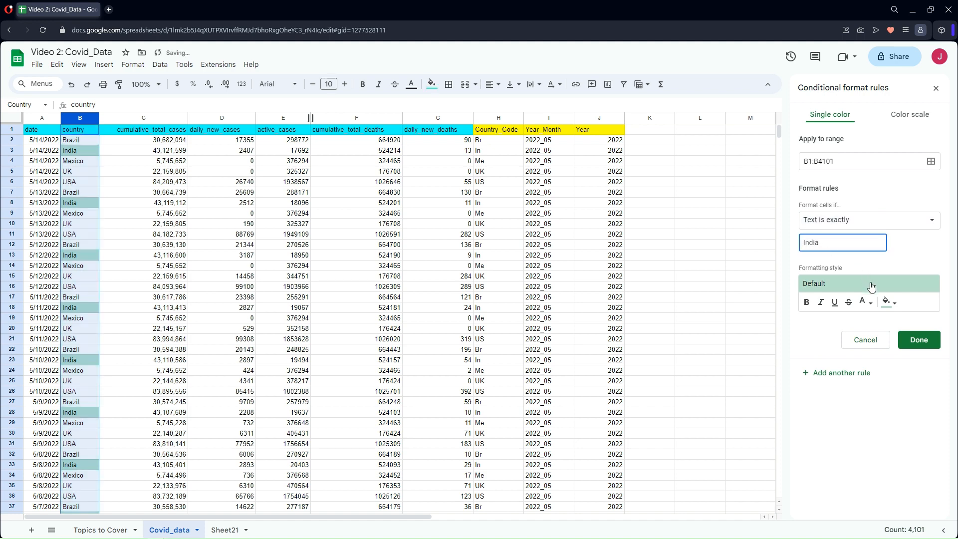
Set the India rule's formatting style to a cyan fill with bold text and save the rule
left_click(889, 303)
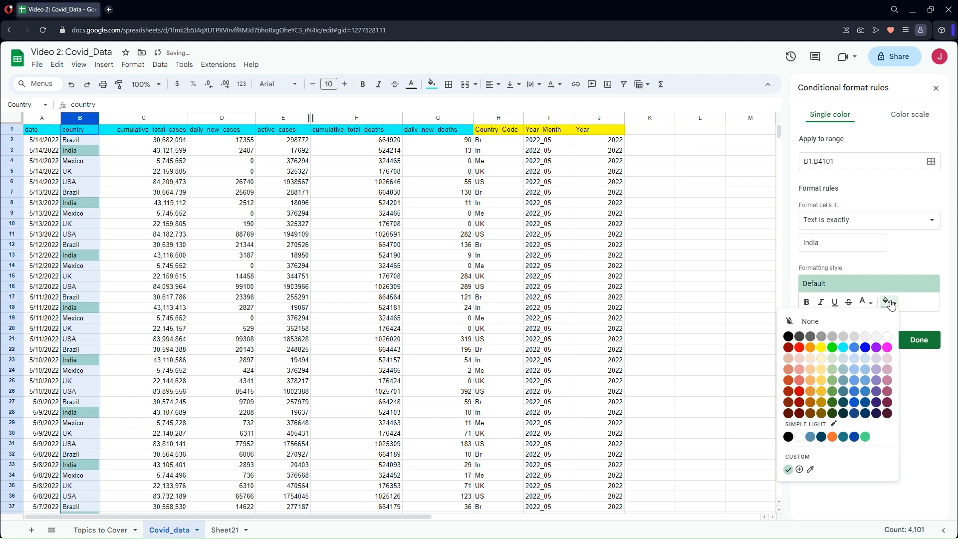
left_click(844, 353)
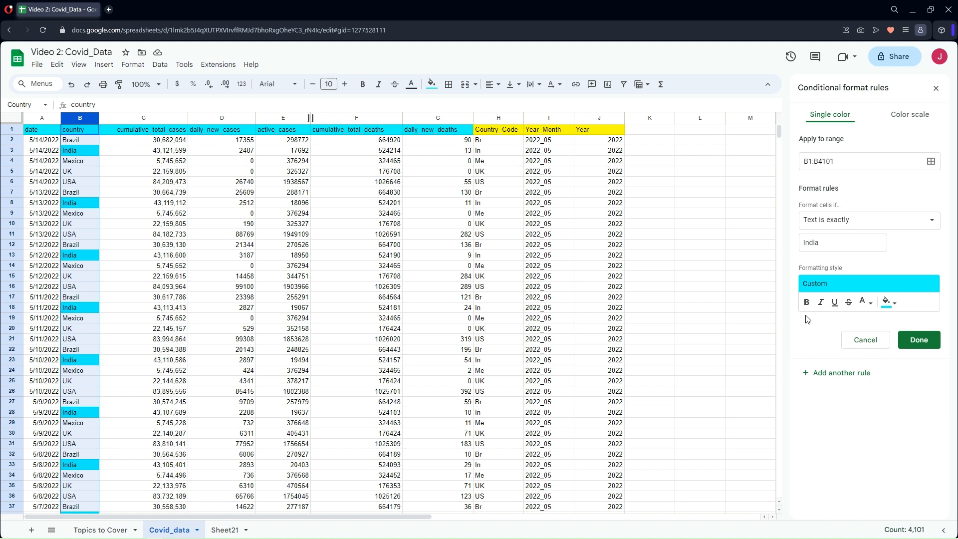
left_click(807, 302)
left_click(909, 342)
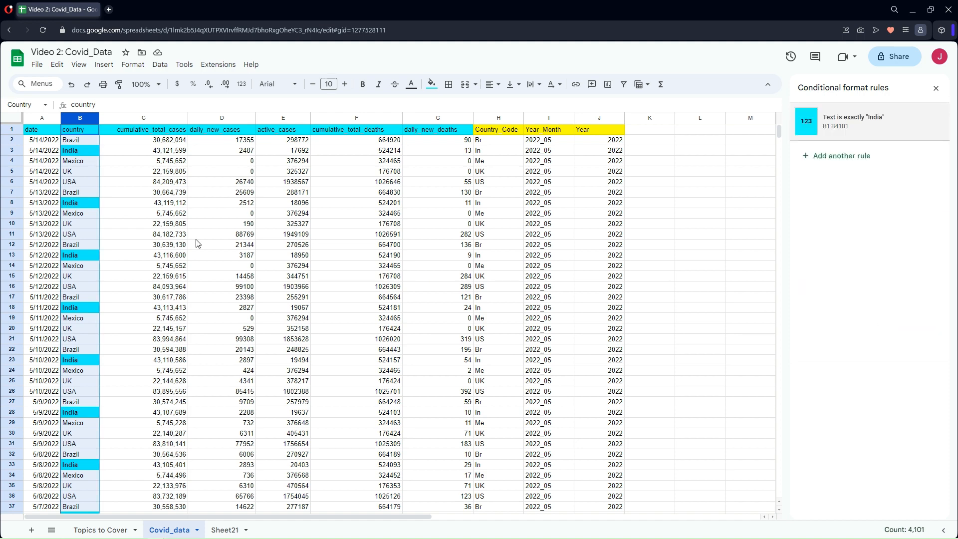
Look over the highlighted India cells in the country column and close the conditional format rules
left_click(138, 204)
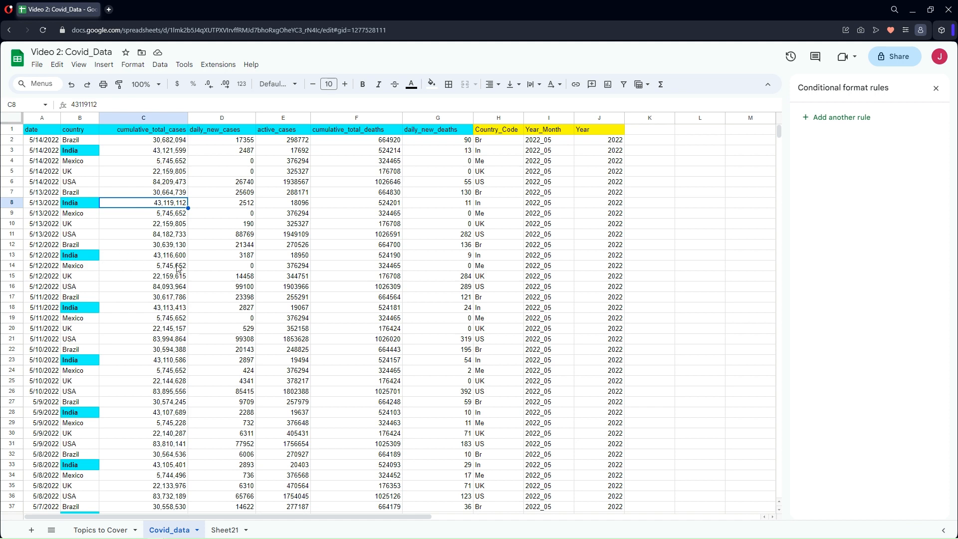
scroll(178, 269, "down", 5)
scroll(182, 265, "up", 5)
left_click(936, 88)
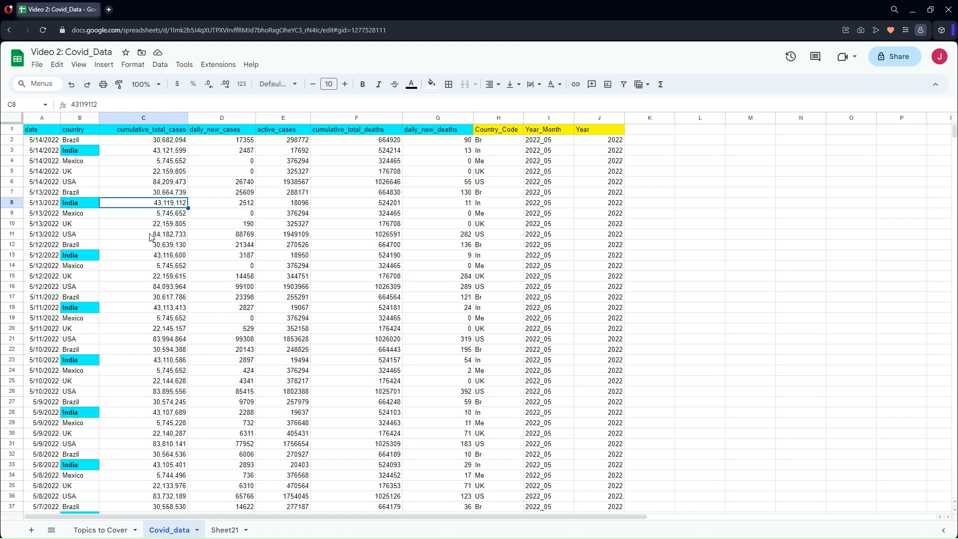
left_click(132, 234)
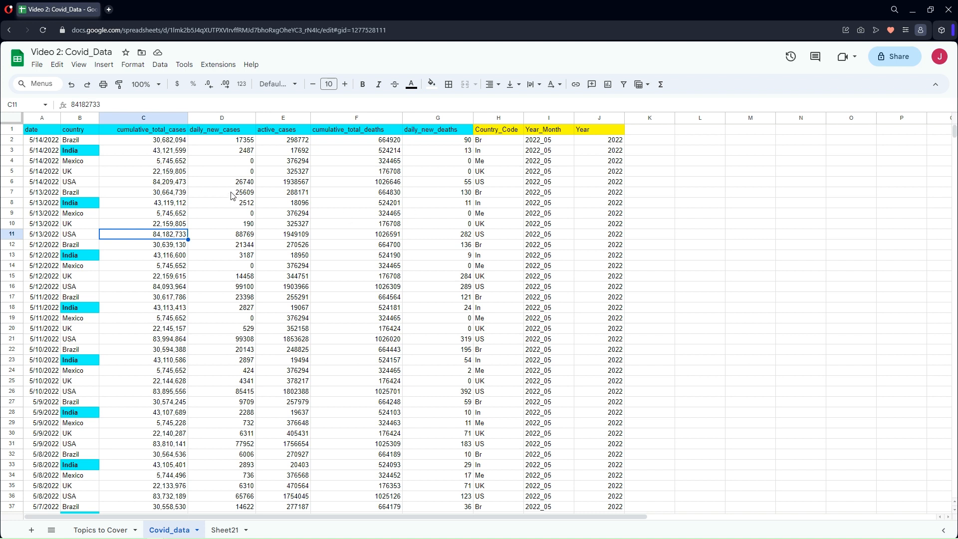
Check the options for sorting the whole sheet by the date column without applying a sort
left_click(47, 148)
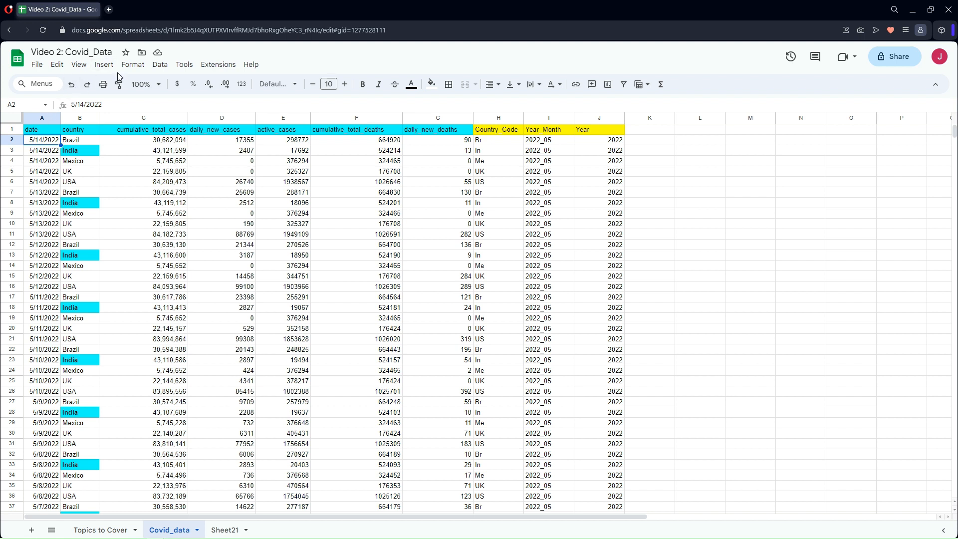
left_click(46, 132)
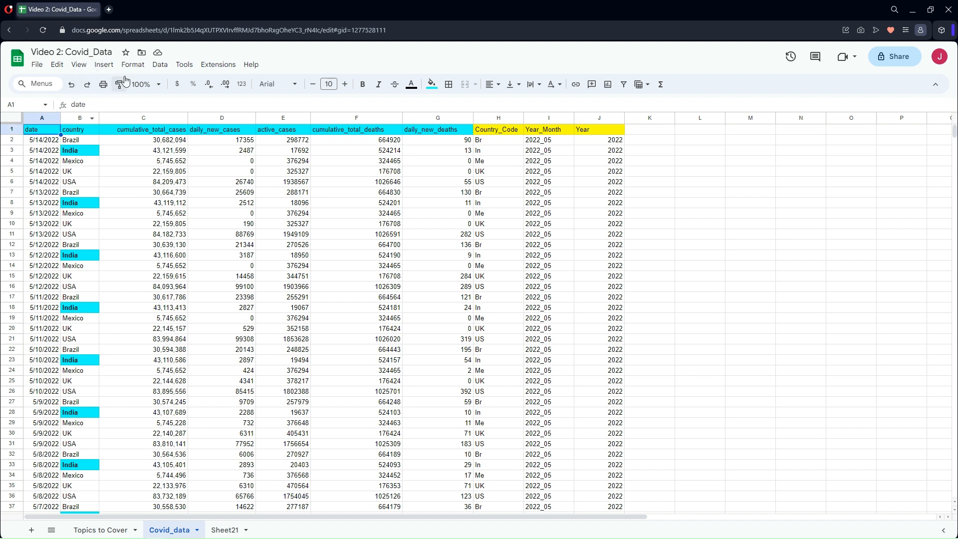
left_click(160, 67)
mouse_move(171, 83)
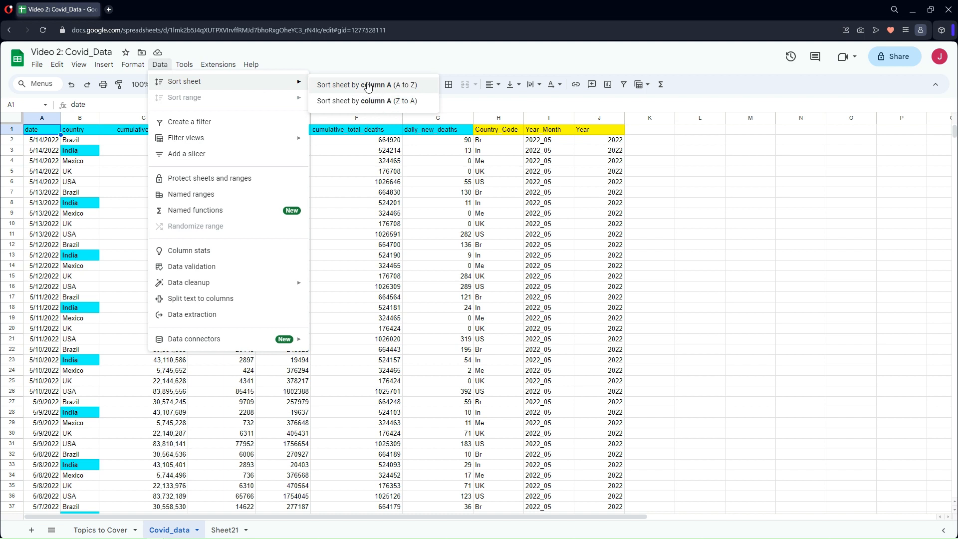
left_click(337, 173)
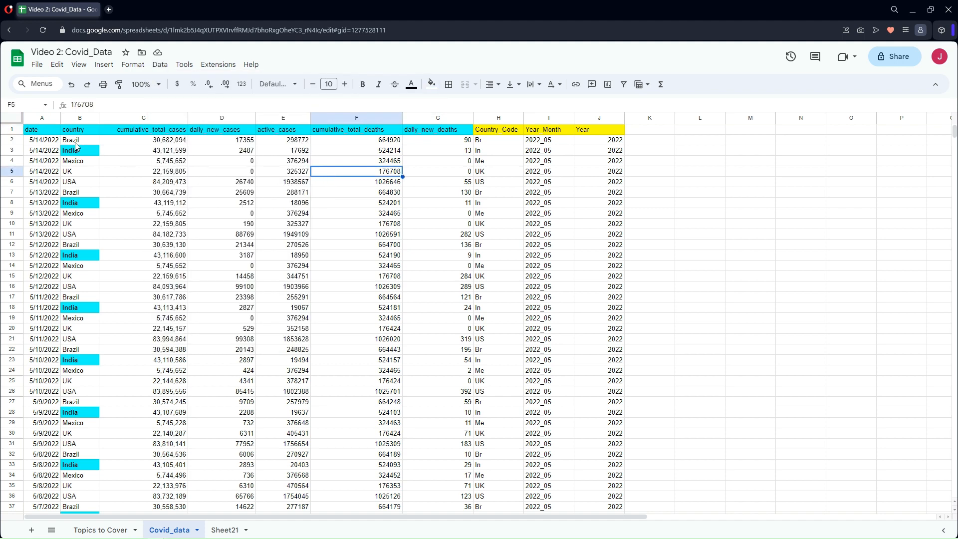
Select the whole data table A1:J4101 and open the advanced range sorting options for it
left_click(41, 131)
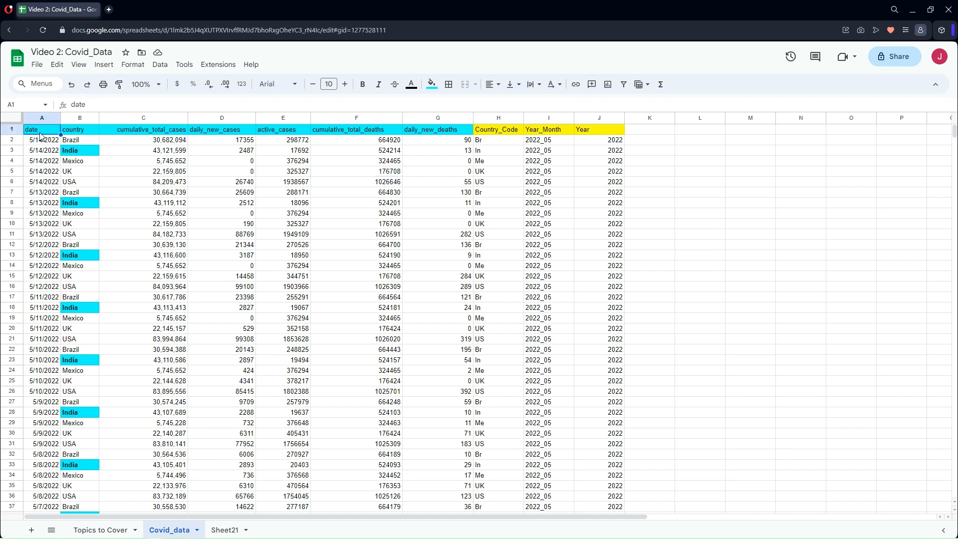
left_click(41, 162)
left_click(40, 129)
key("ctrl+a")
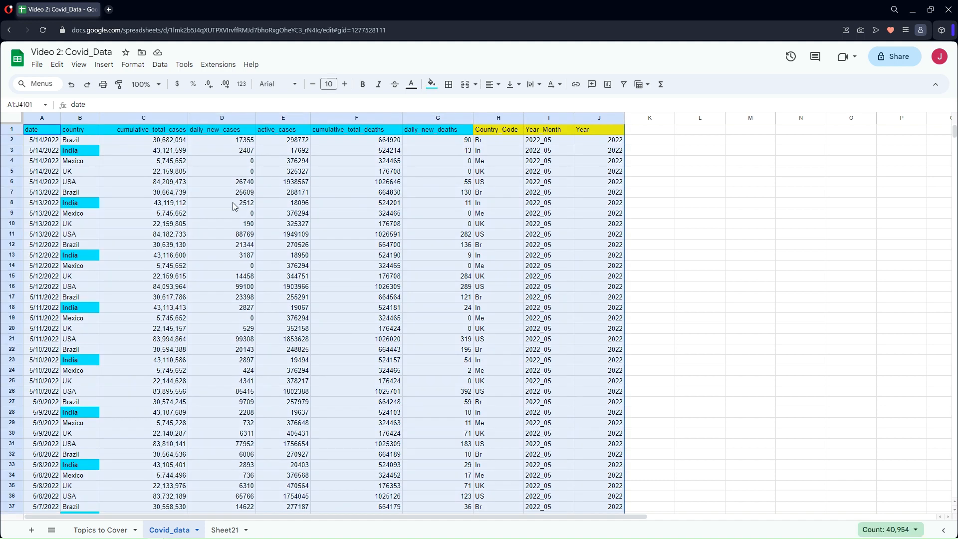
left_click(159, 66)
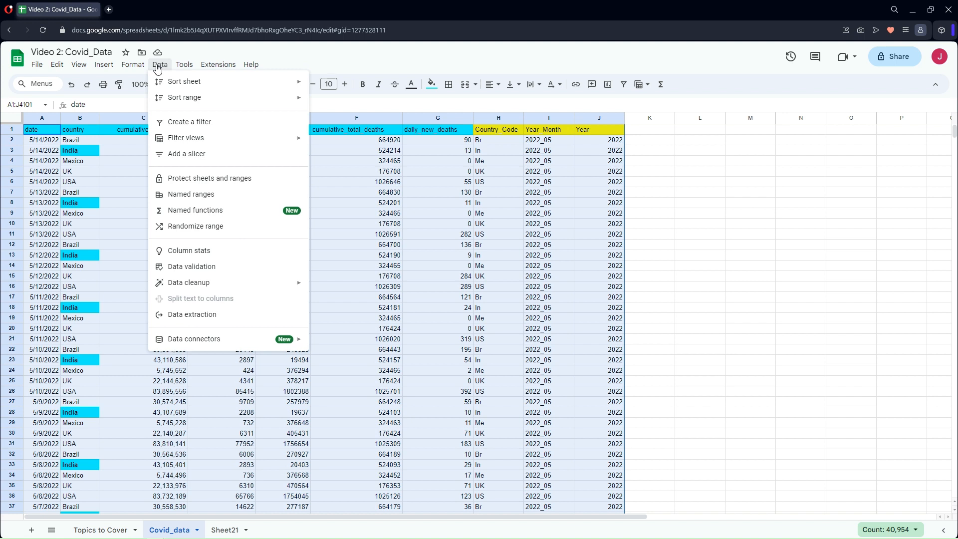
mouse_move(180, 100)
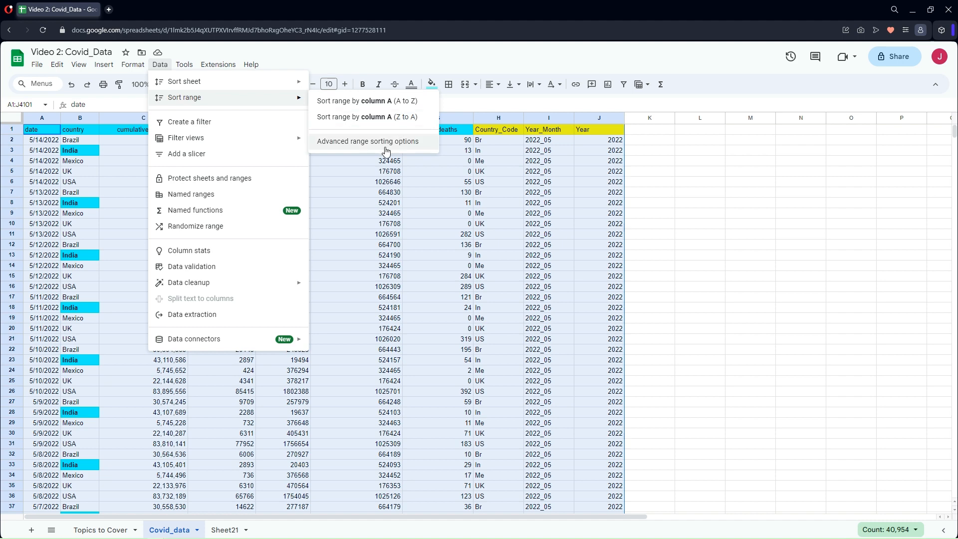
left_click(358, 144)
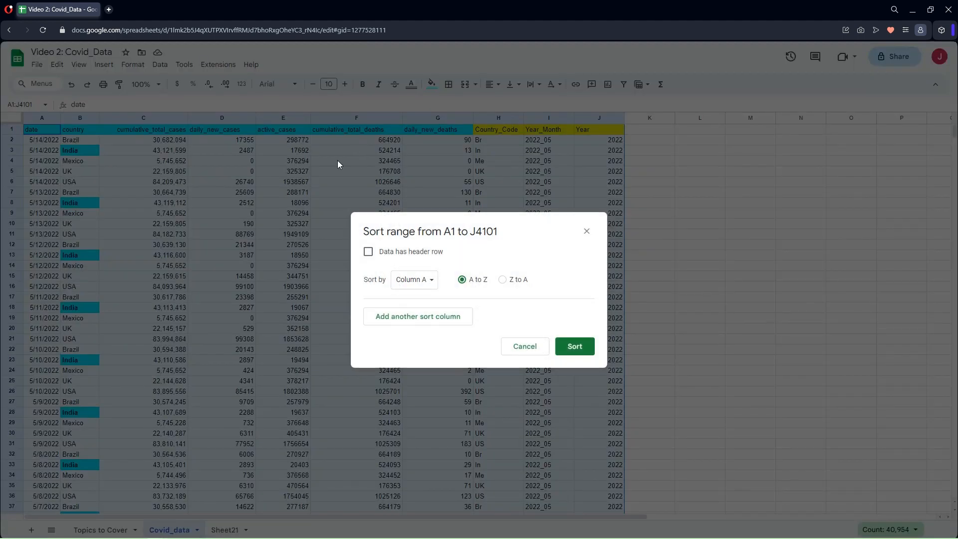
Mark the data as having a header row and set the sort to date Z to A, then by country A to Z
left_click_drag(402, 186, 541, 116)
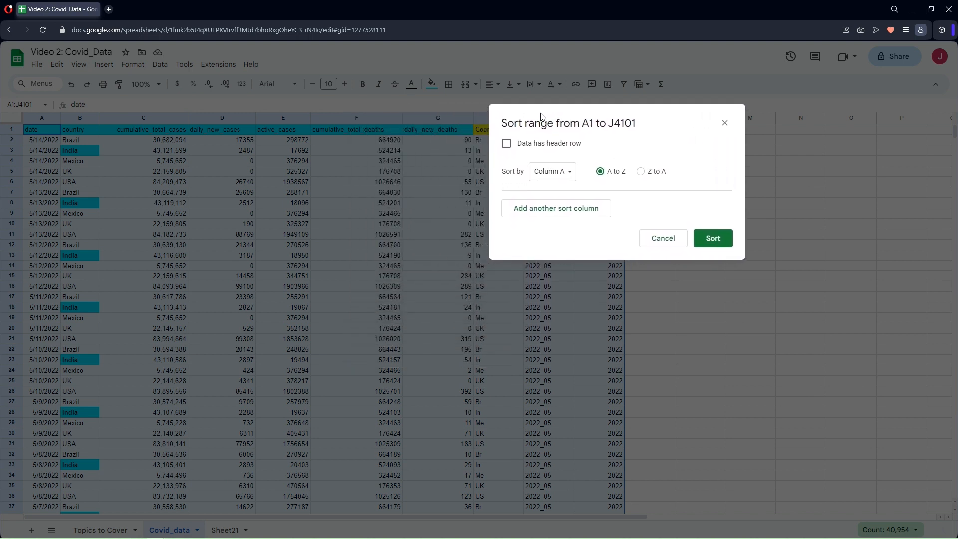
left_click(507, 144)
left_click(642, 172)
left_click(563, 215)
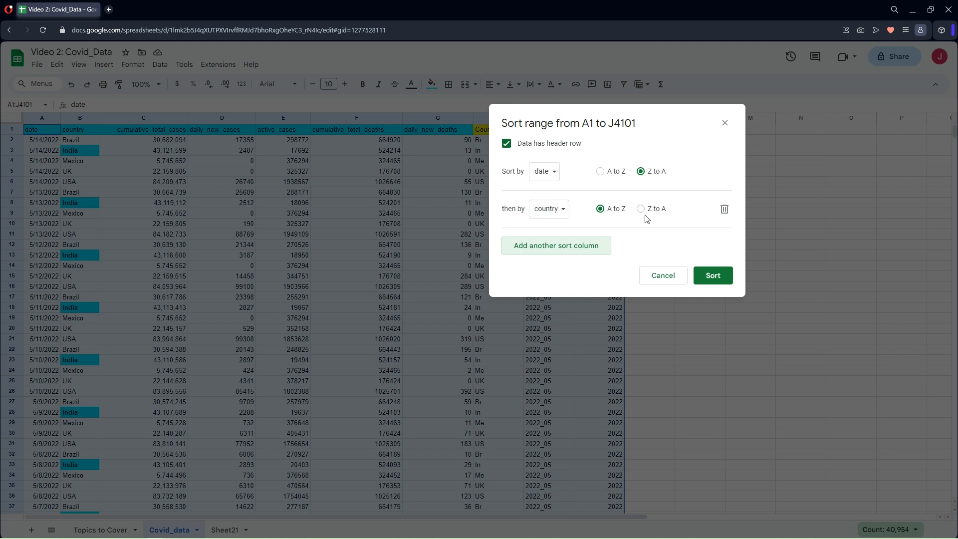
Add daily_new_cases Z to A as the third sort level and apply the range sort
left_click(549, 249)
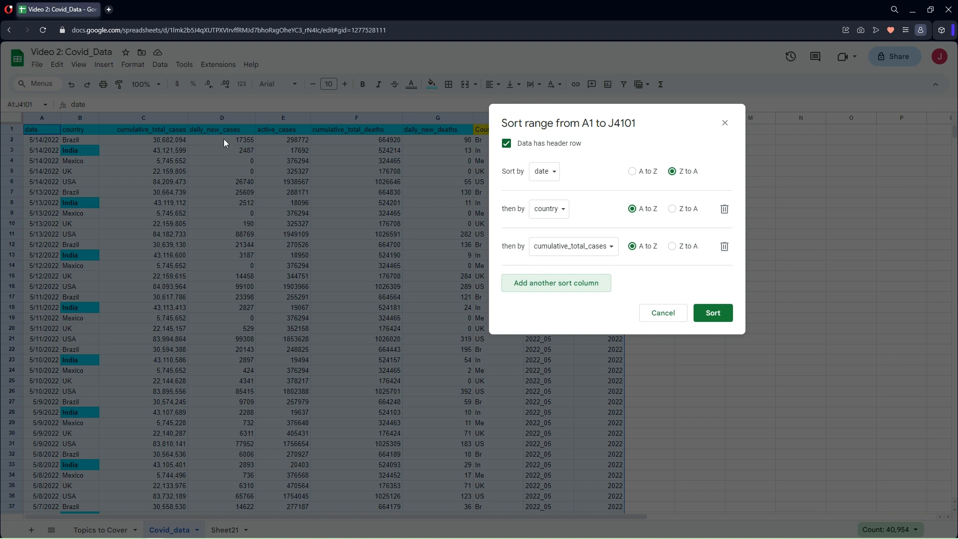
left_click(566, 250)
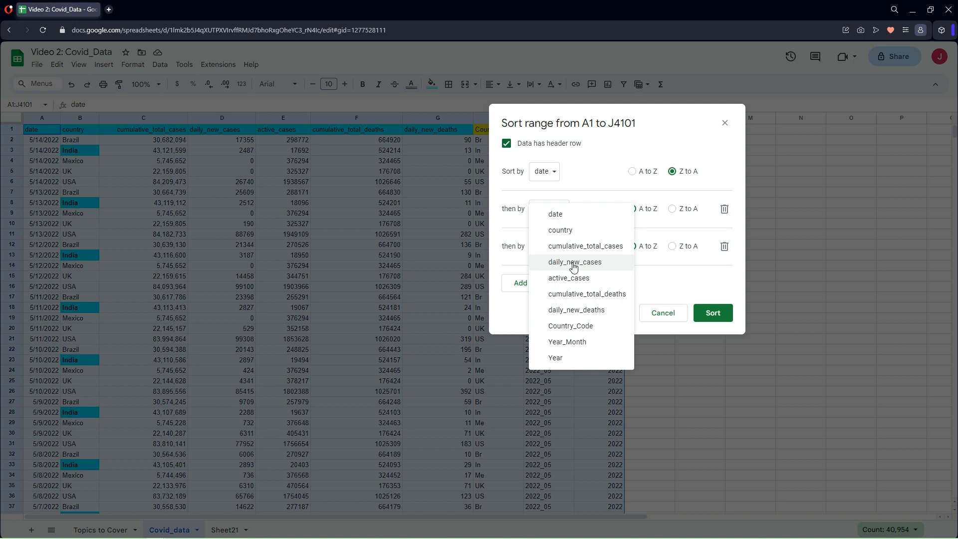
left_click(574, 262)
left_click(652, 246)
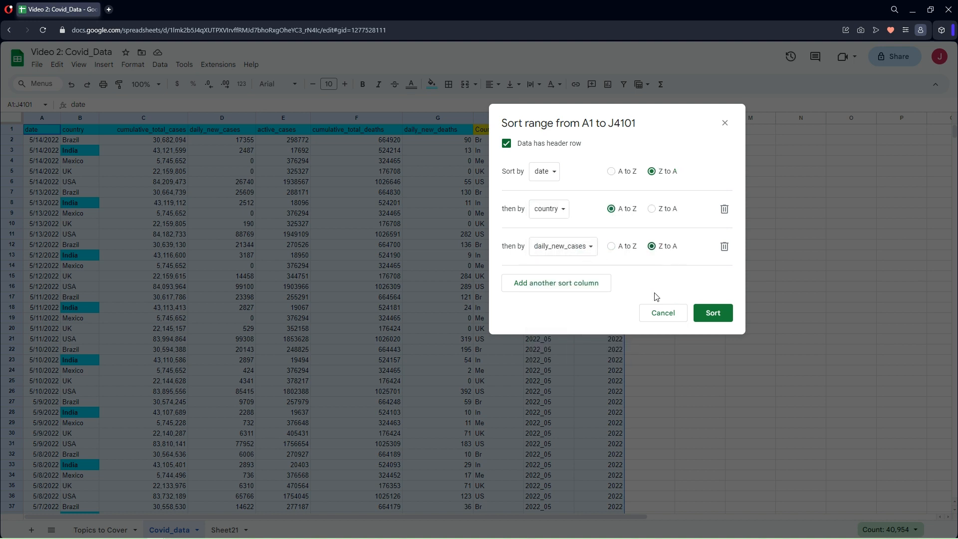
left_click(718, 314)
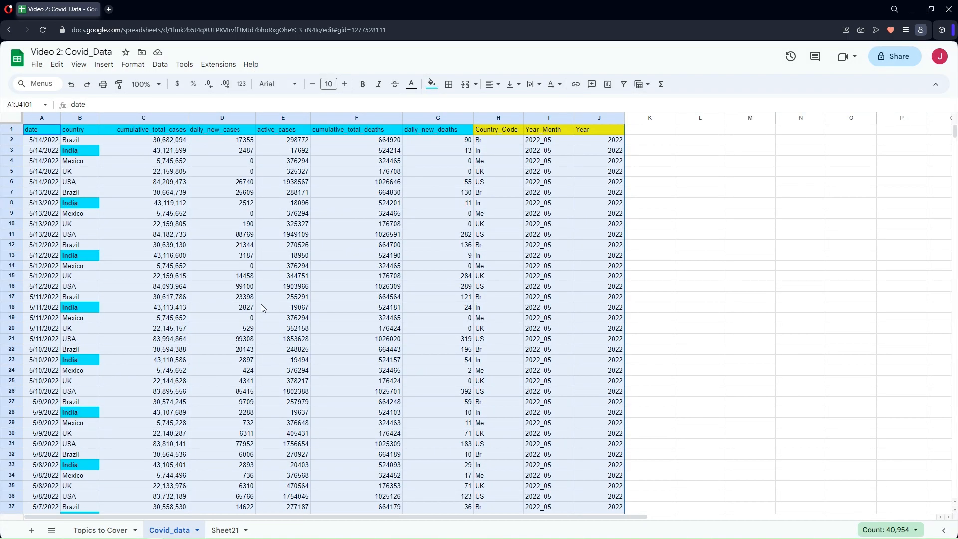
Check the order of the sorted rows in the date, country and daily_new_cases columns
left_click(223, 171)
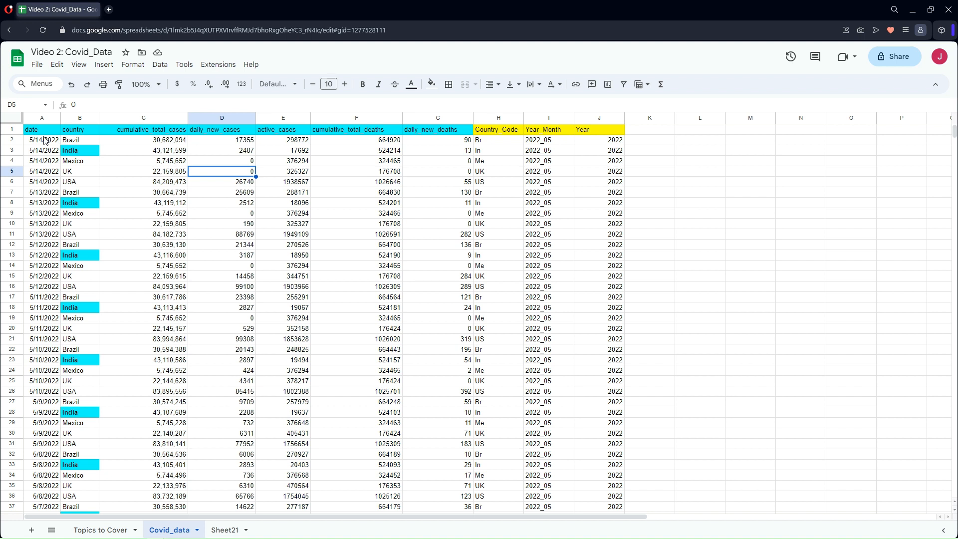
left_click(44, 142)
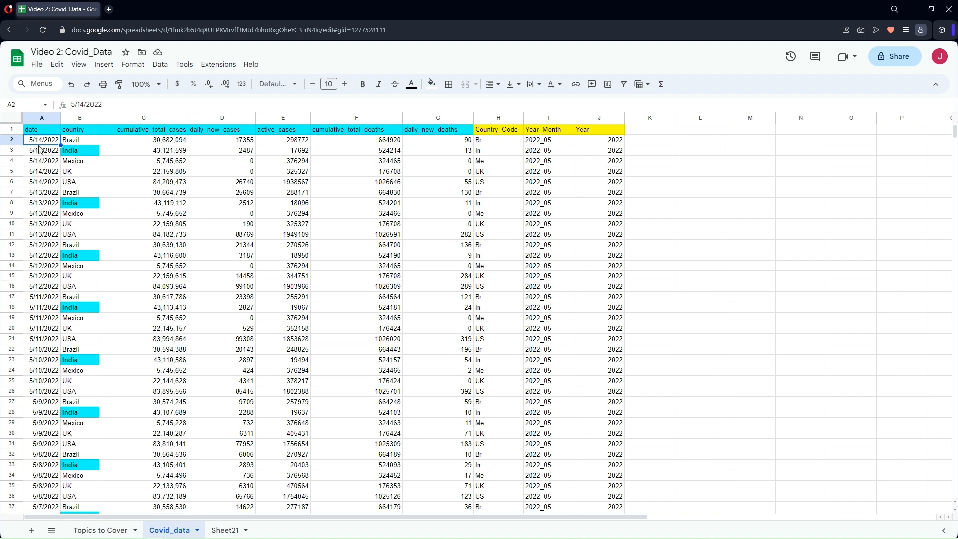
left_click(81, 143)
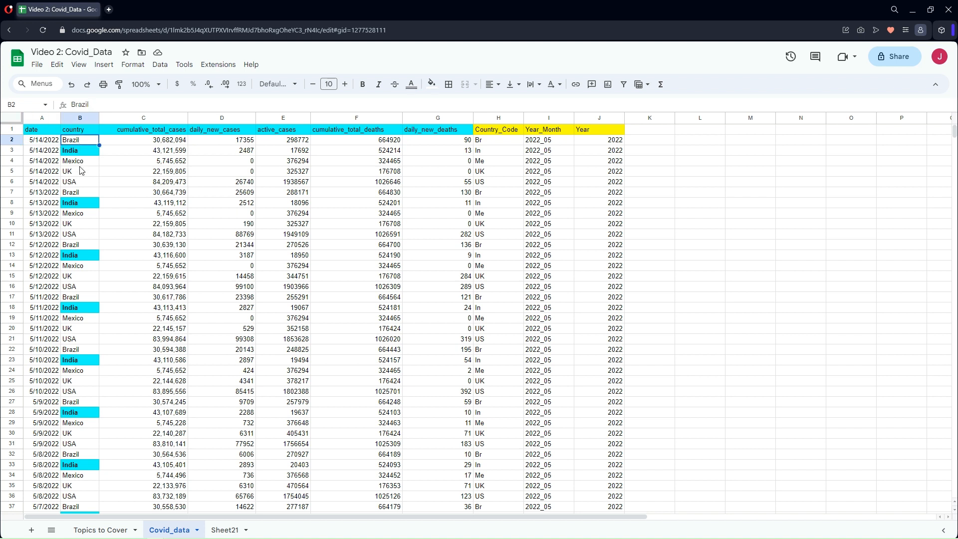
left_click(81, 163)
left_click(236, 142)
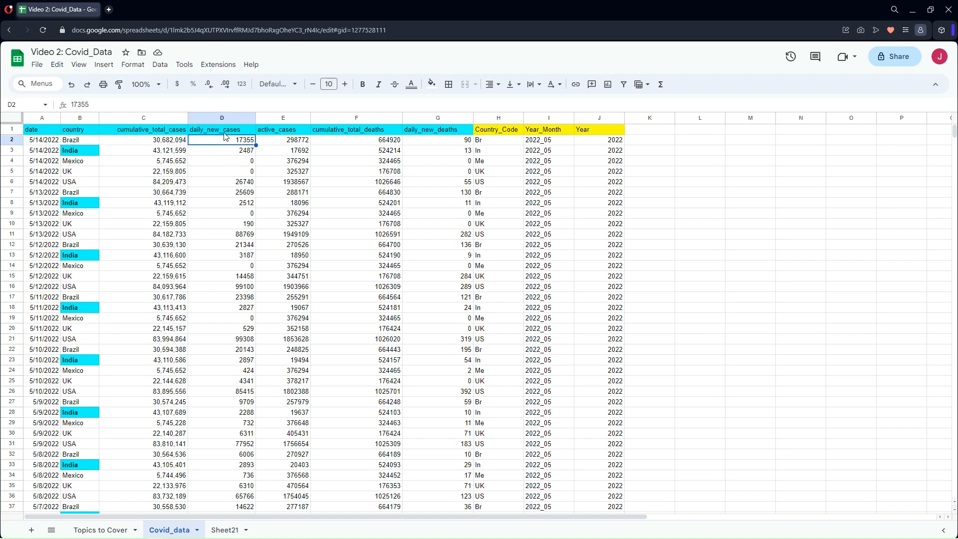
left_click(223, 196)
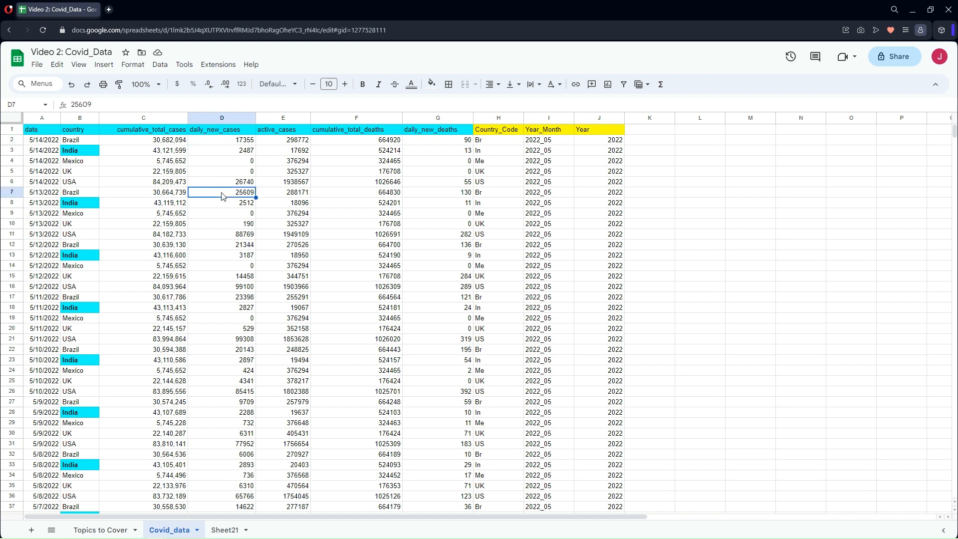